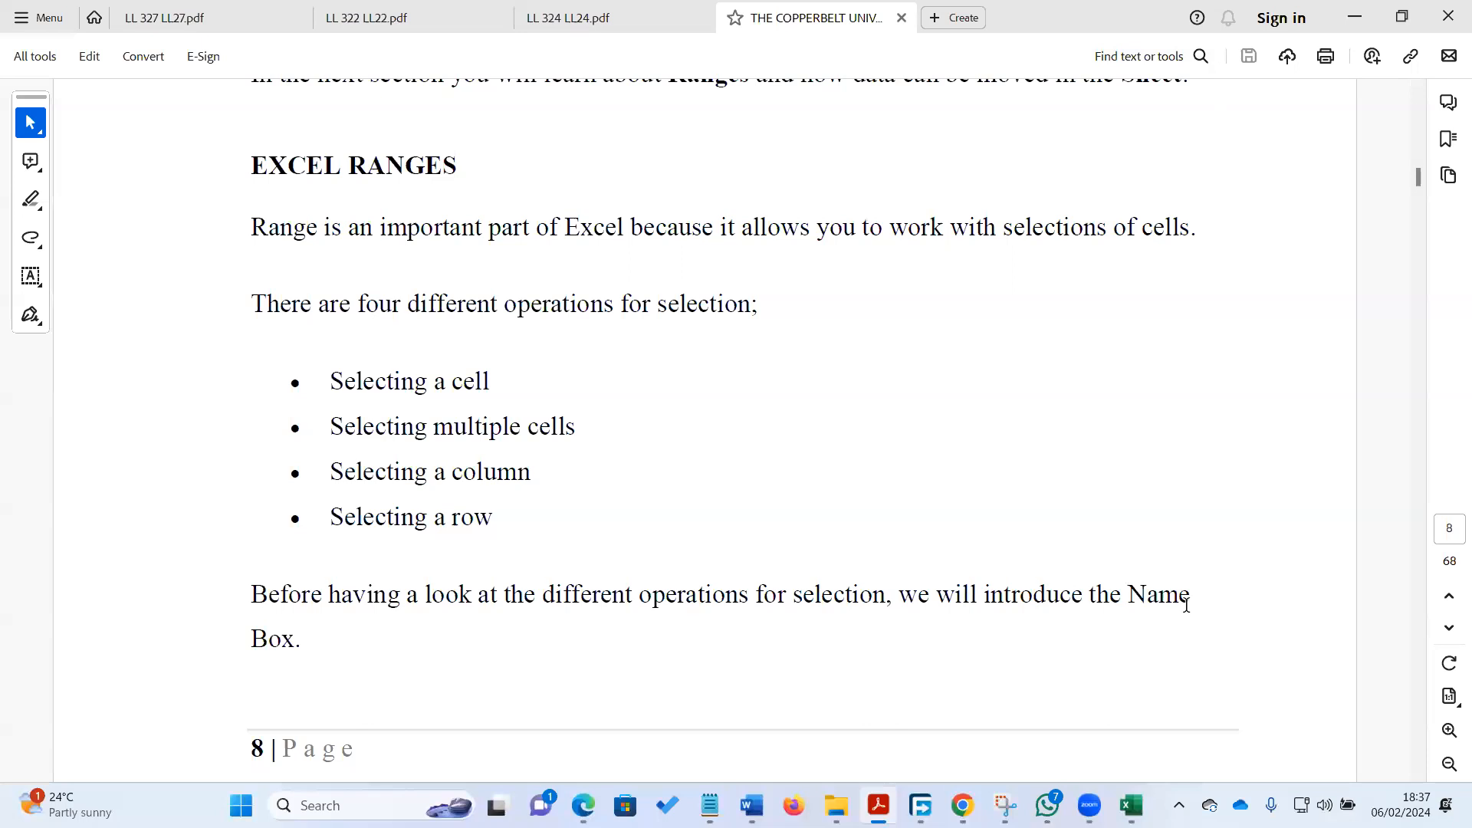
Switch to the Excel workbook, add a new worksheet and fill cell G4 with yellow
click(1132, 805)
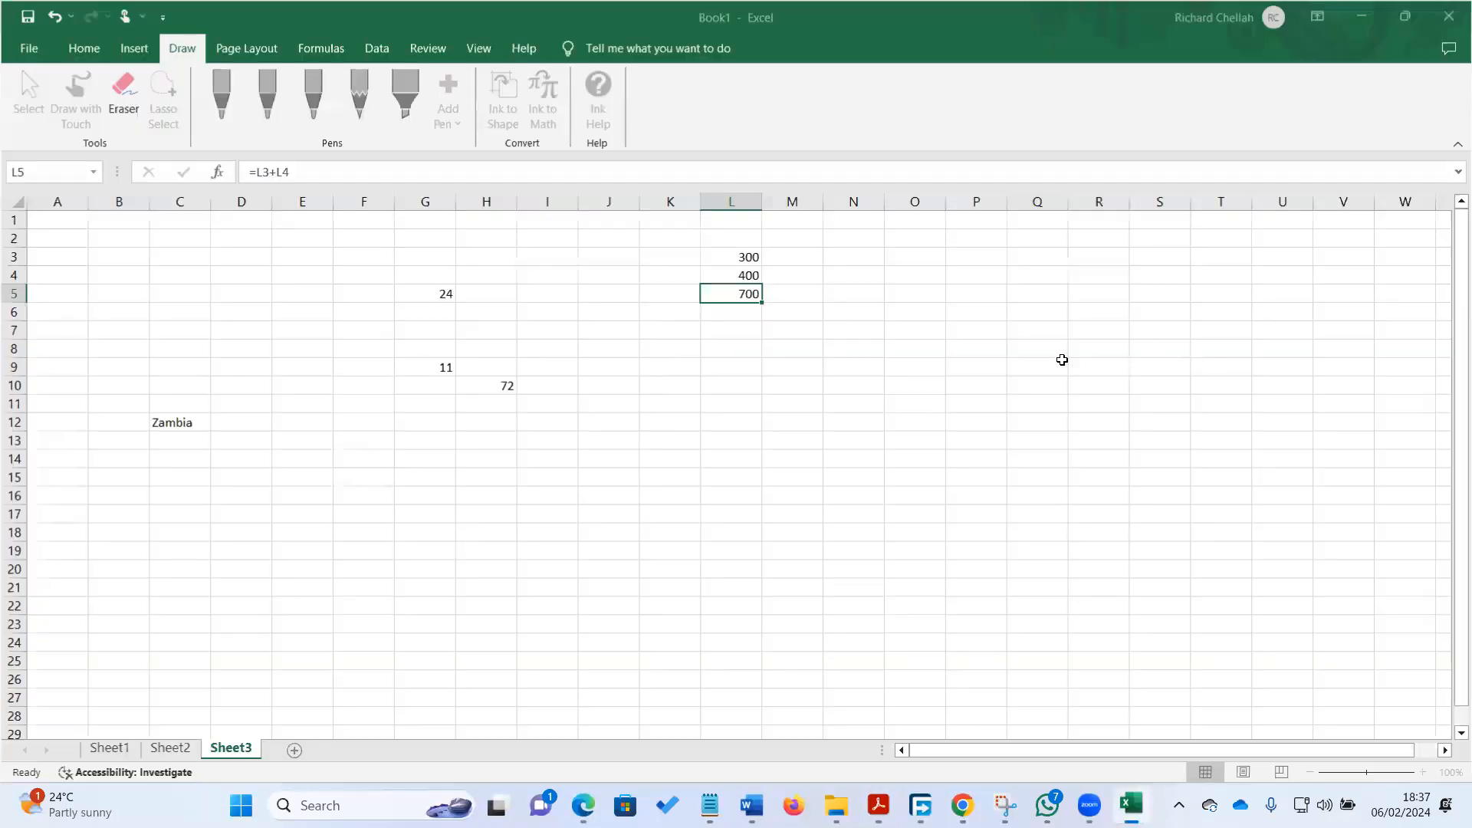
click(292, 750)
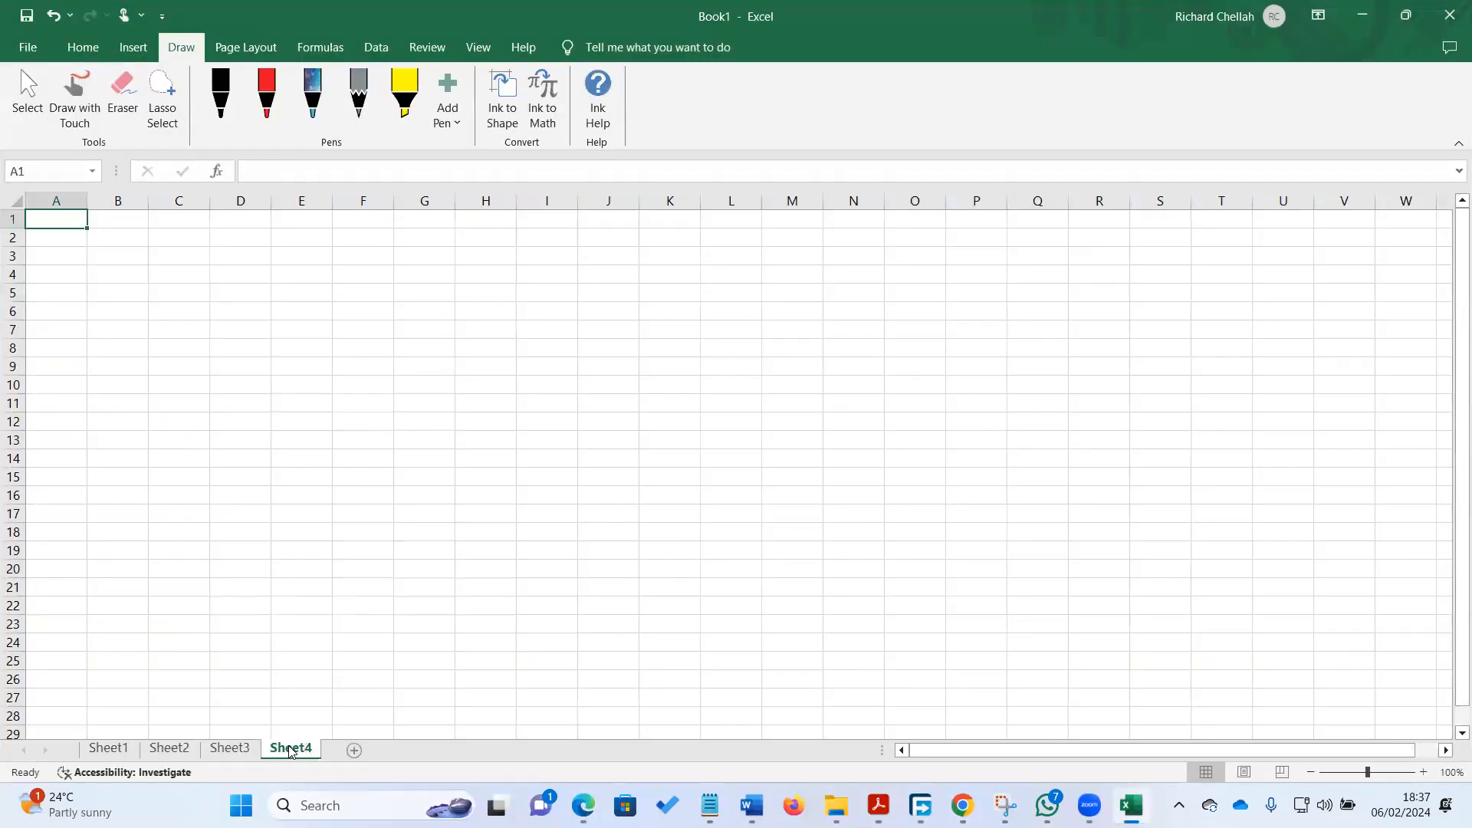
click(360, 275)
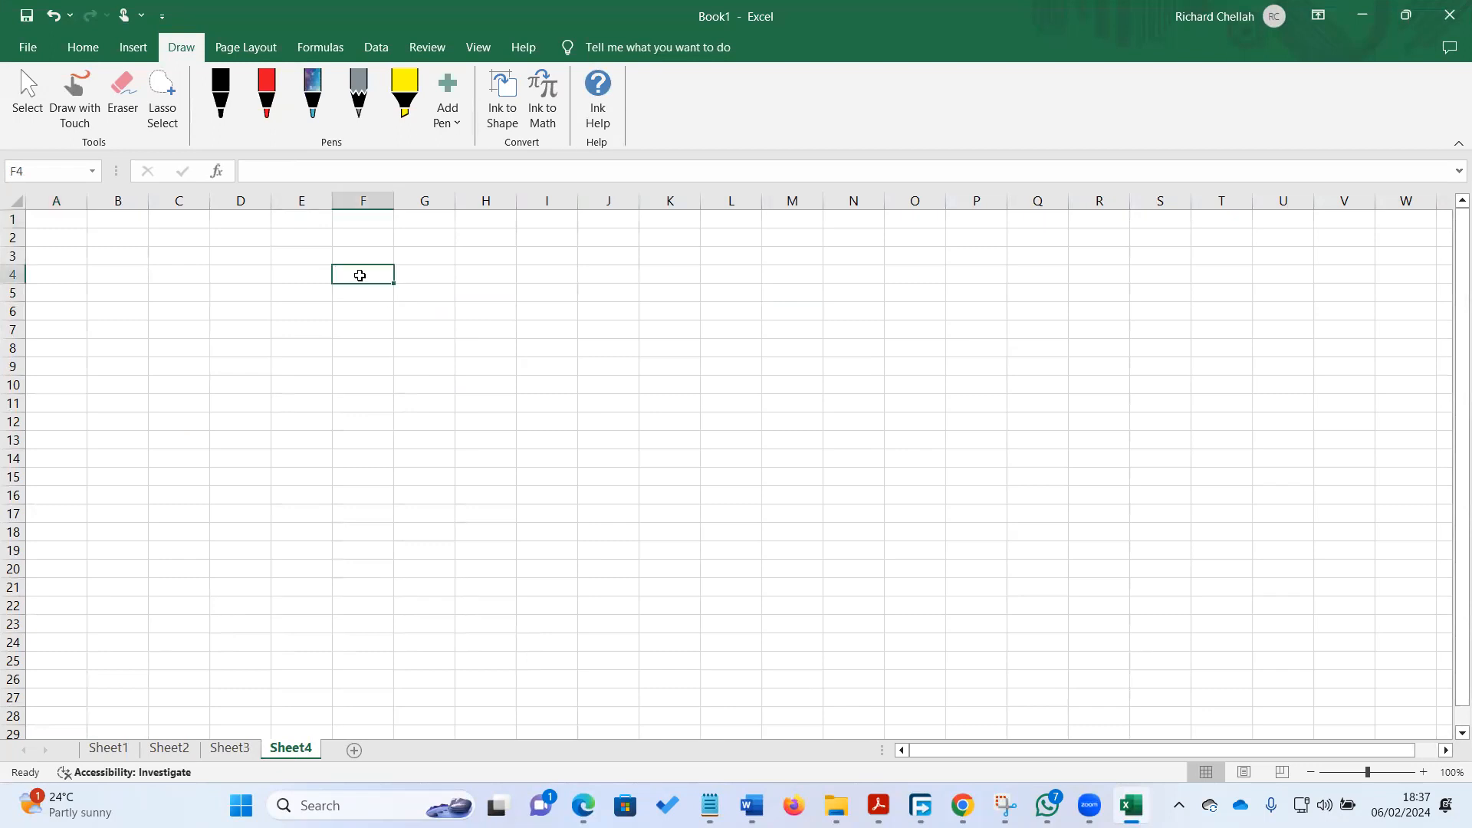
click(432, 273)
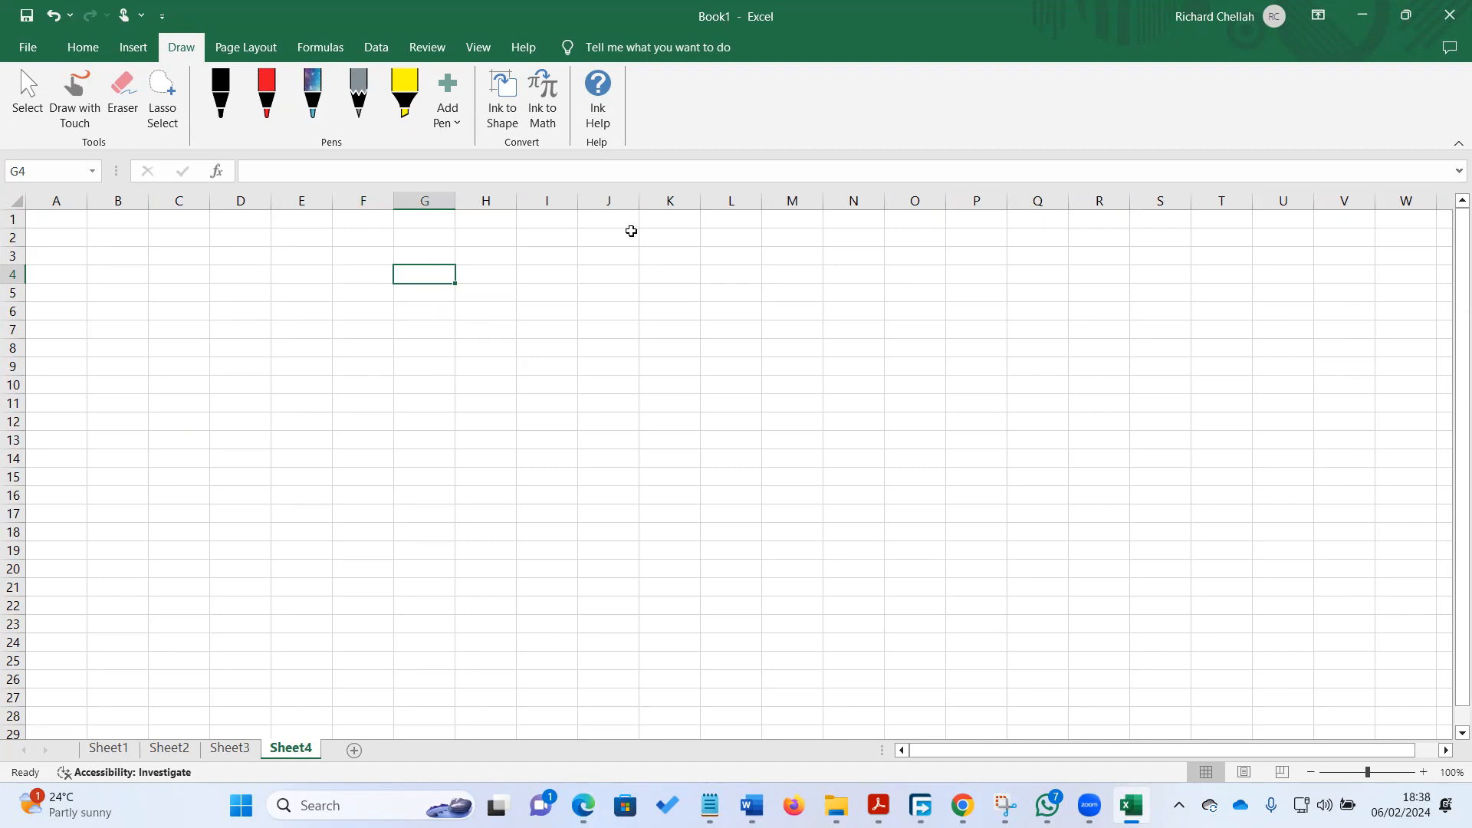
click(80, 47)
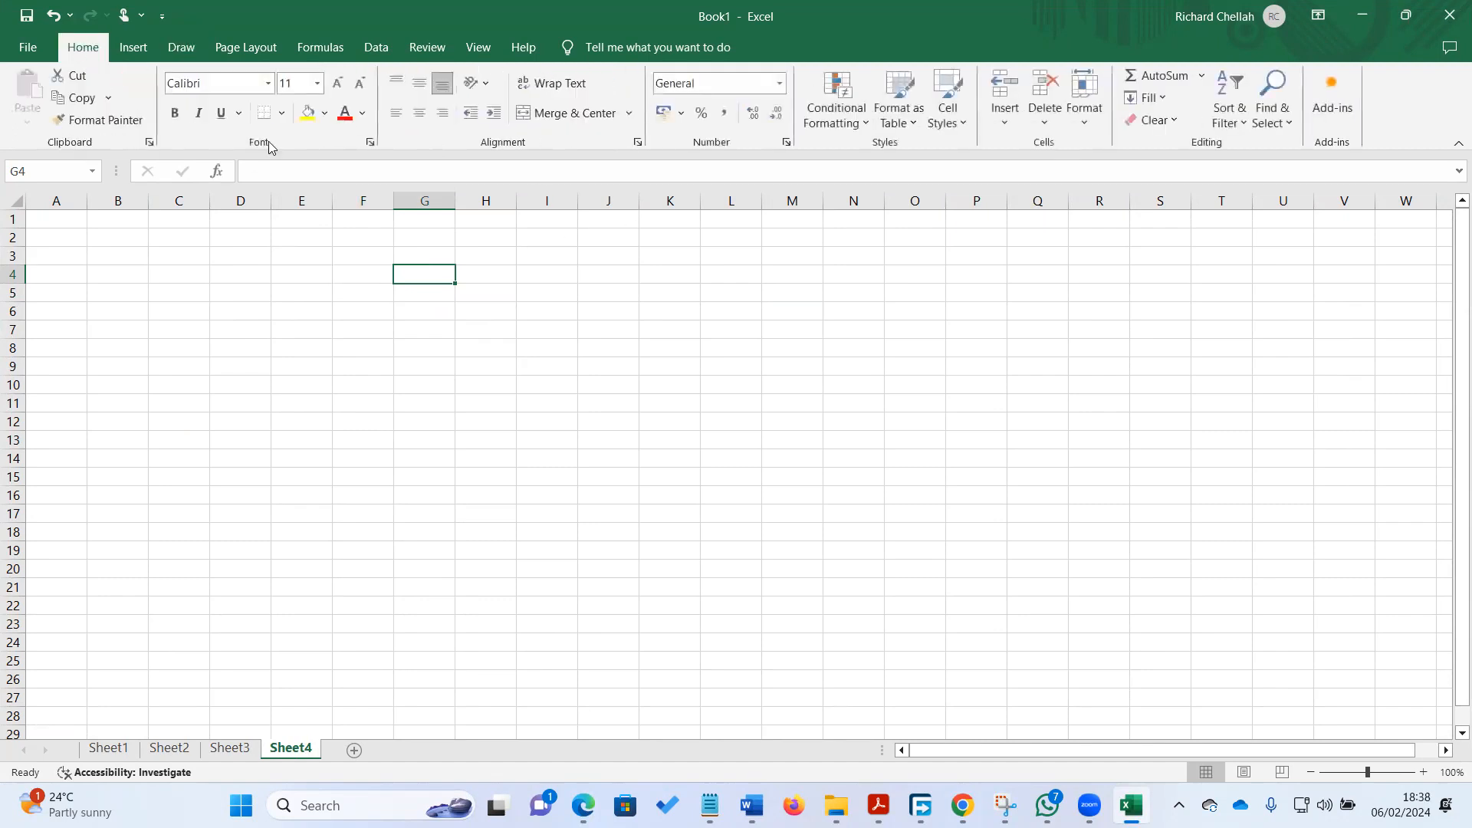
click(312, 117)
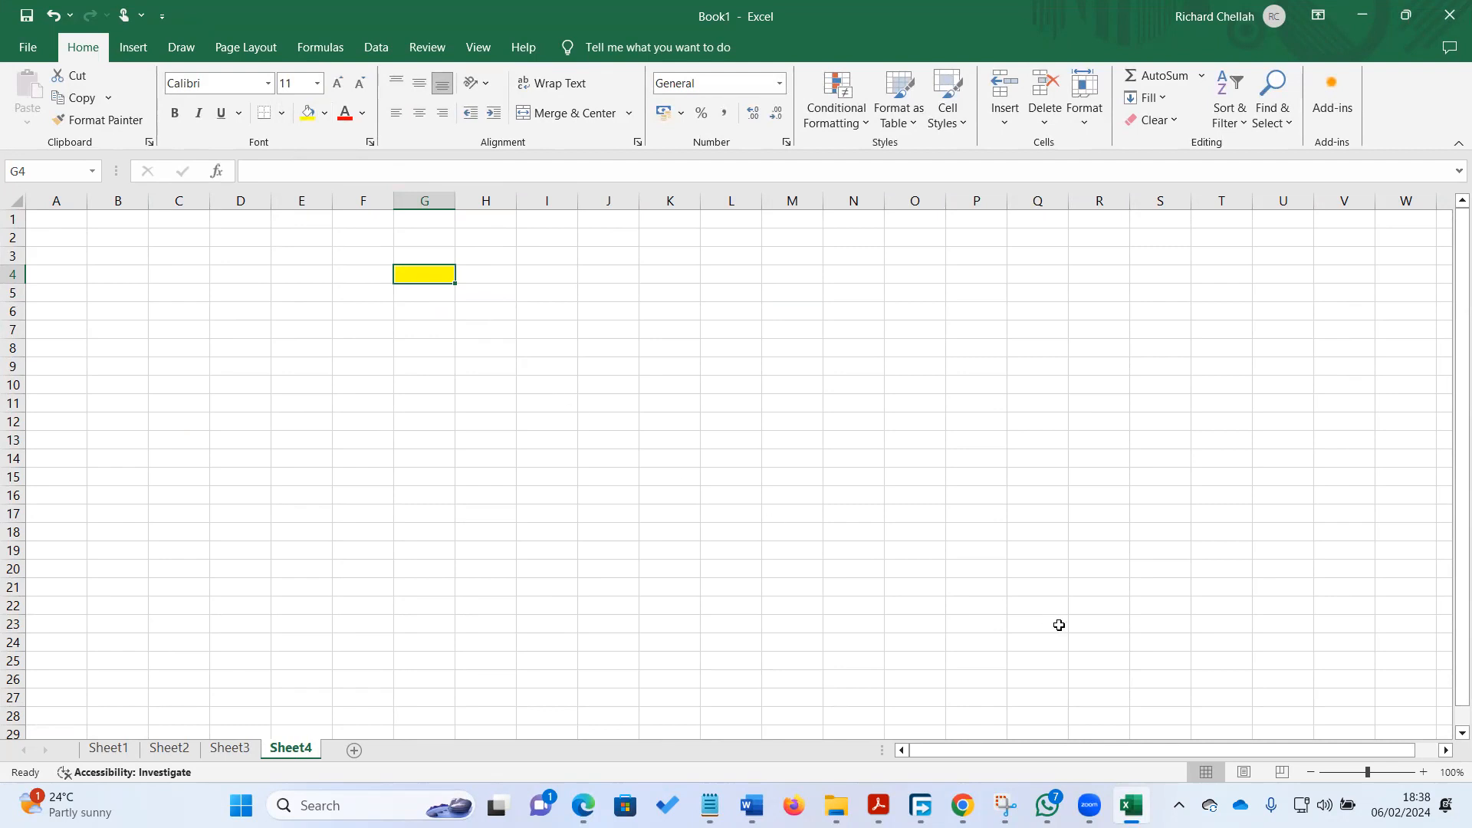
Fill the cell range B3 to B10 on Sheet4 with yellow
click(1130, 805)
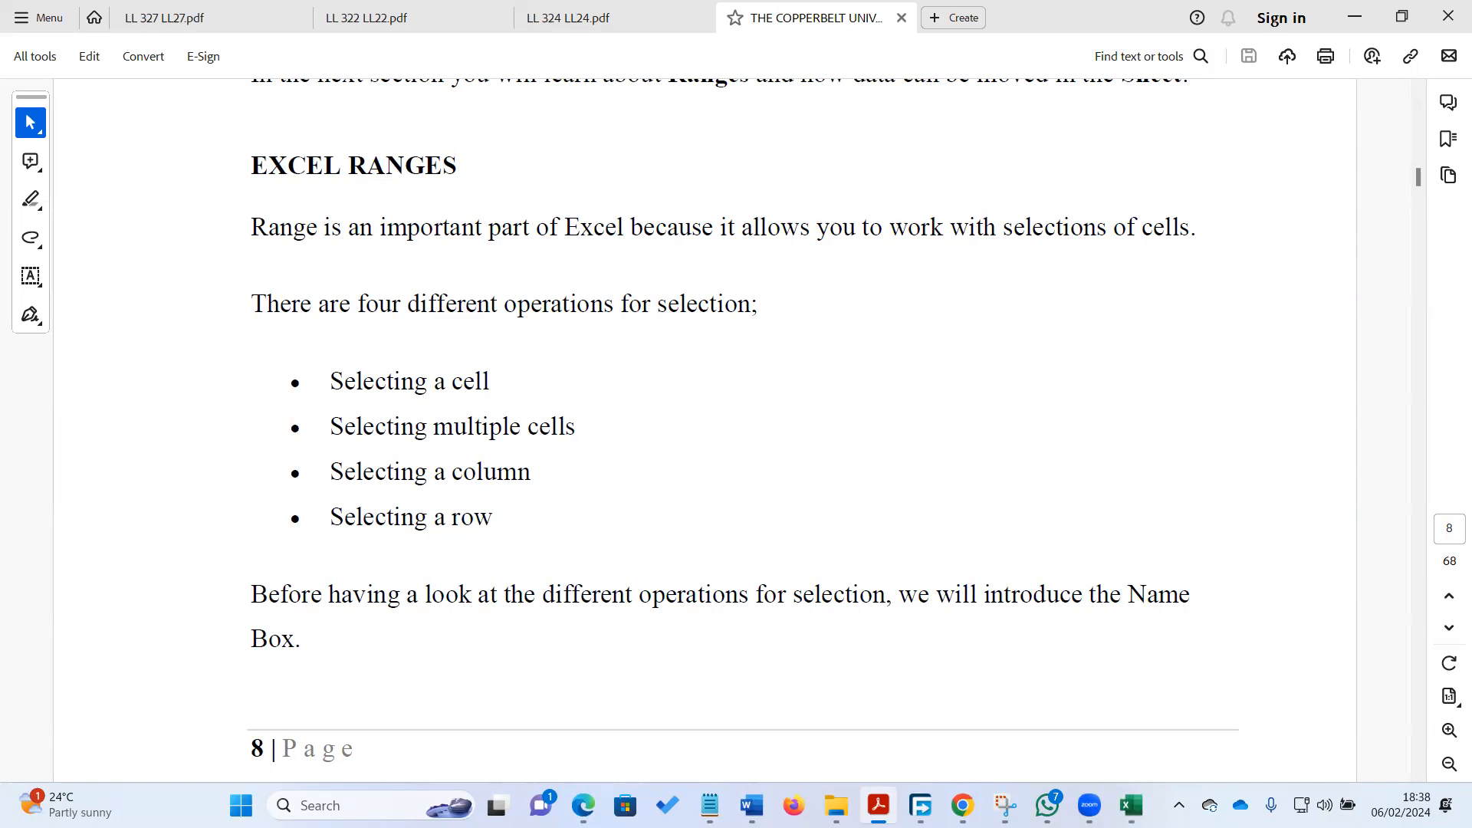
click(1130, 805)
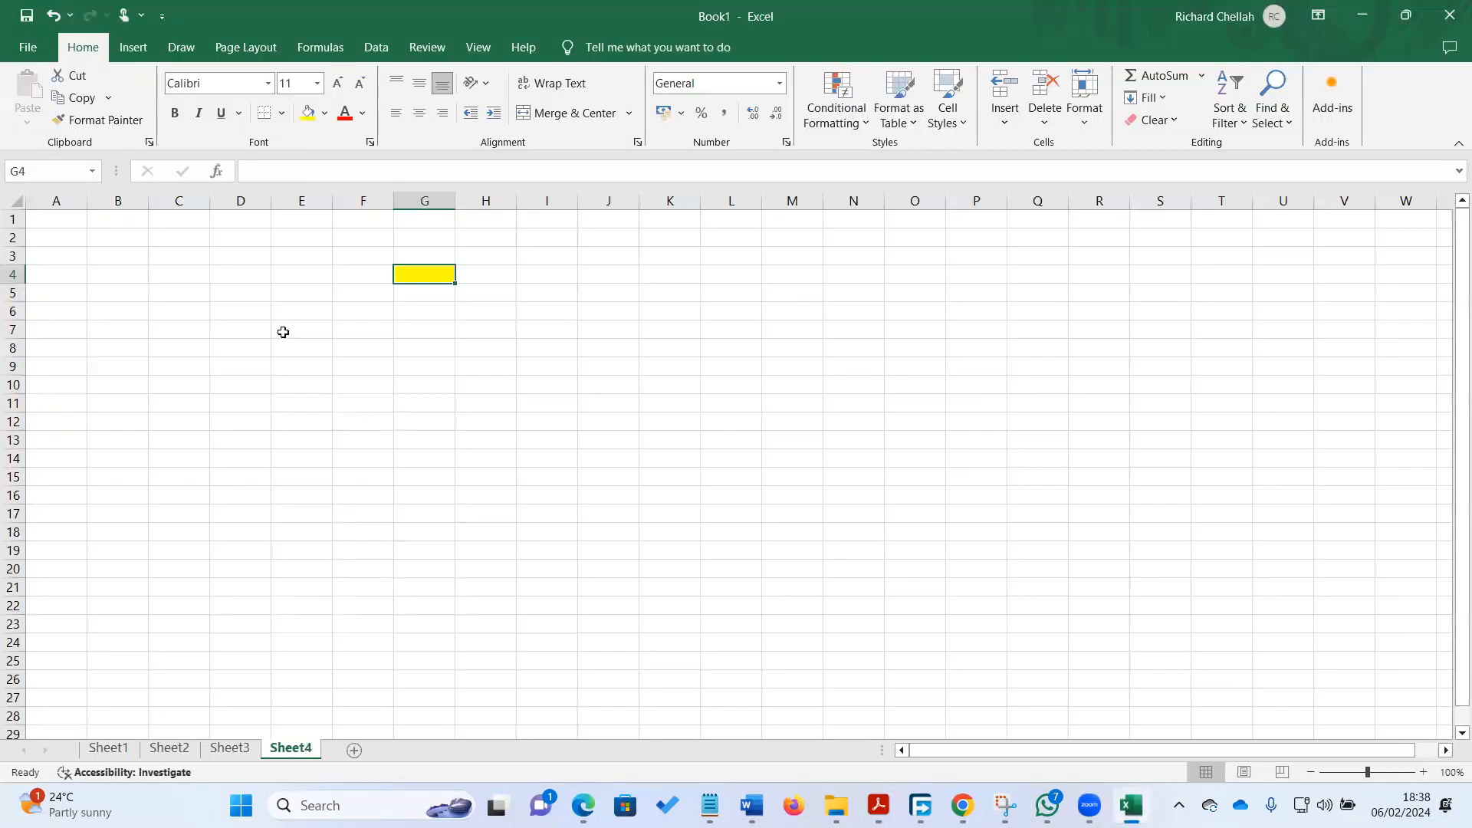
click(118, 257)
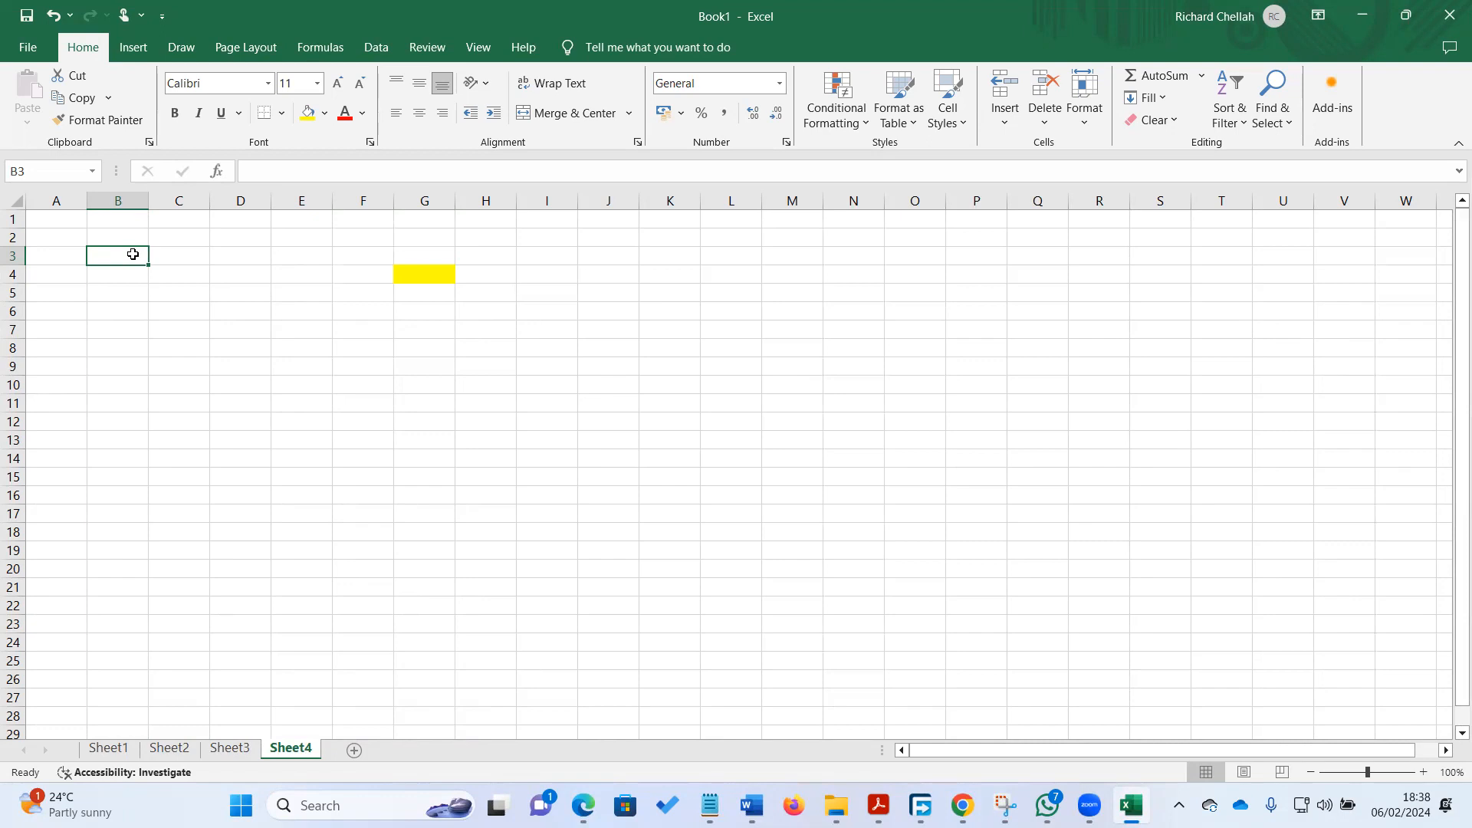
drag(133, 254, 138, 378)
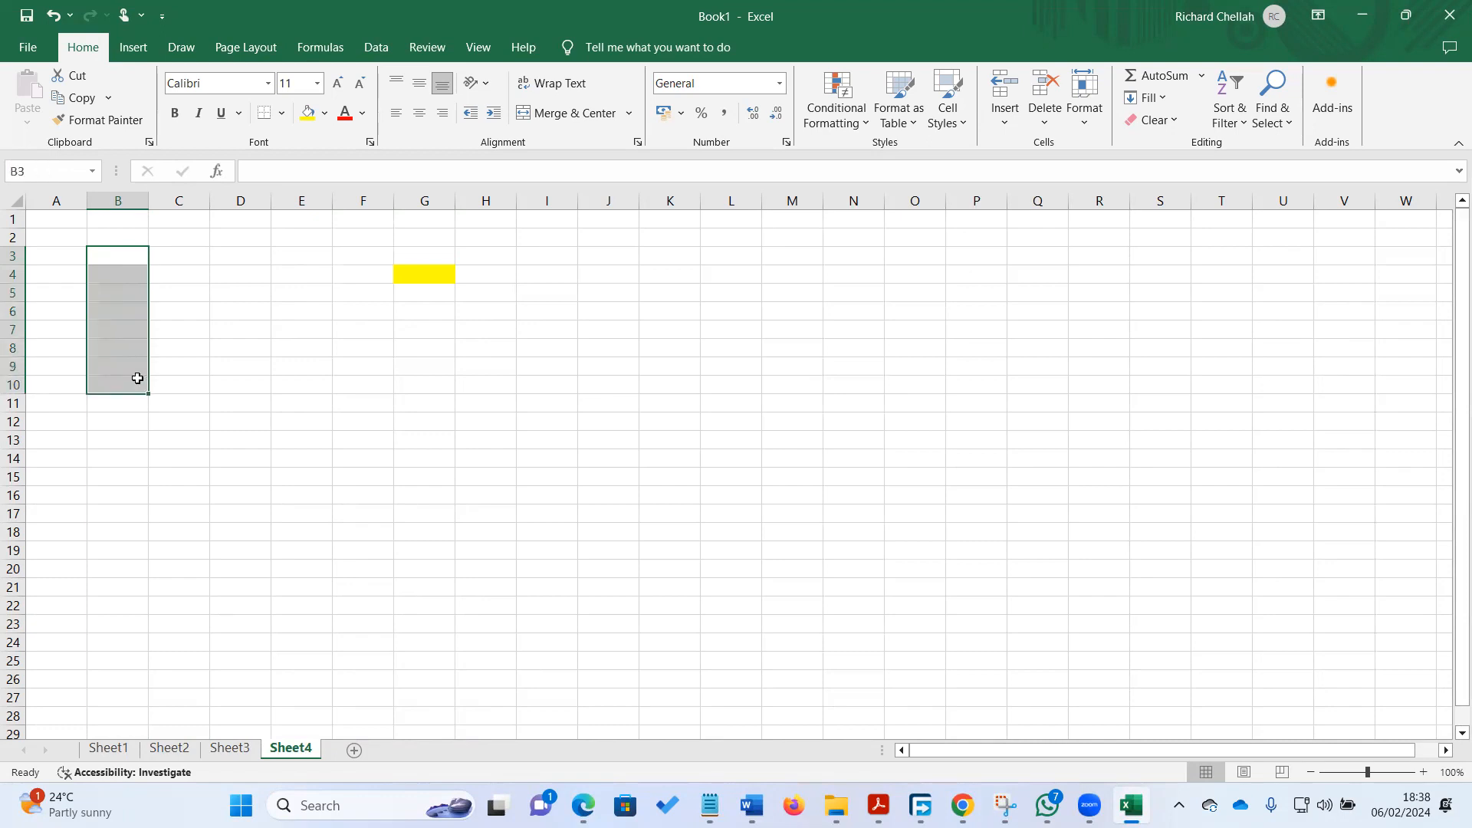
click(306, 115)
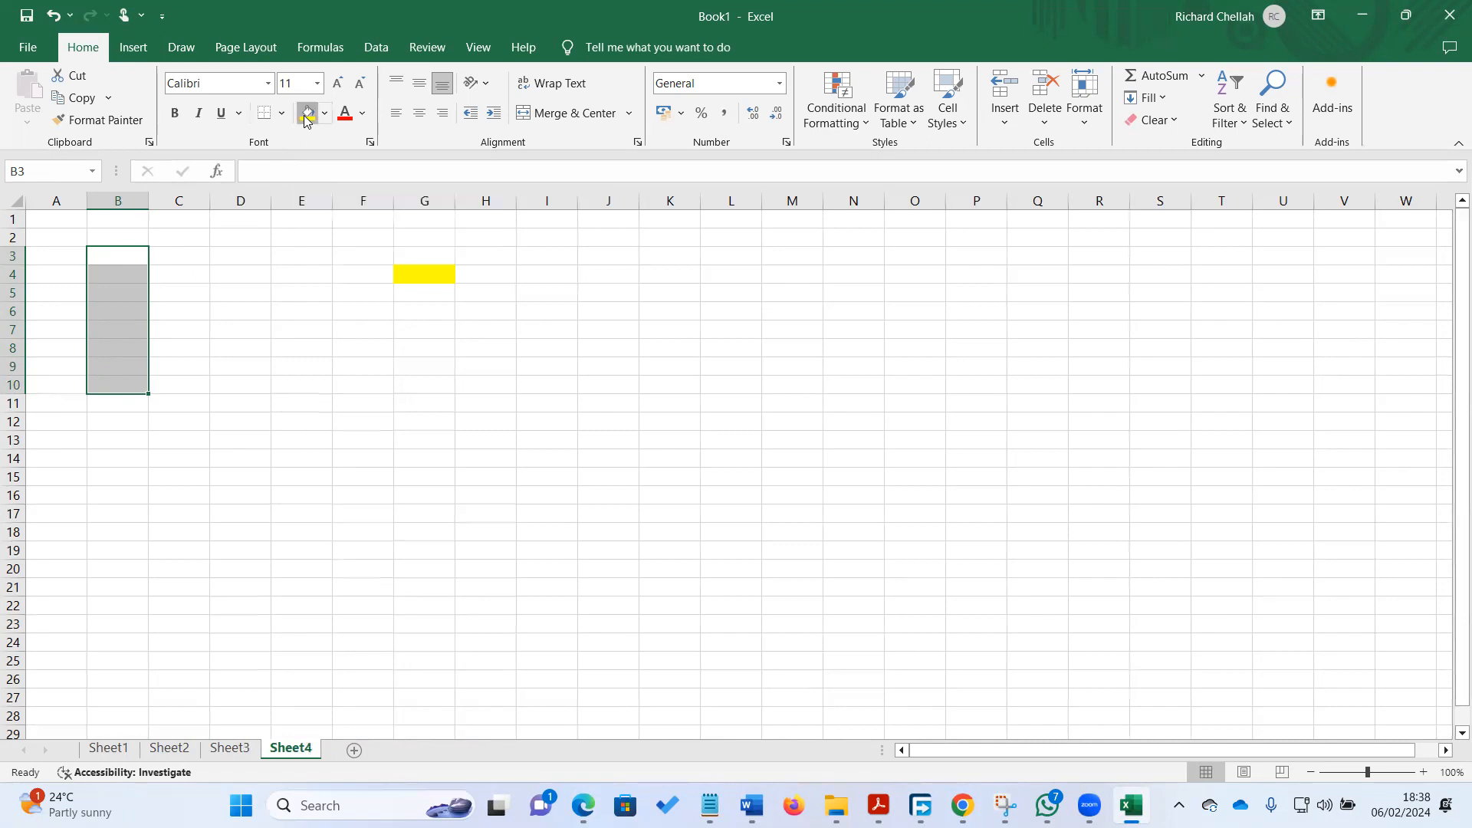
click(290, 358)
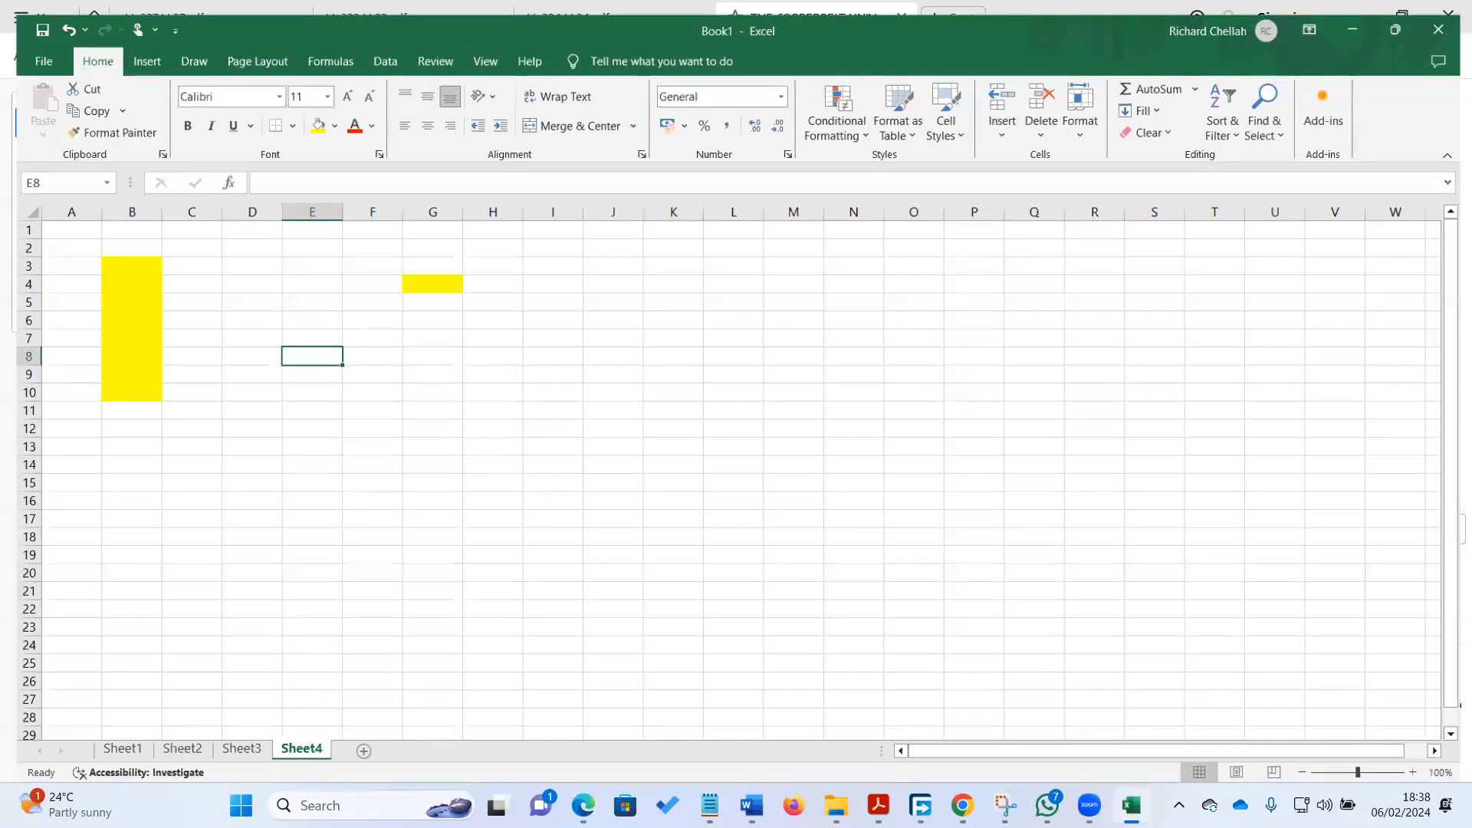
Select the whole of column J in the Excel sheet and fill it with yellow
key(alt+Tab)
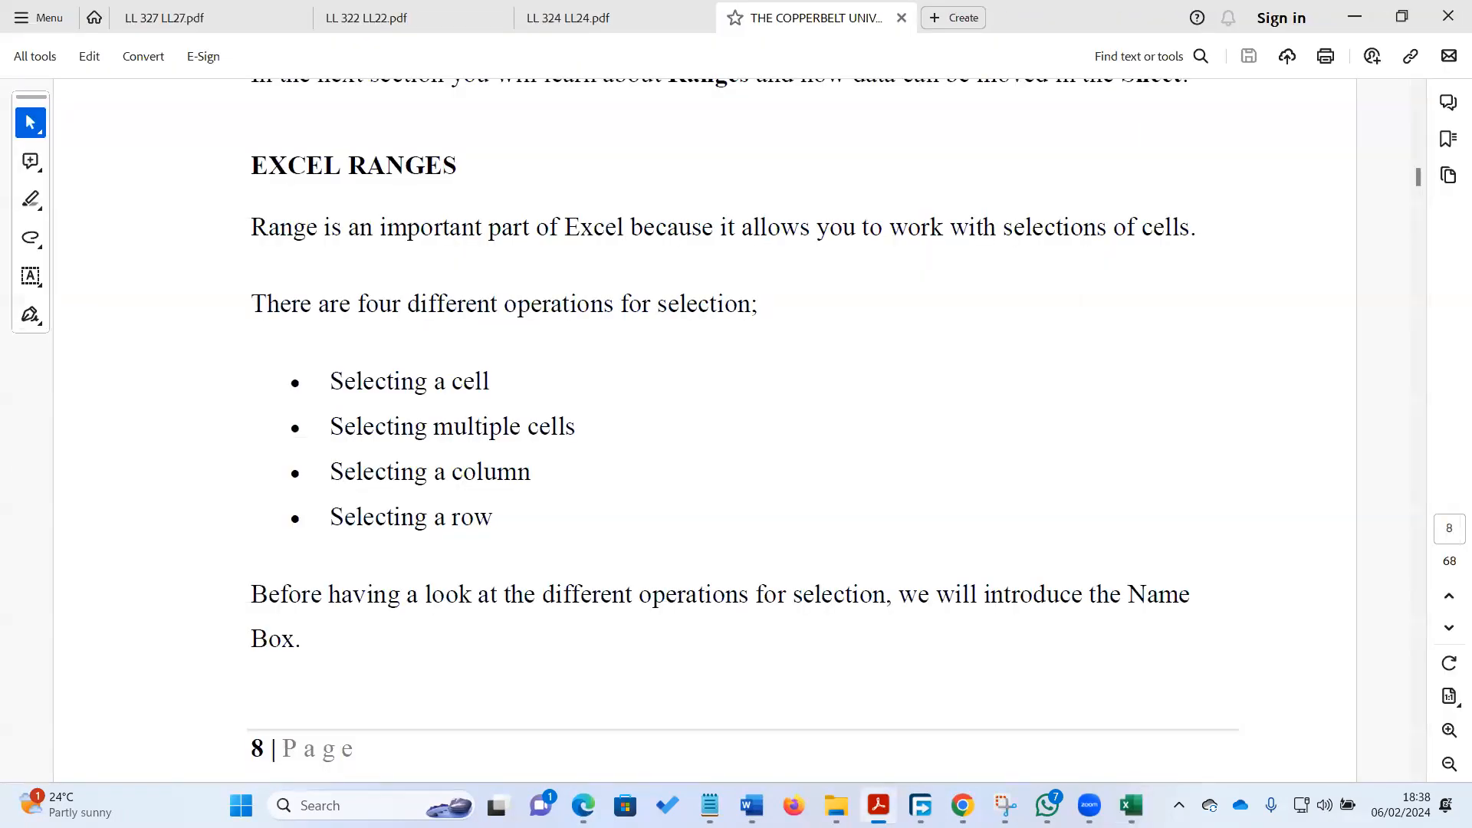
key(alt+Tab)
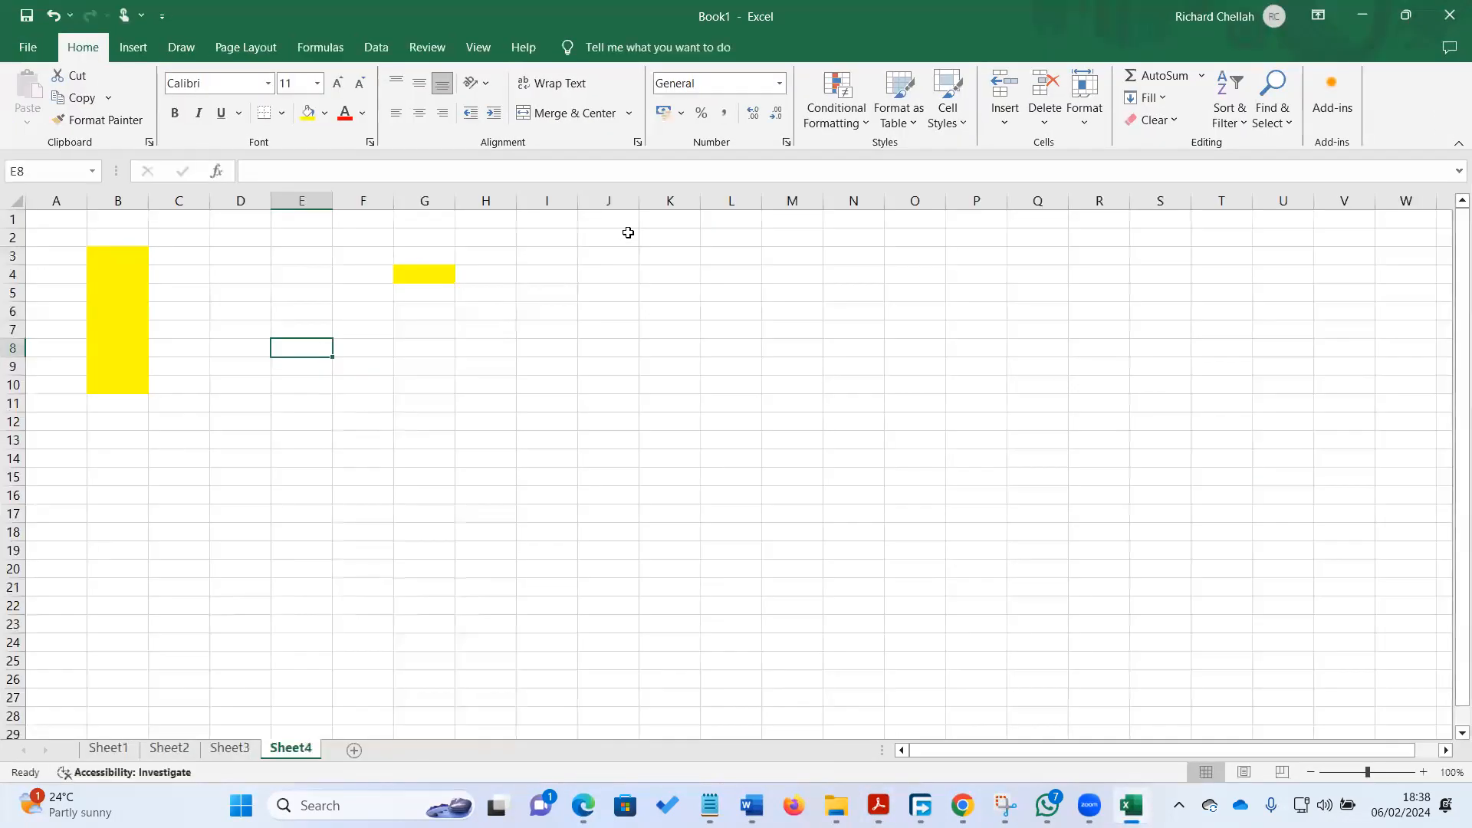
click(605, 196)
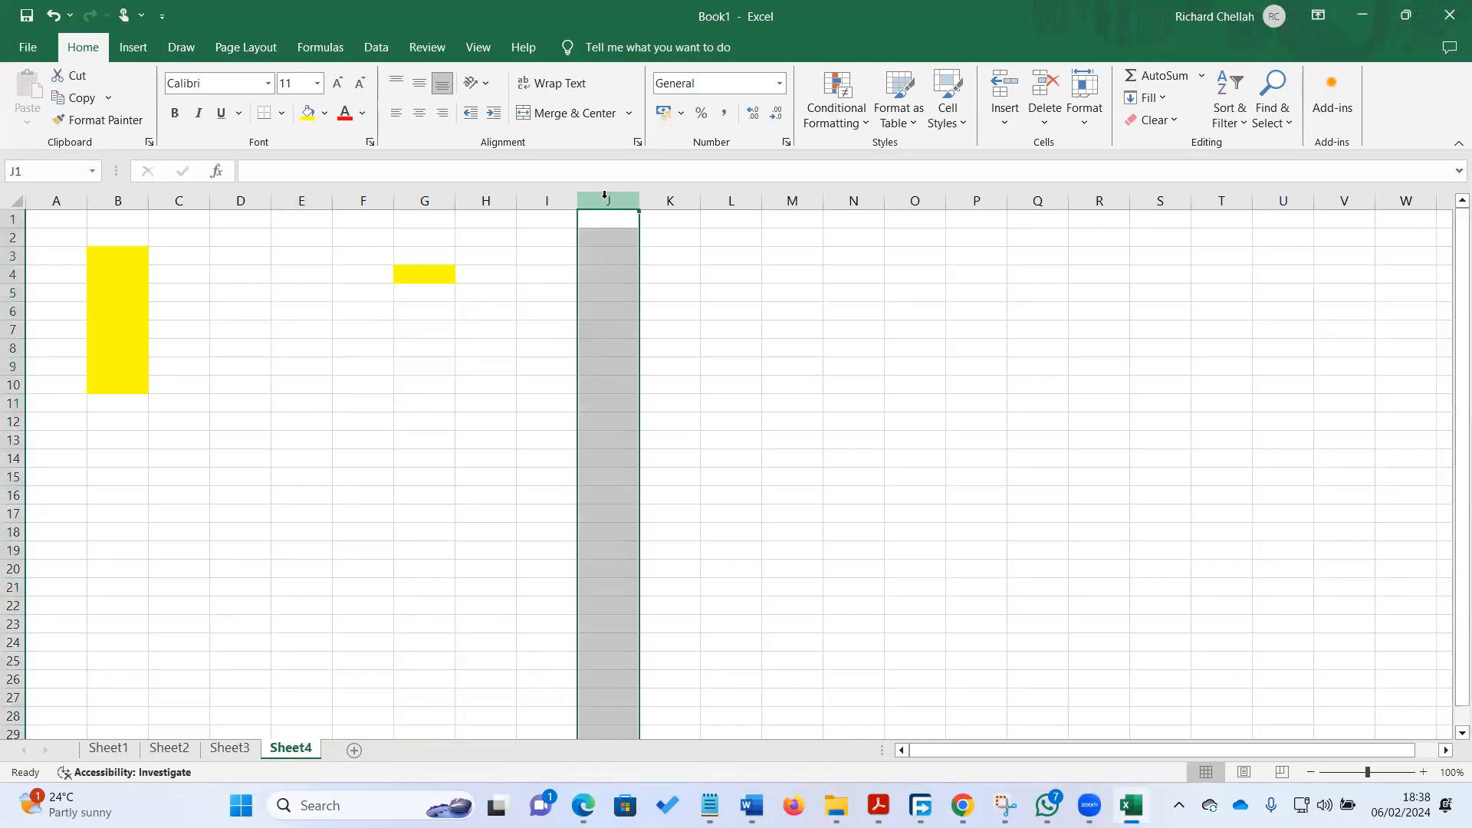
click(307, 115)
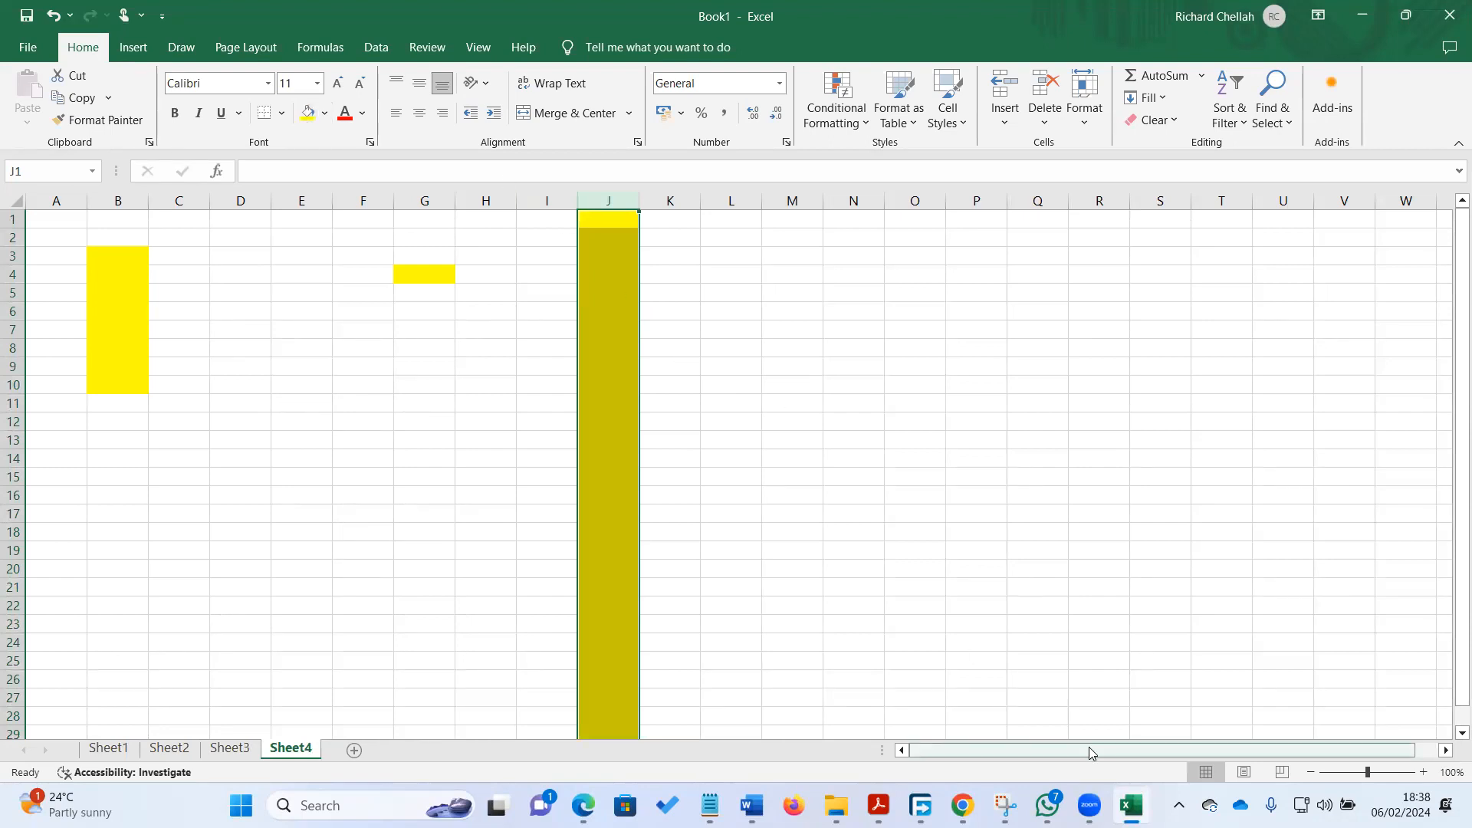
Fill the whole of row 14 in the Excel sheet with yellow and deselect it
click(1131, 805)
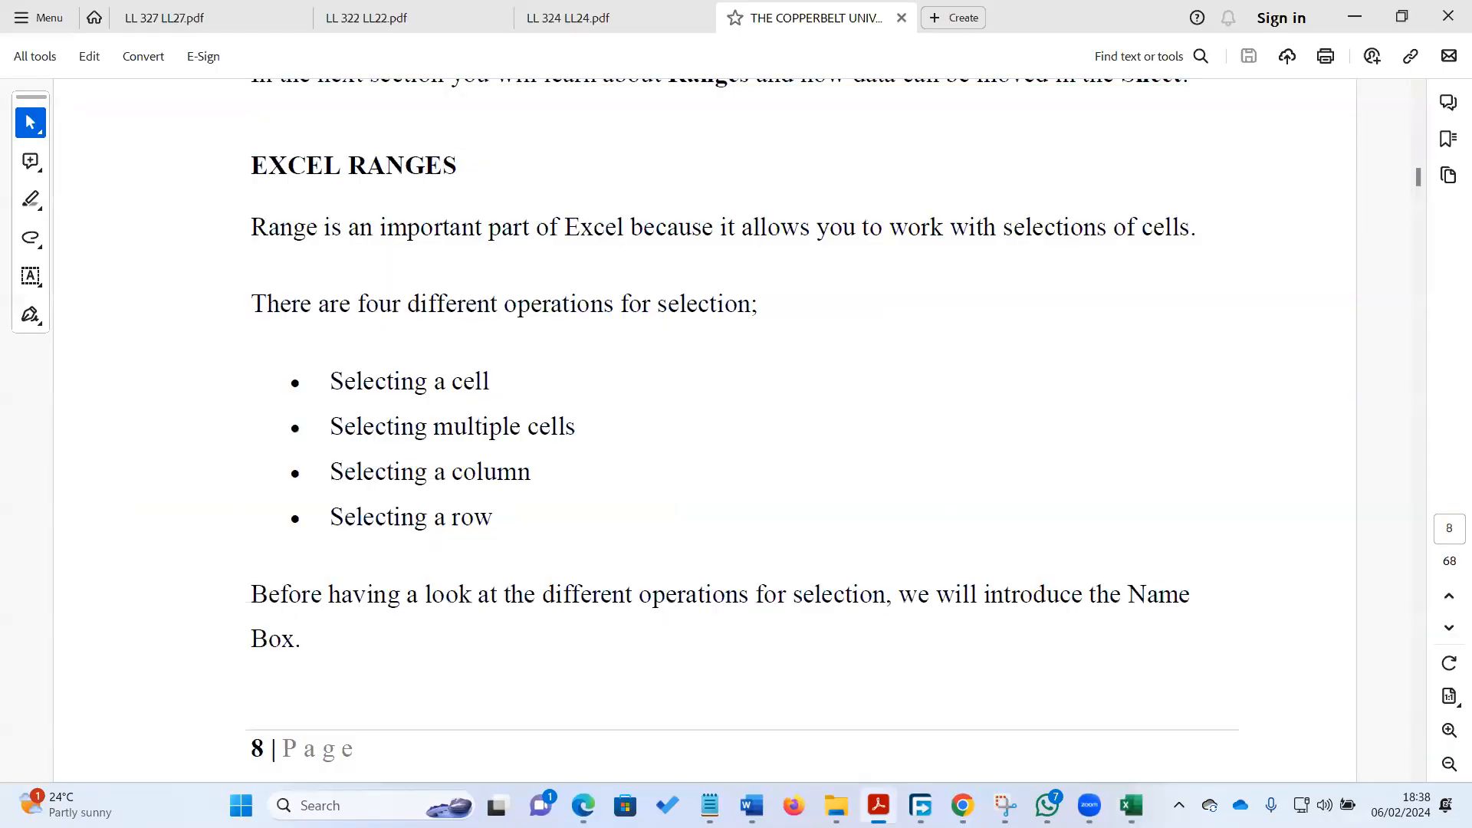
click(1131, 805)
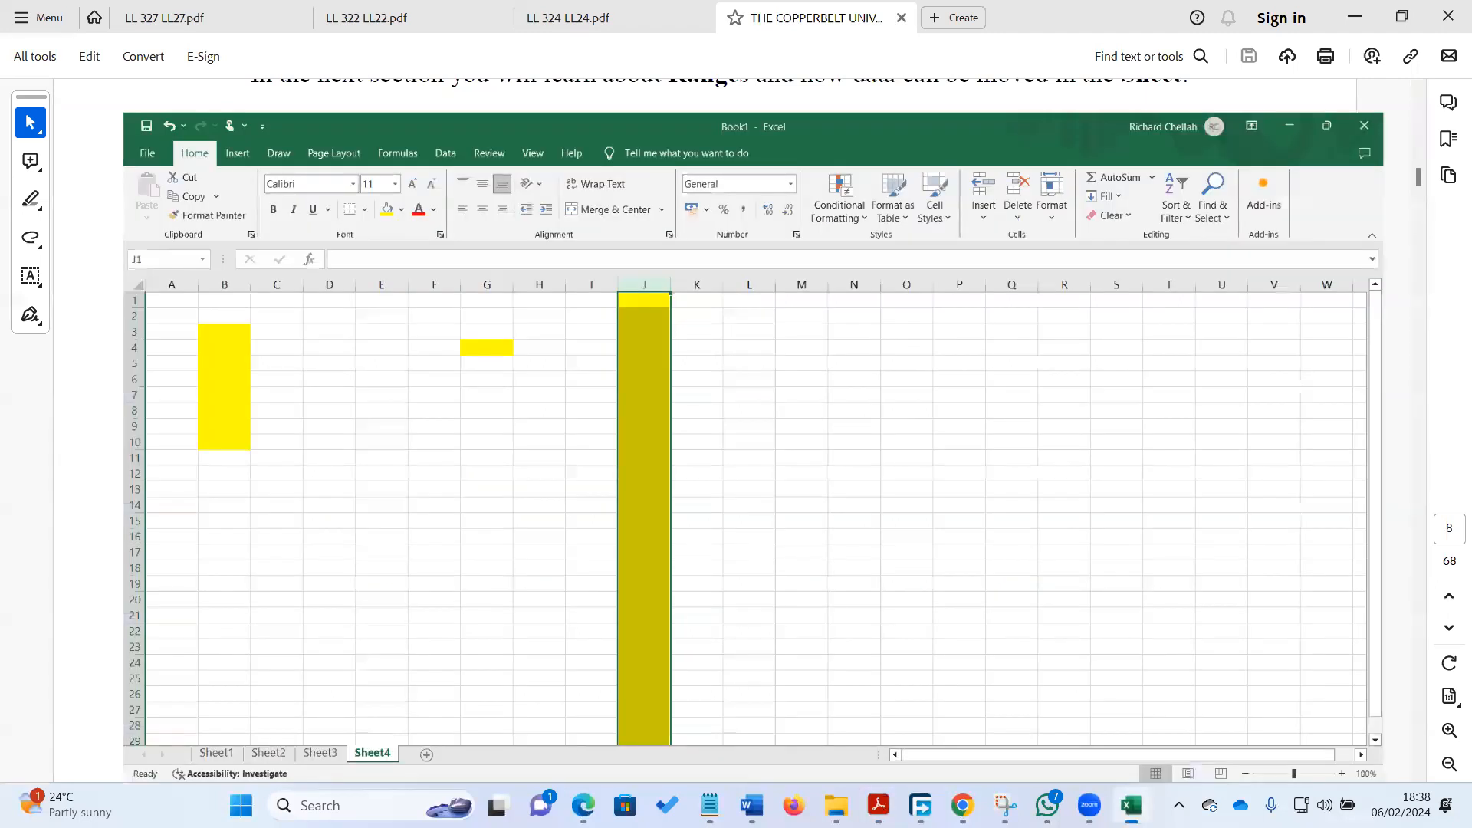
click(13, 458)
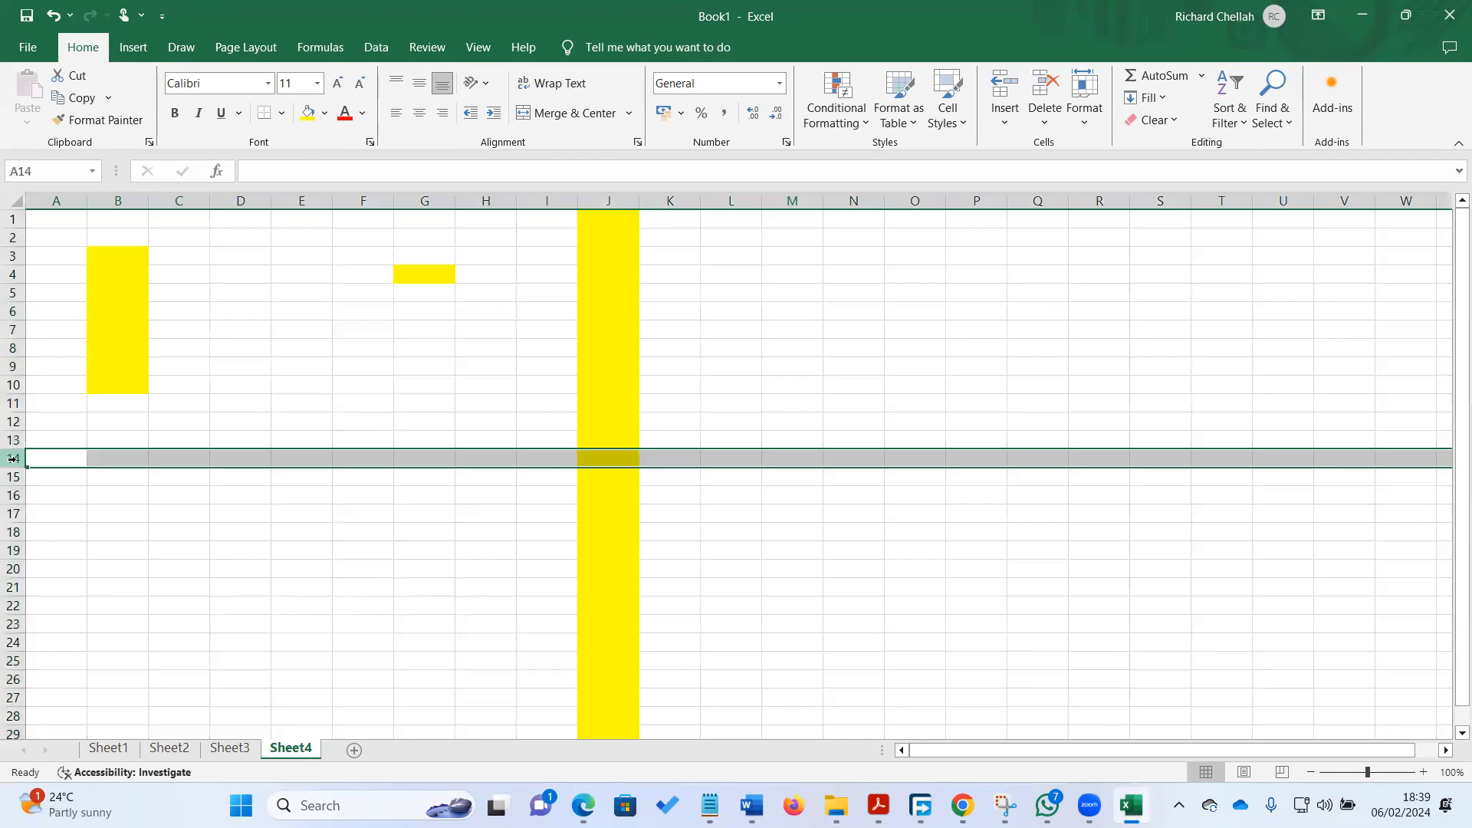
click(305, 114)
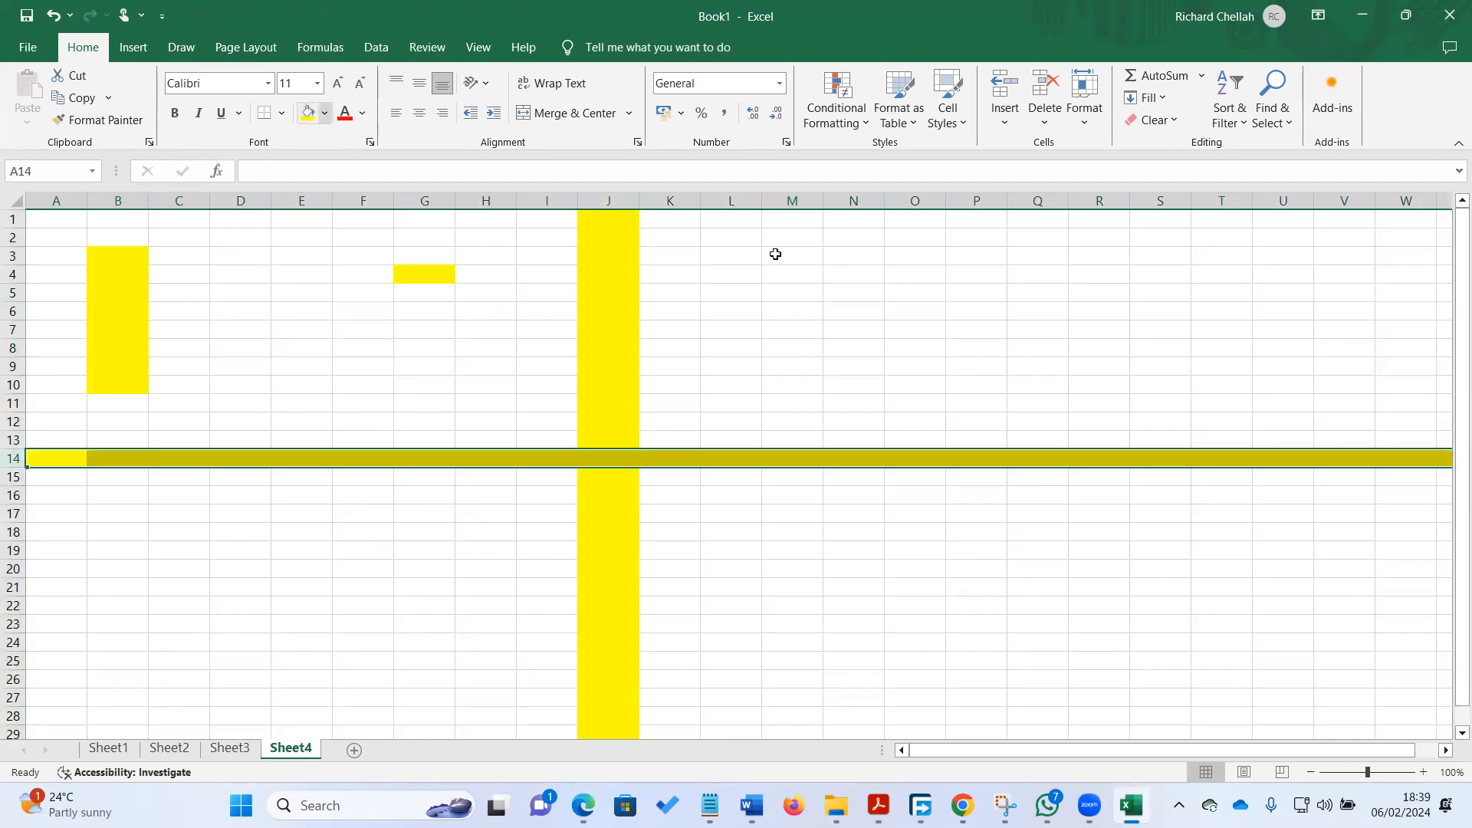
click(836, 293)
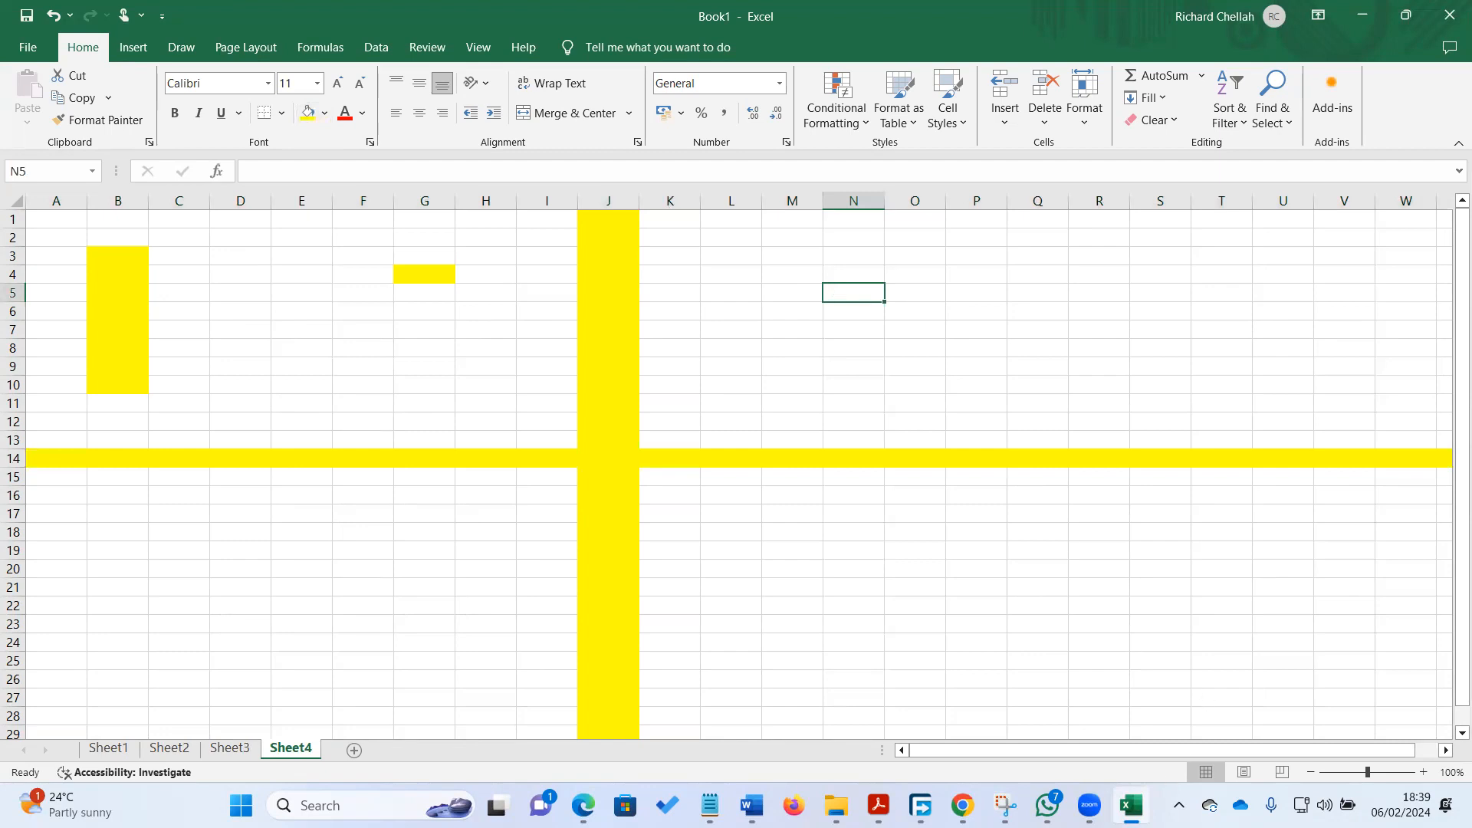
Go to the Name Box section of the PDF manual and check the Name Box in Excel with cell D7 selected
click(1131, 805)
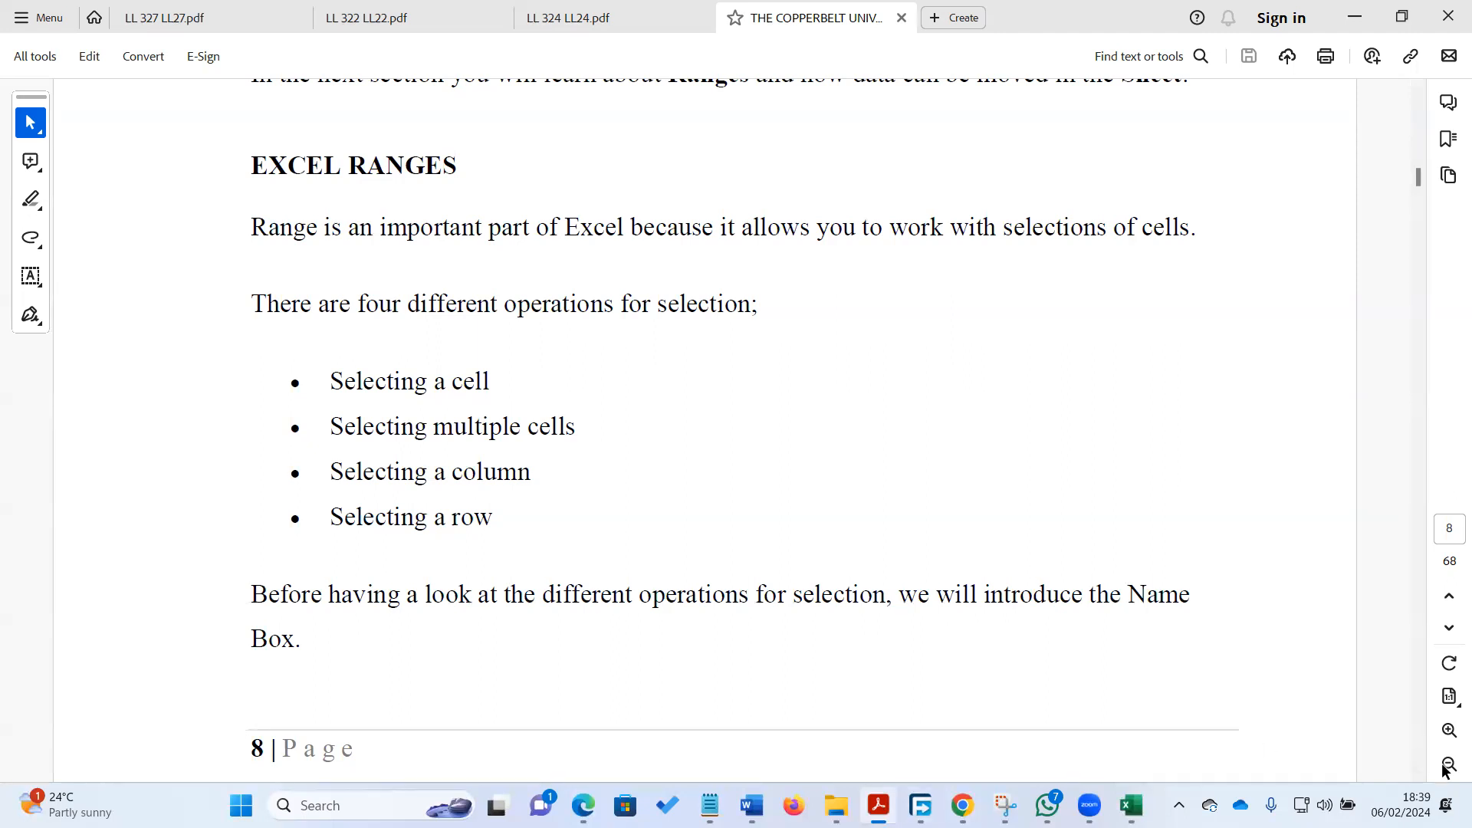
drag(1417, 776, 1418, 775)
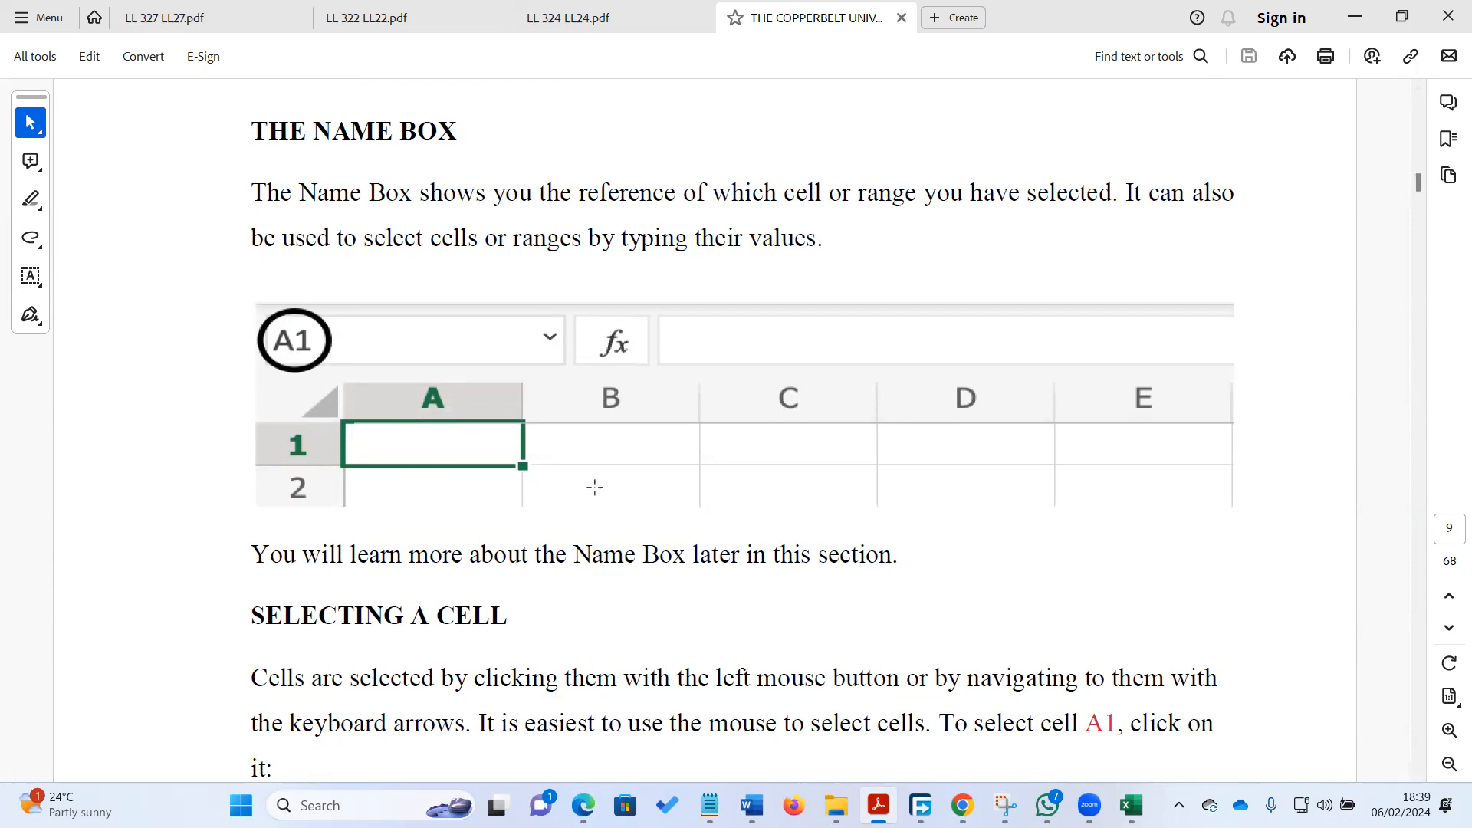
click(1130, 805)
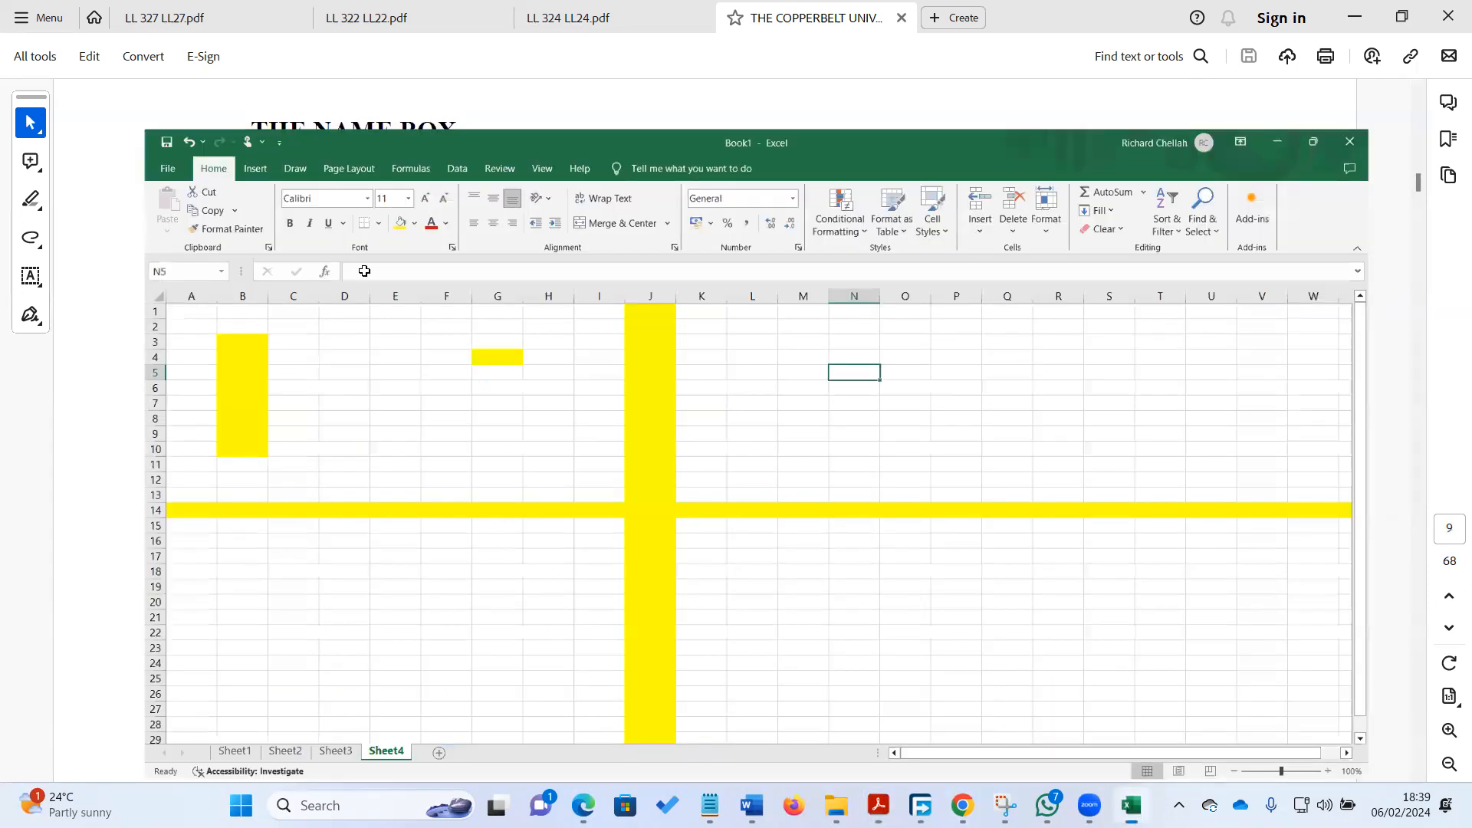
click(223, 326)
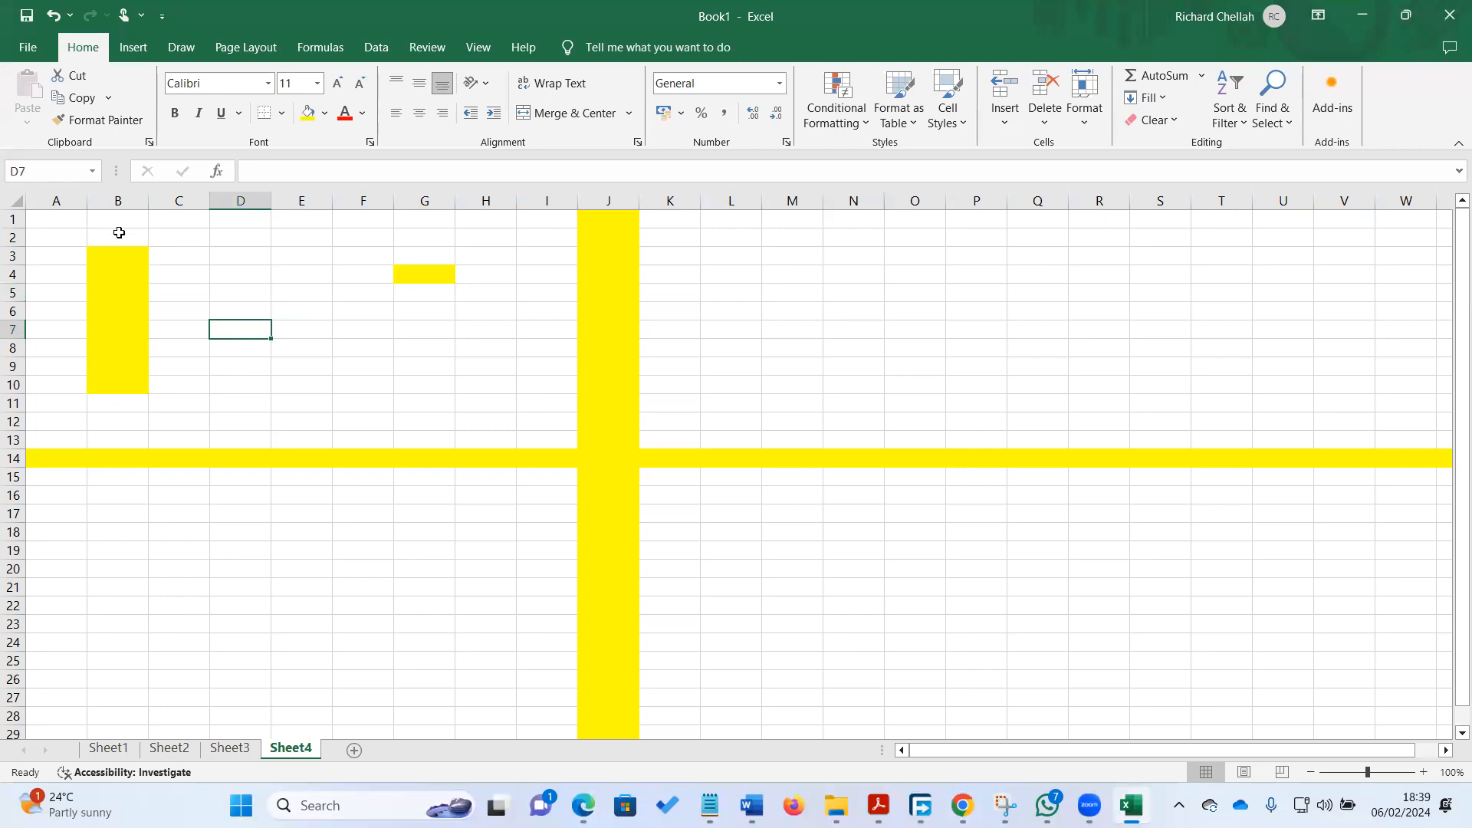
click(32, 172)
Return to the PDF manual and read the sections on selecting a cell and multiple cells, marking the word CTRL
click(920, 805)
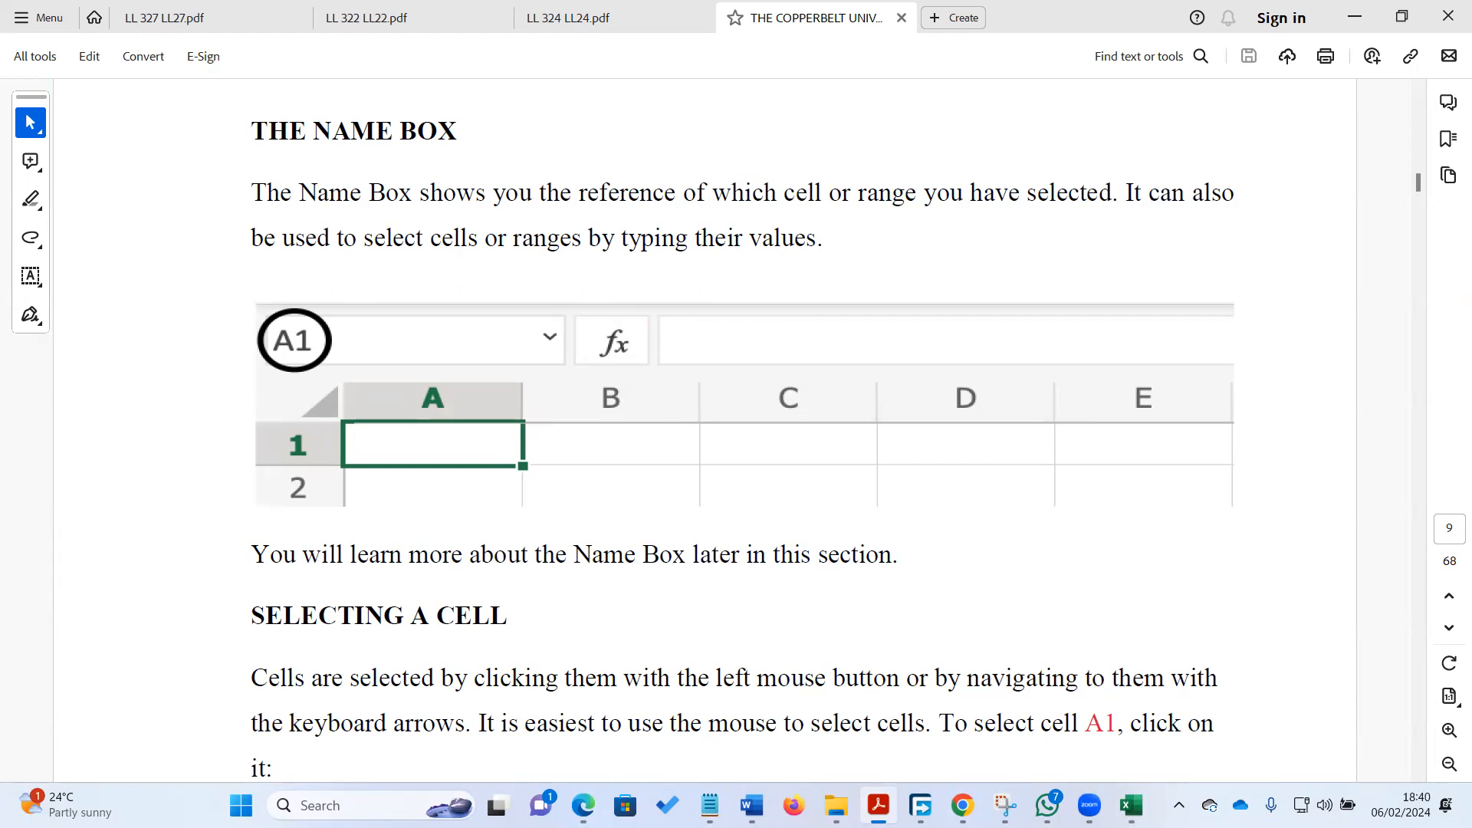
click(36, 800)
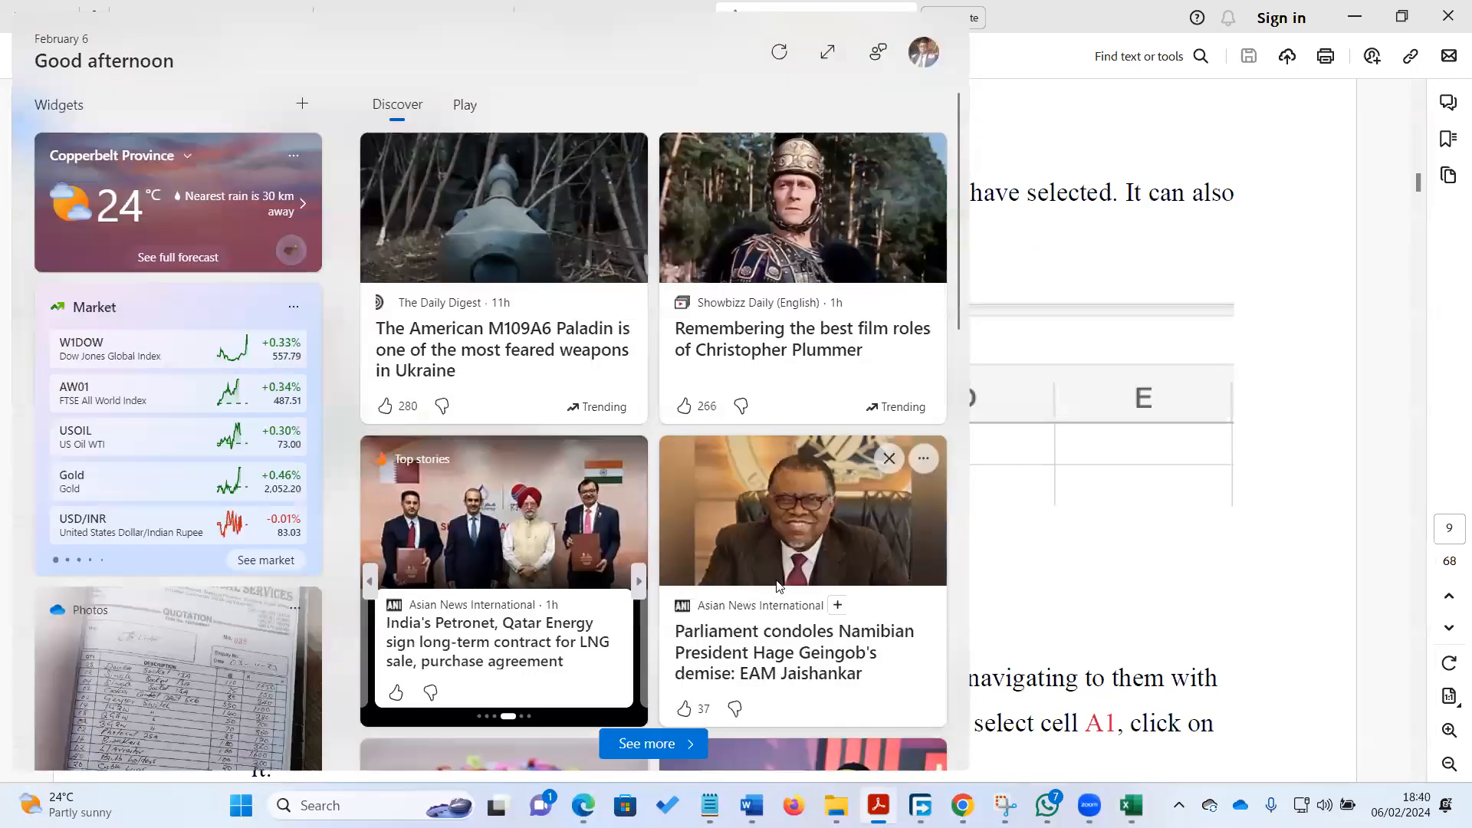
click(1319, 549)
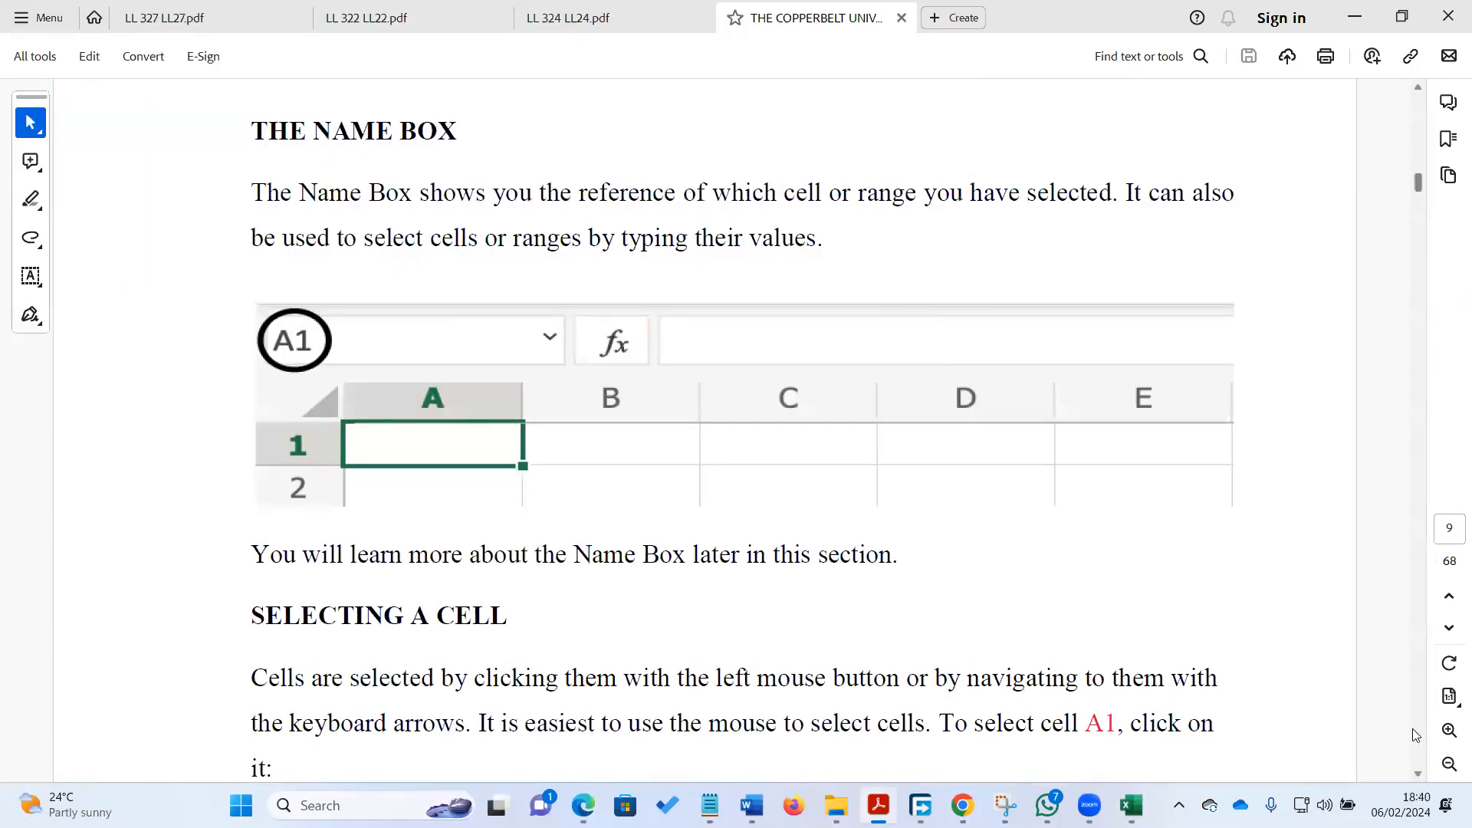
scroll(1307, 667, down, 3)
scroll(1307, 667, down, 4)
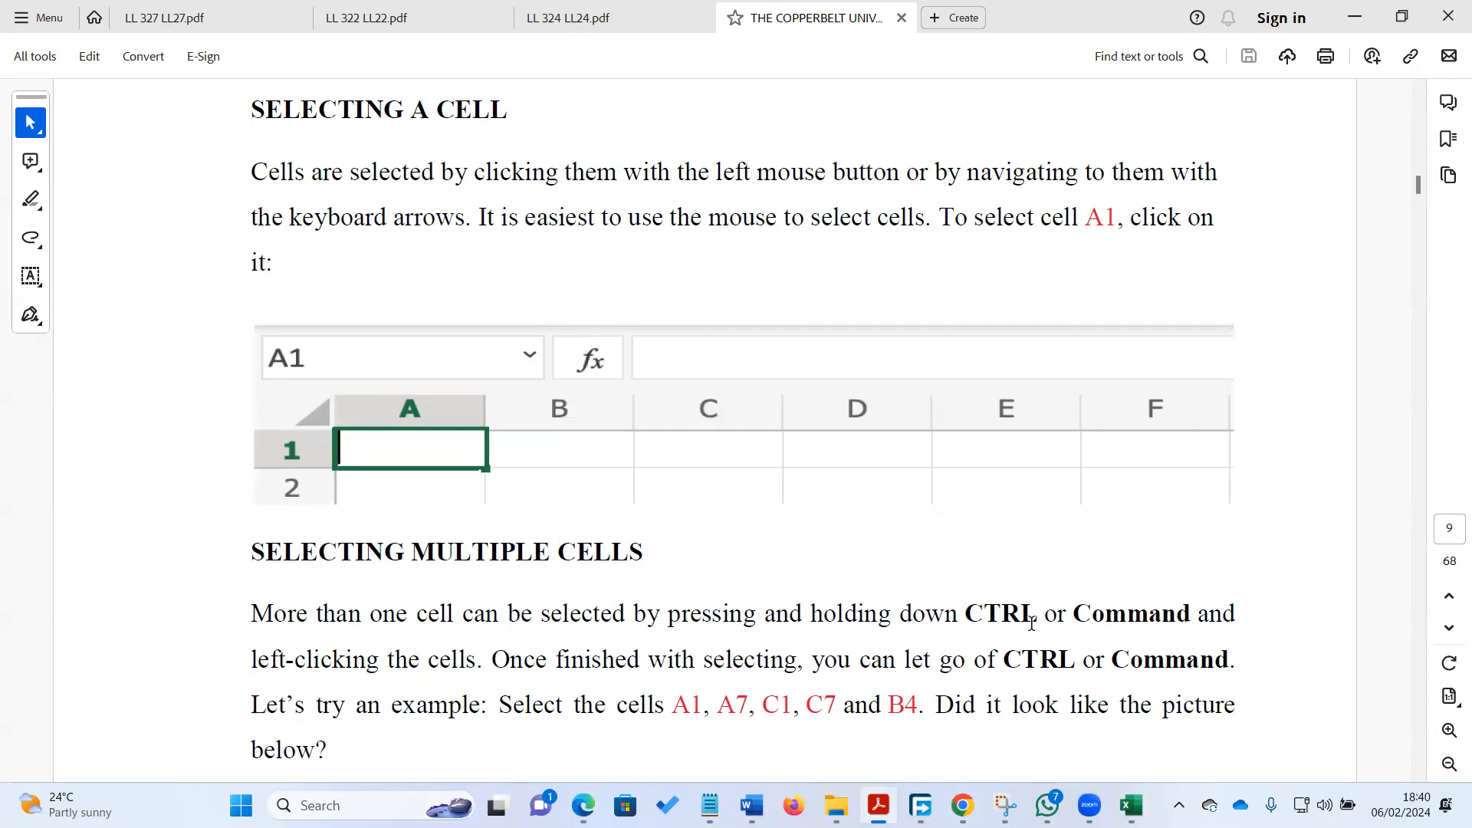
drag(1035, 617, 963, 614)
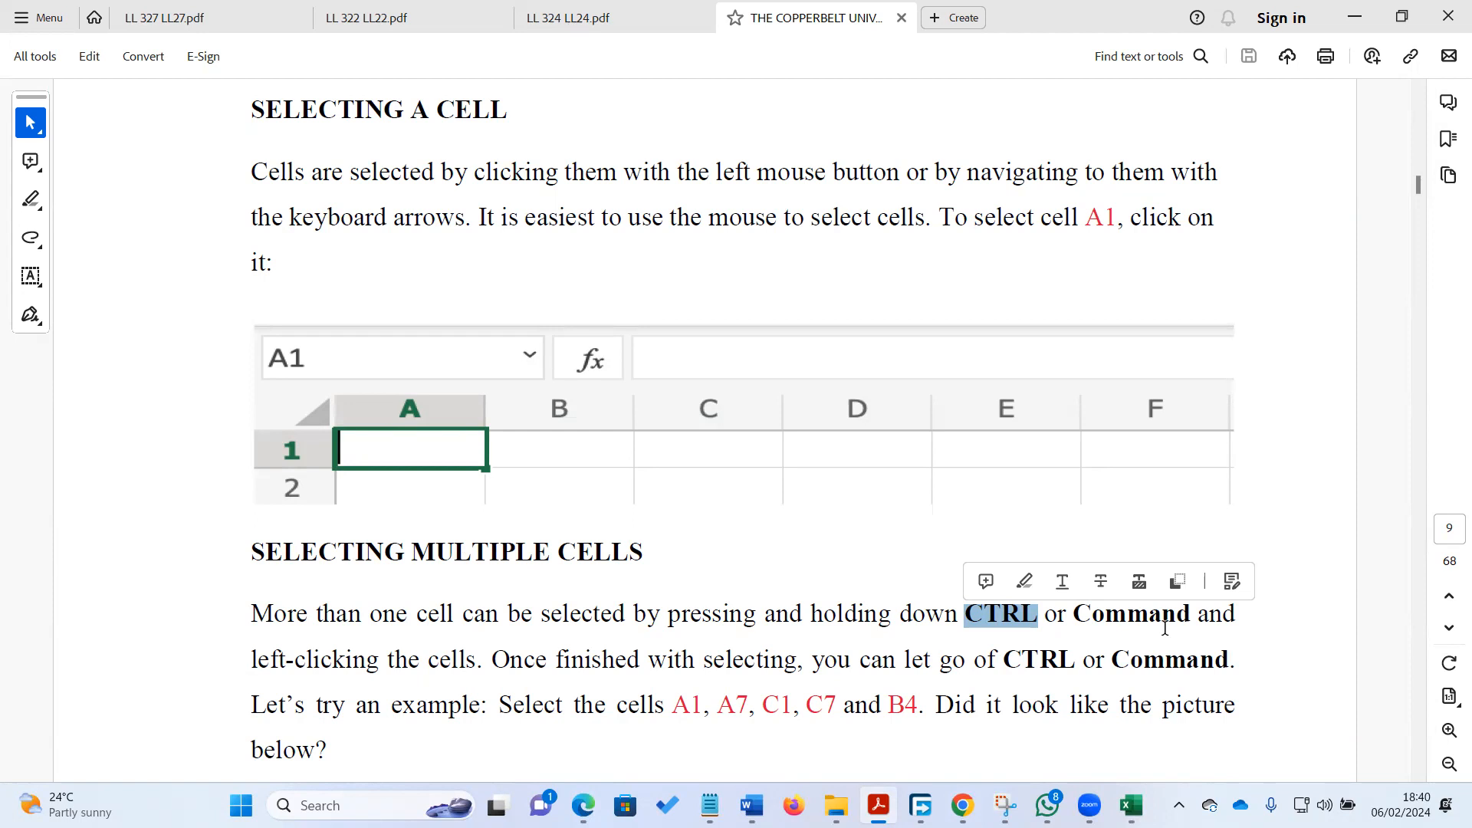
Read on through the manual's sections on selecting a column and selecting a row
click(1420, 774)
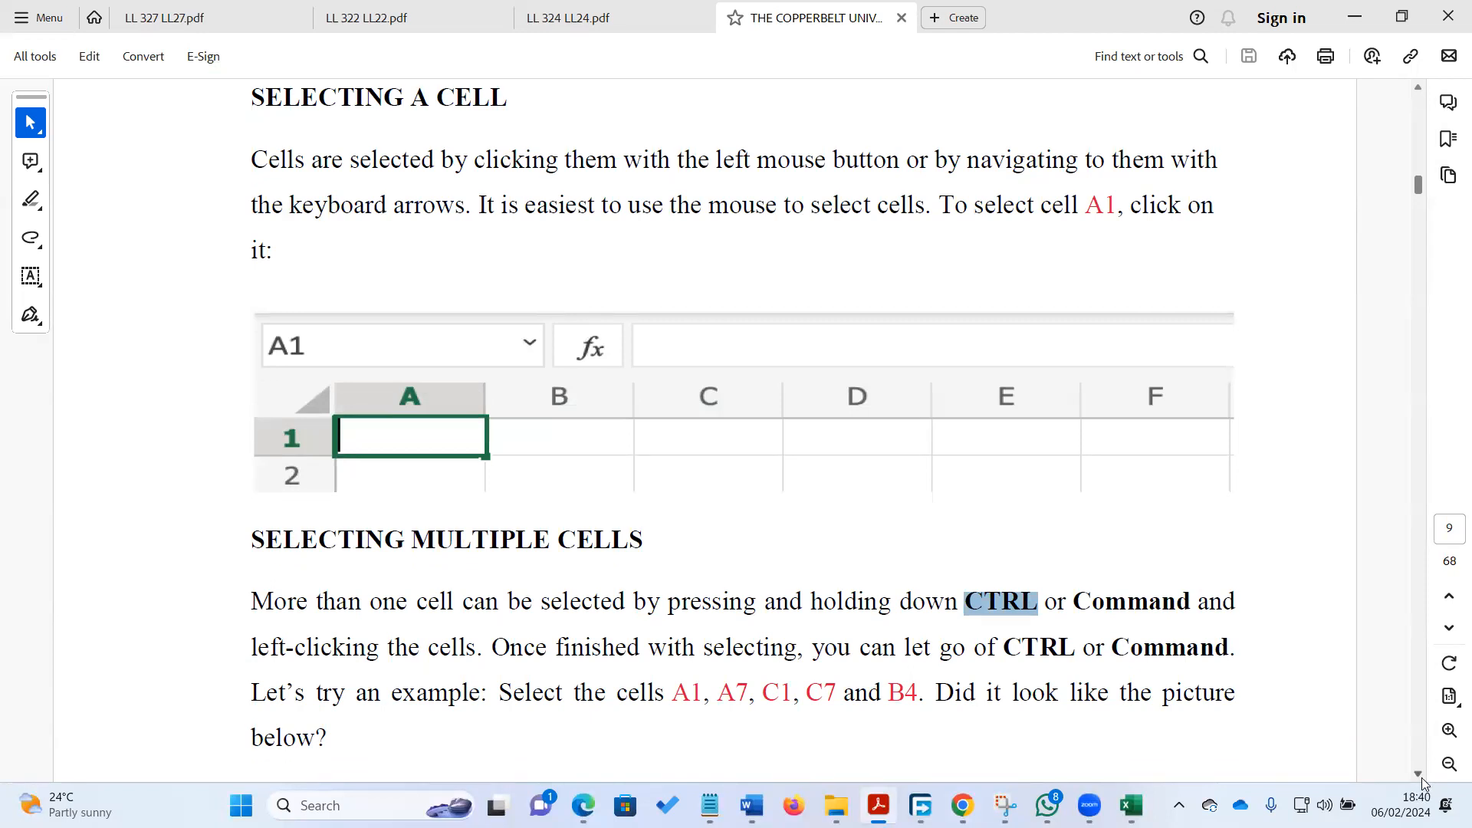
scroll(1422, 782, down, 6)
scroll(1422, 782, down, 6)
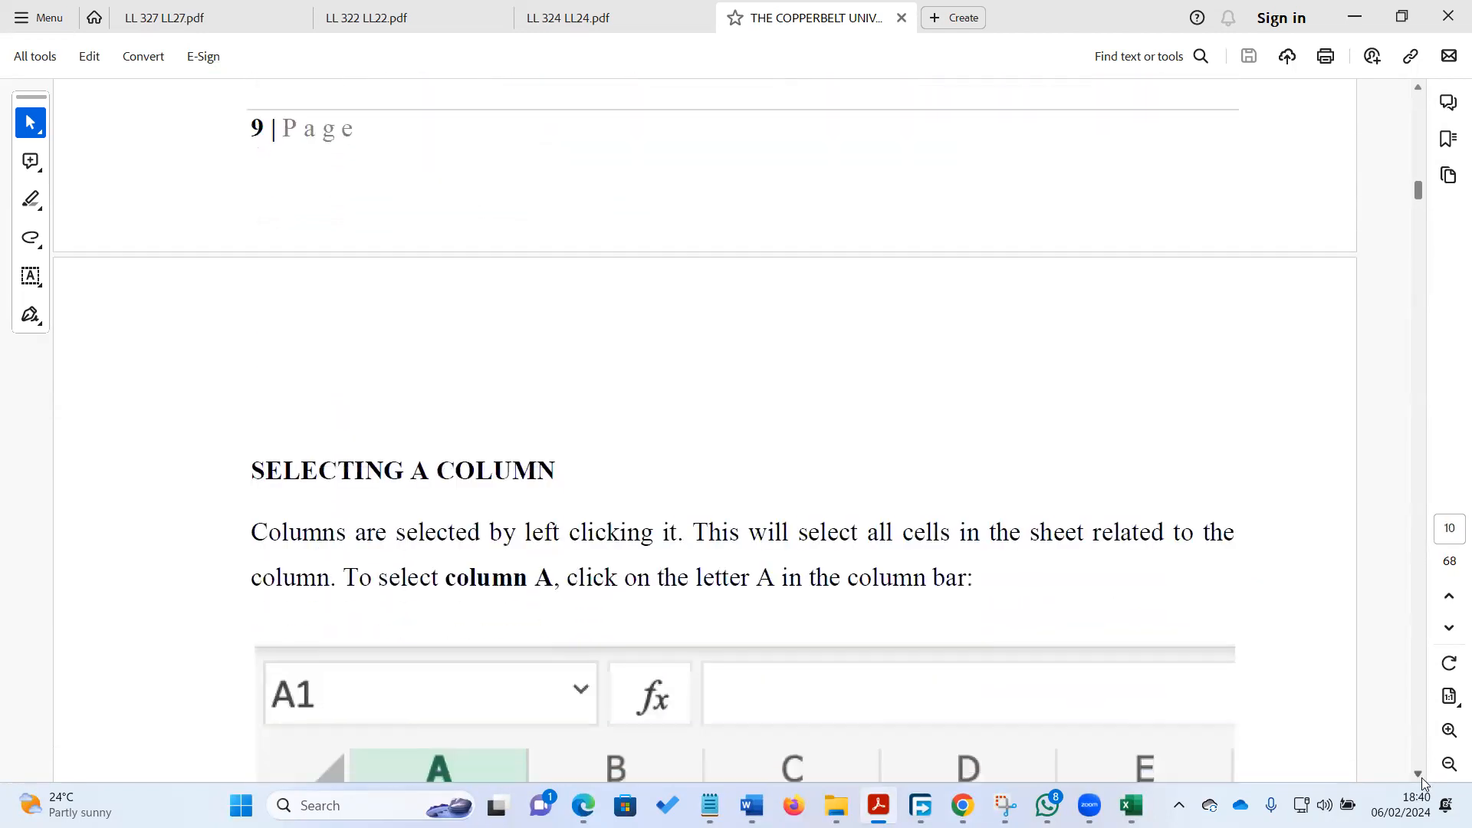
scroll(1422, 782, down, 2)
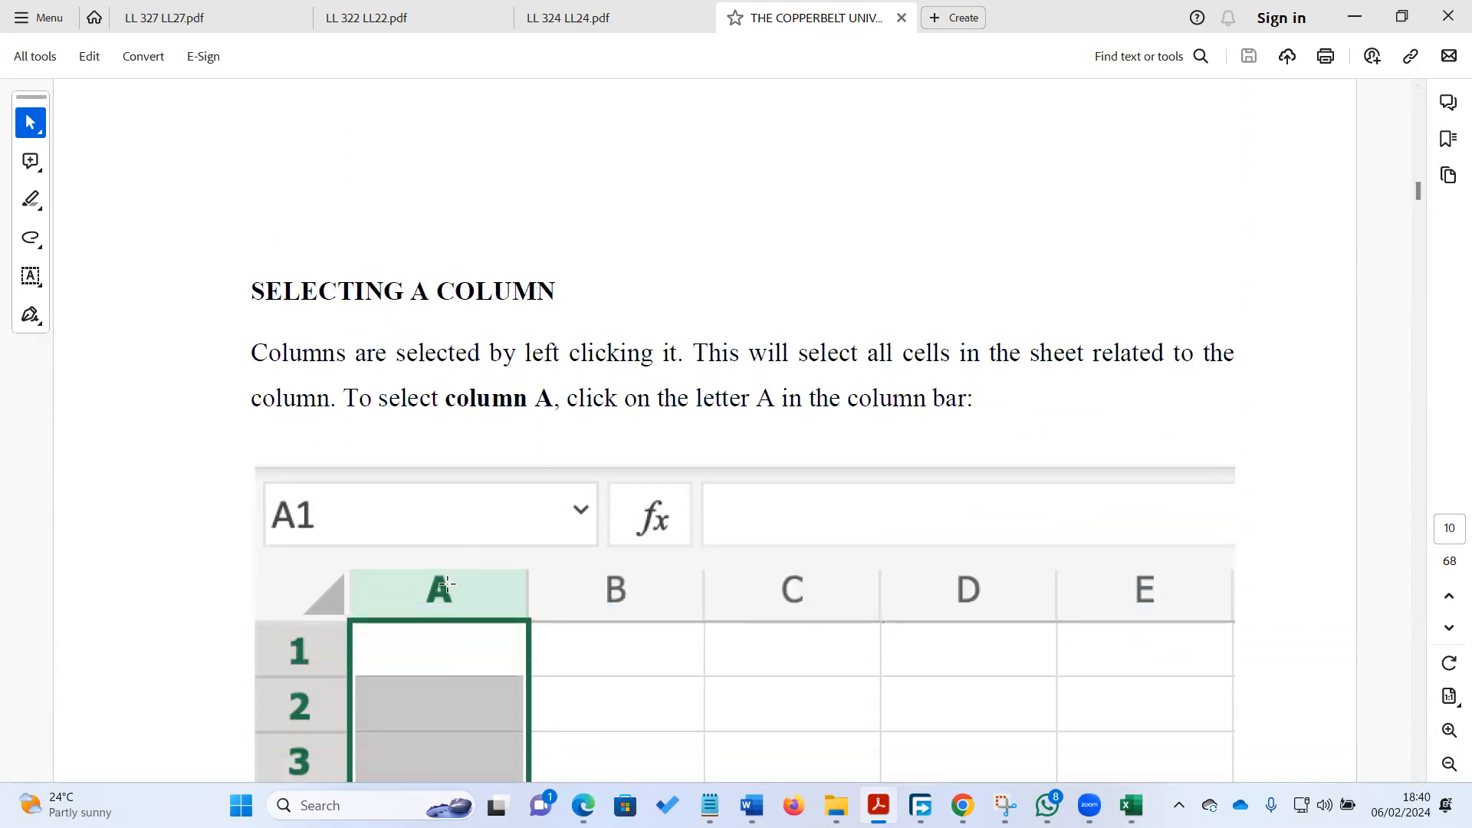
click(1419, 776)
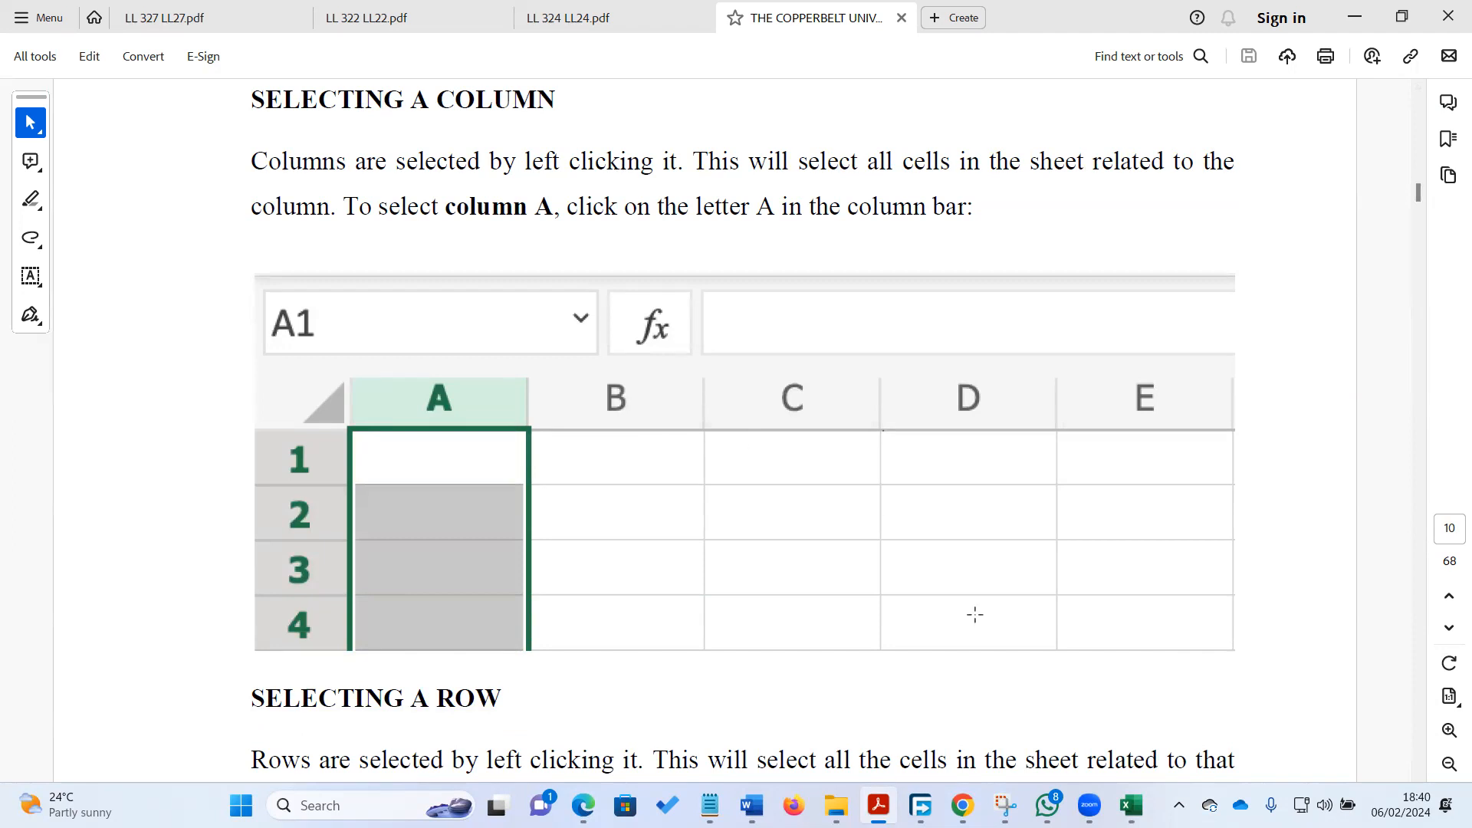
click(1419, 776)
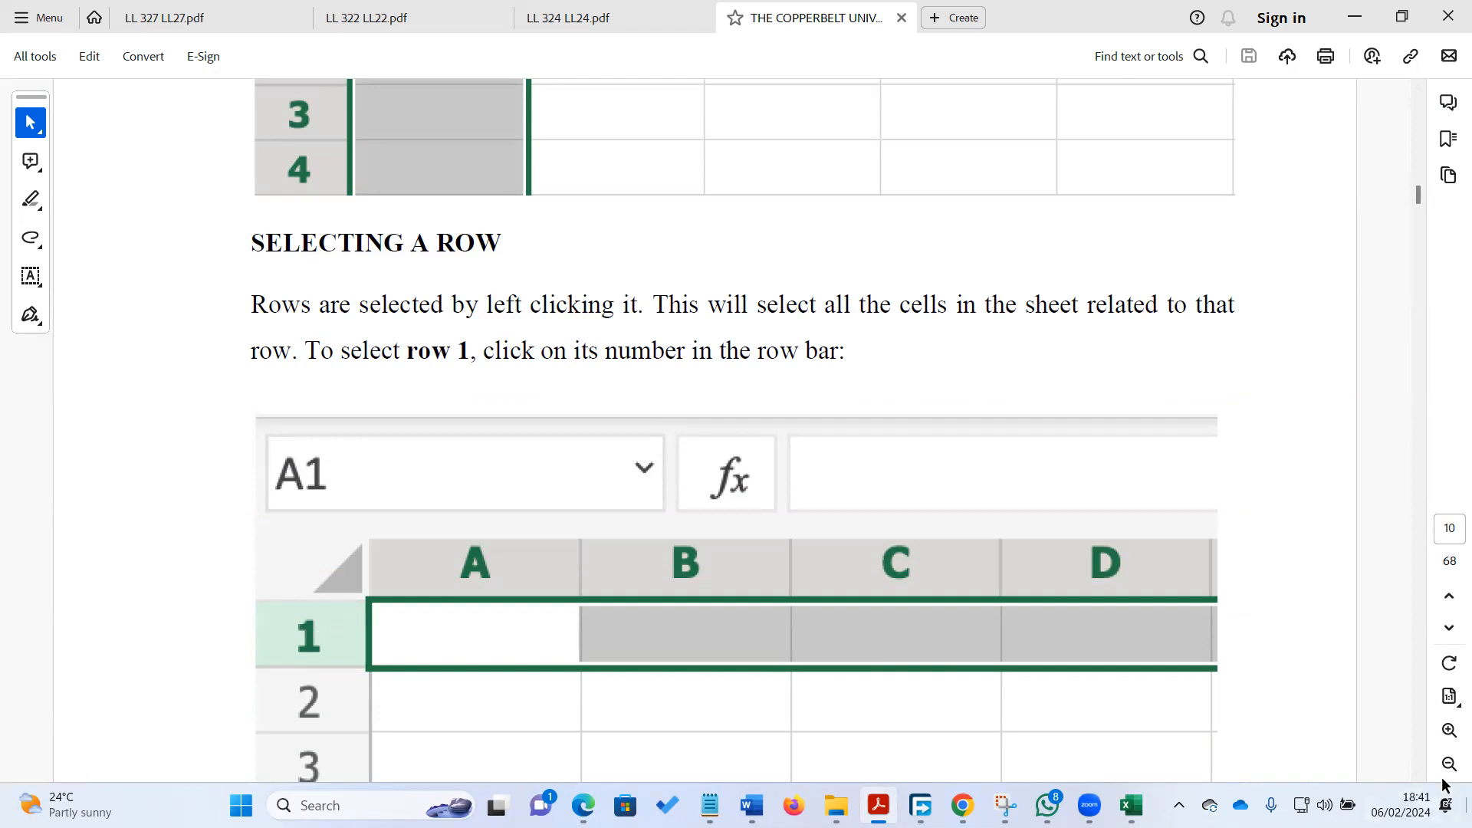
Read on in the PDF manual to the section on selecting the entire sheet
click(1418, 776)
scroll(1418, 776, down, 8)
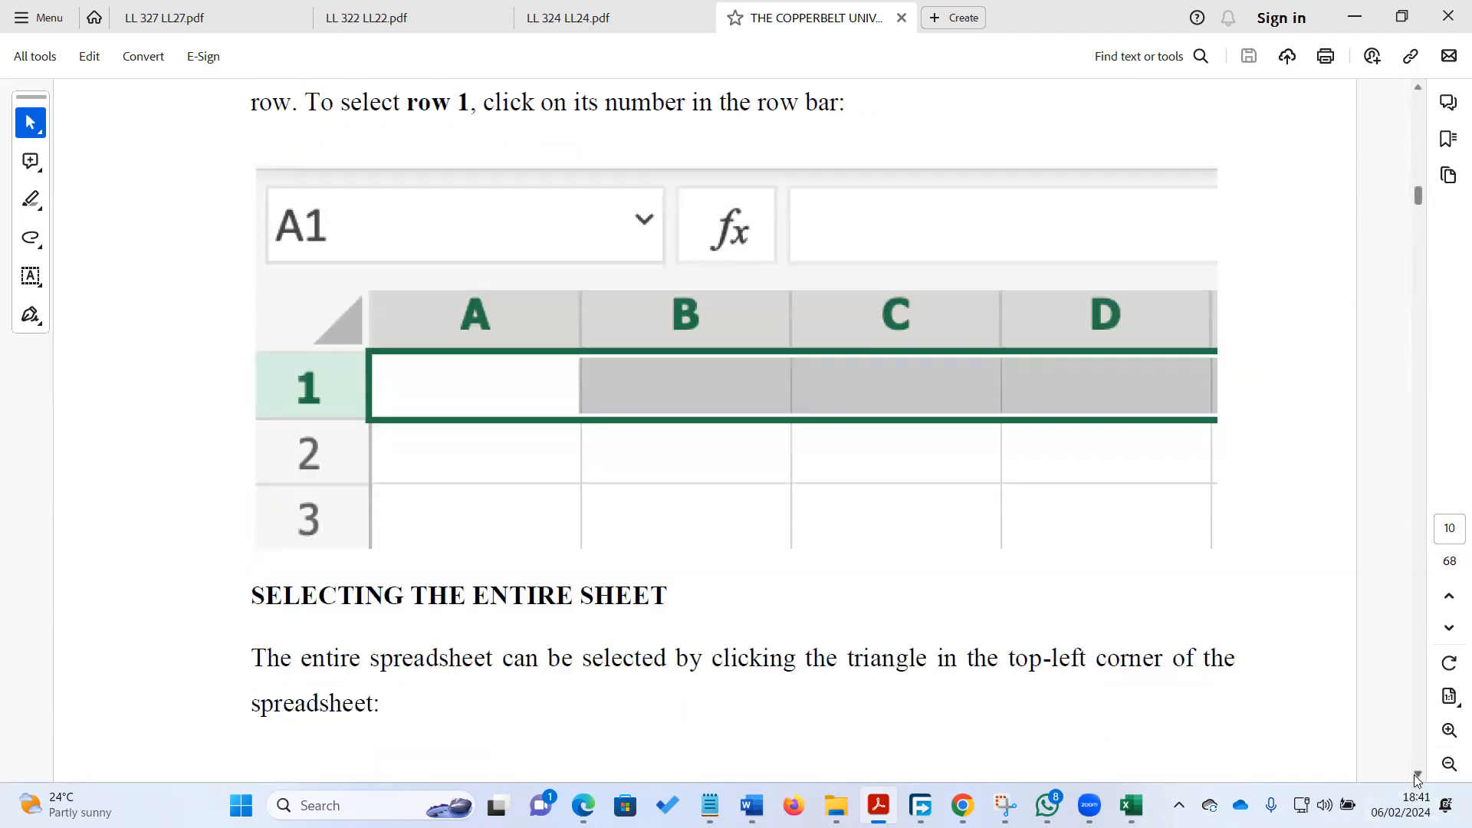
scroll(1418, 779, down, 2)
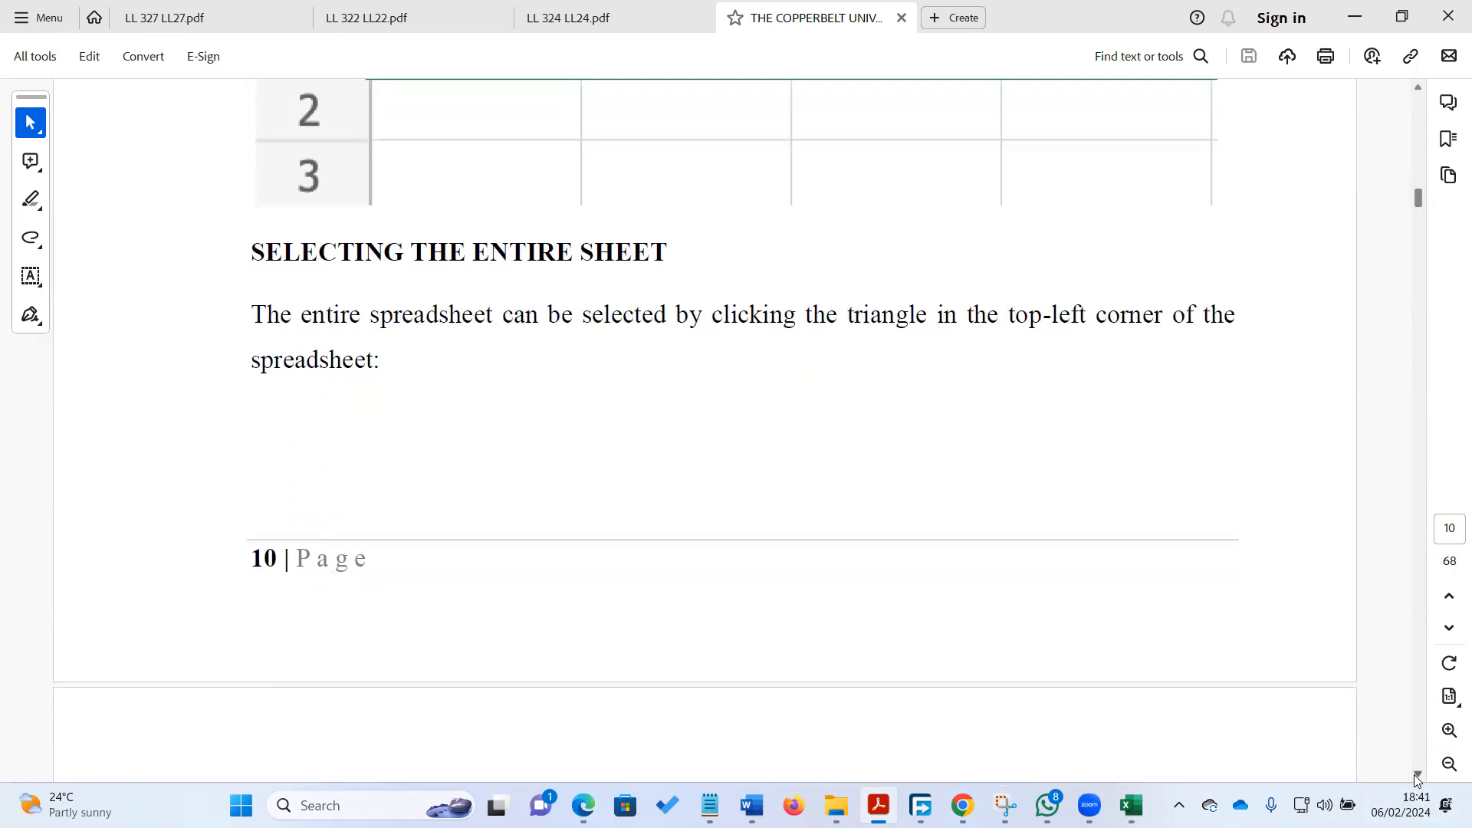
Switch to Excel, fill the entire Sheet4 with yellow, and set the whole sheet to No Fill
click(1132, 805)
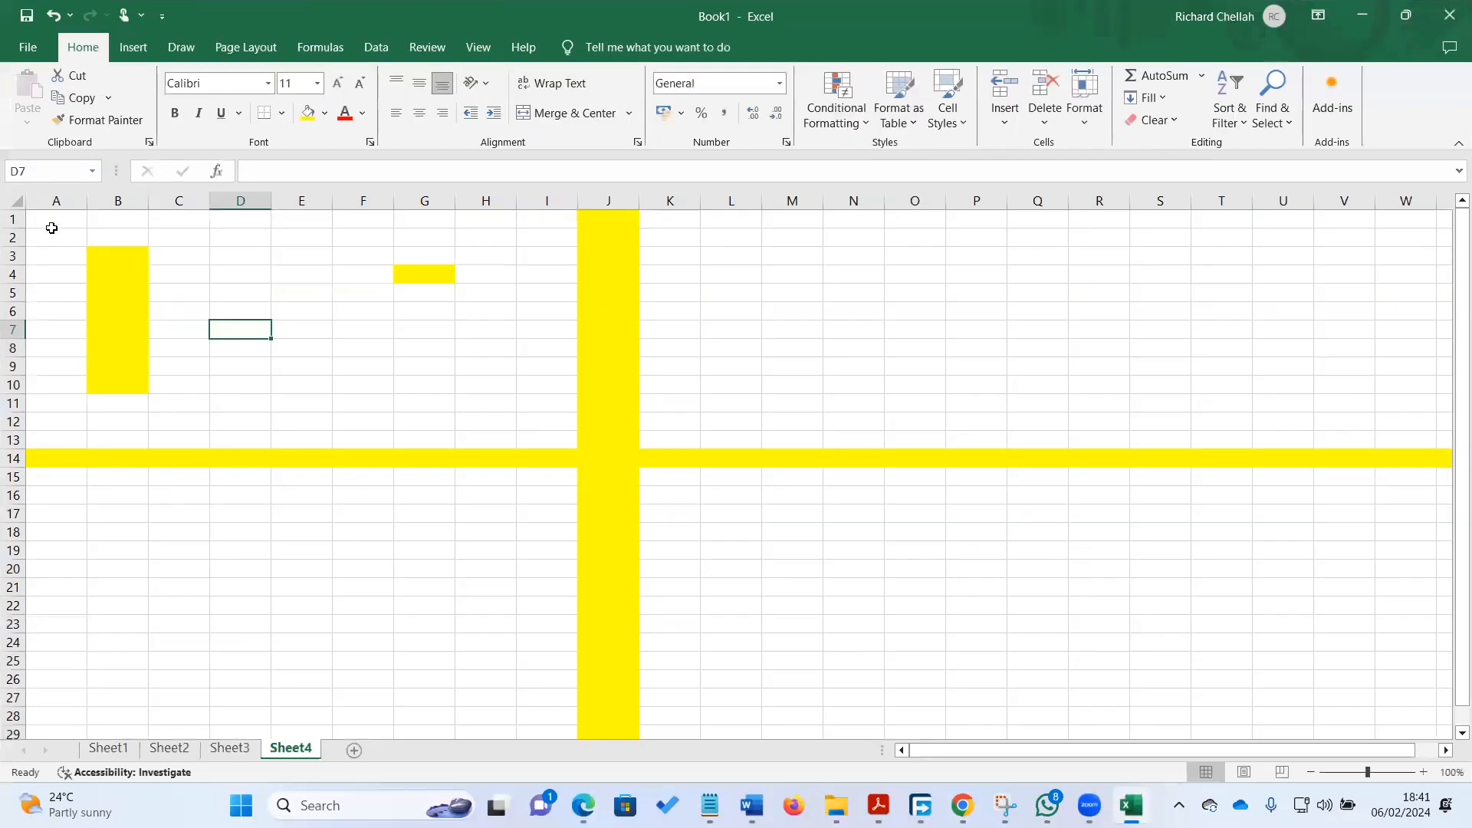
click(51, 223)
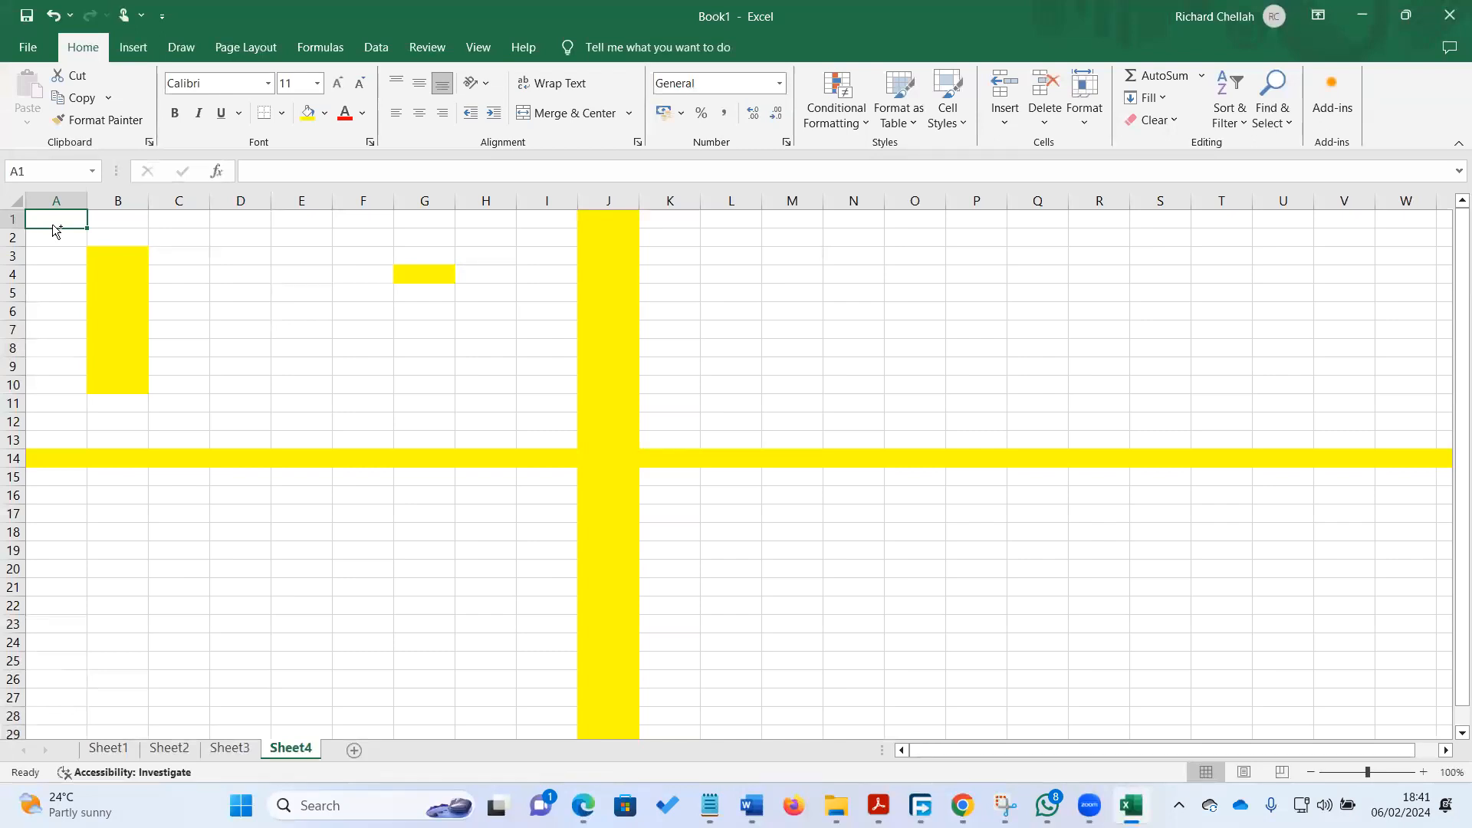
key(ctrl+a)
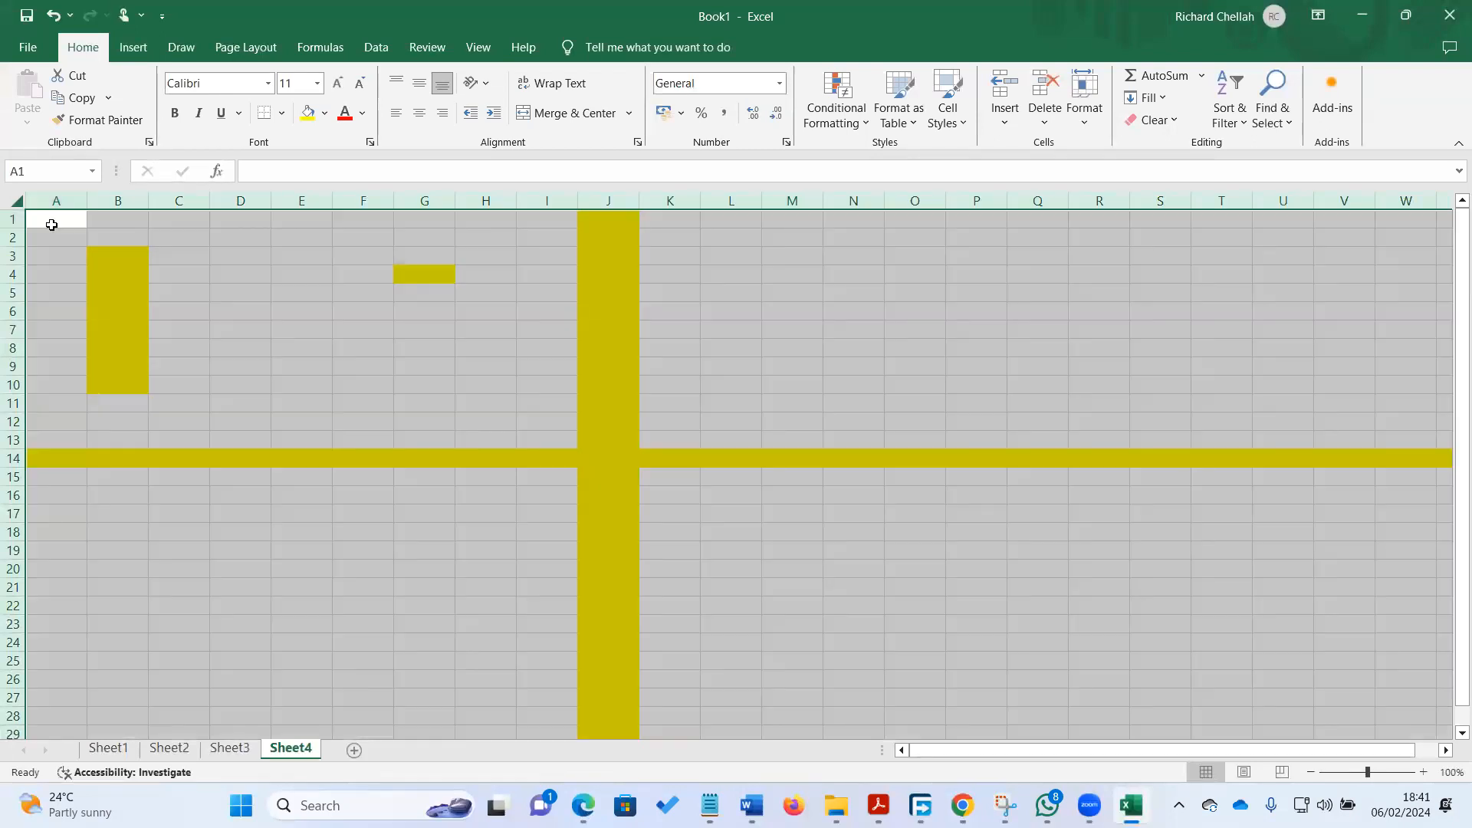
click(307, 115)
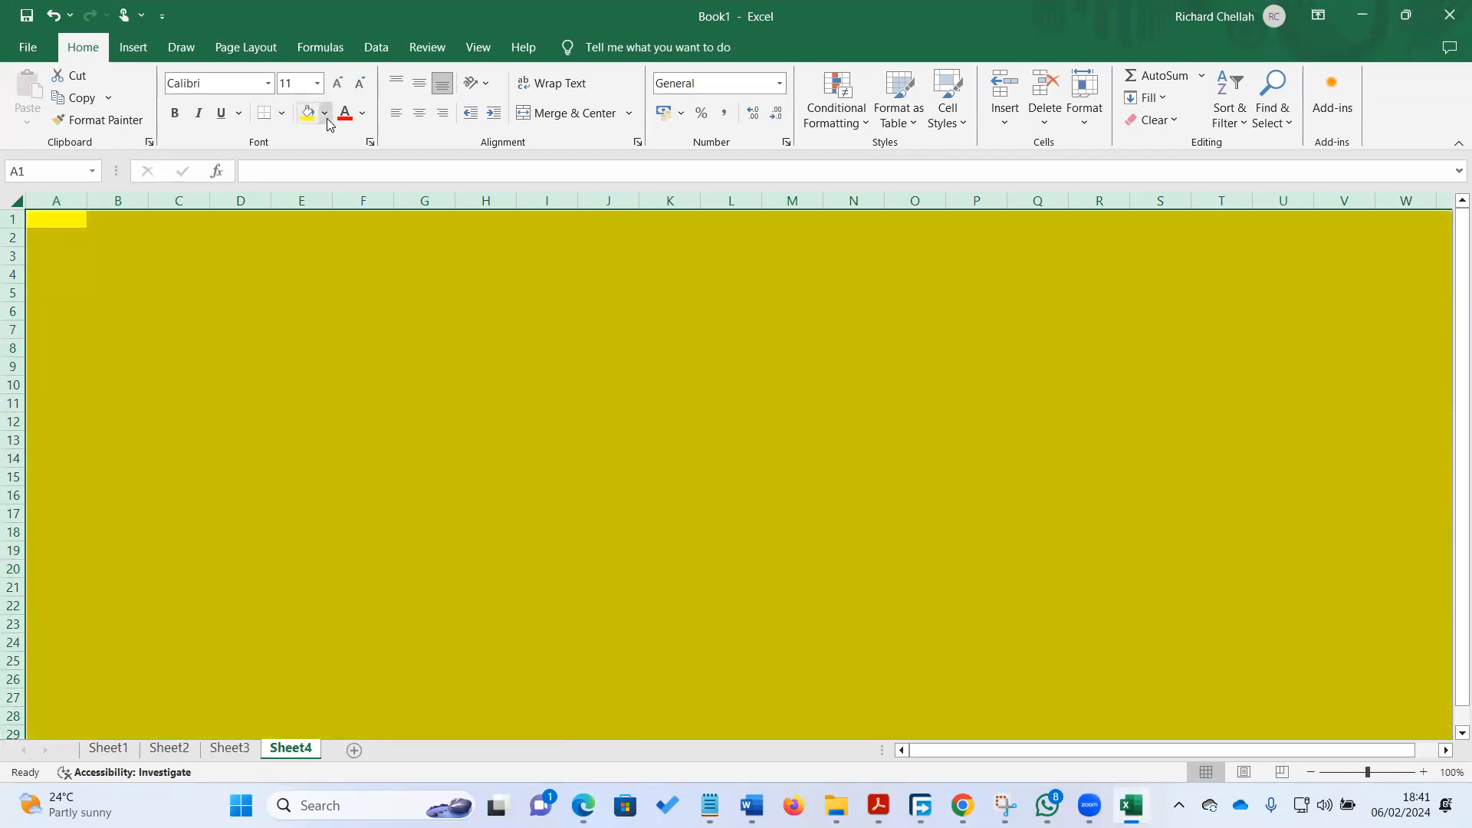
click(327, 121)
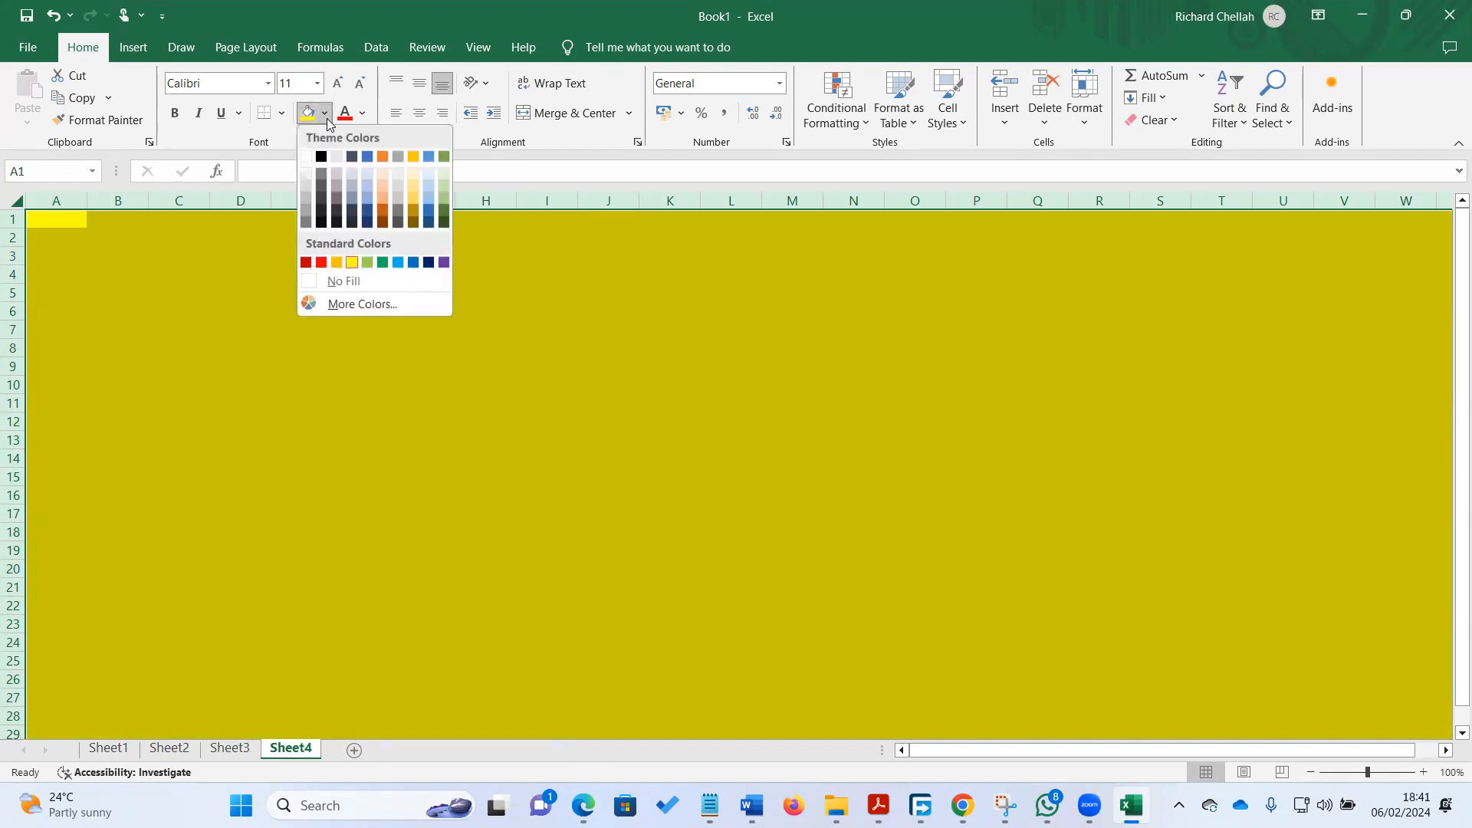
click(352, 281)
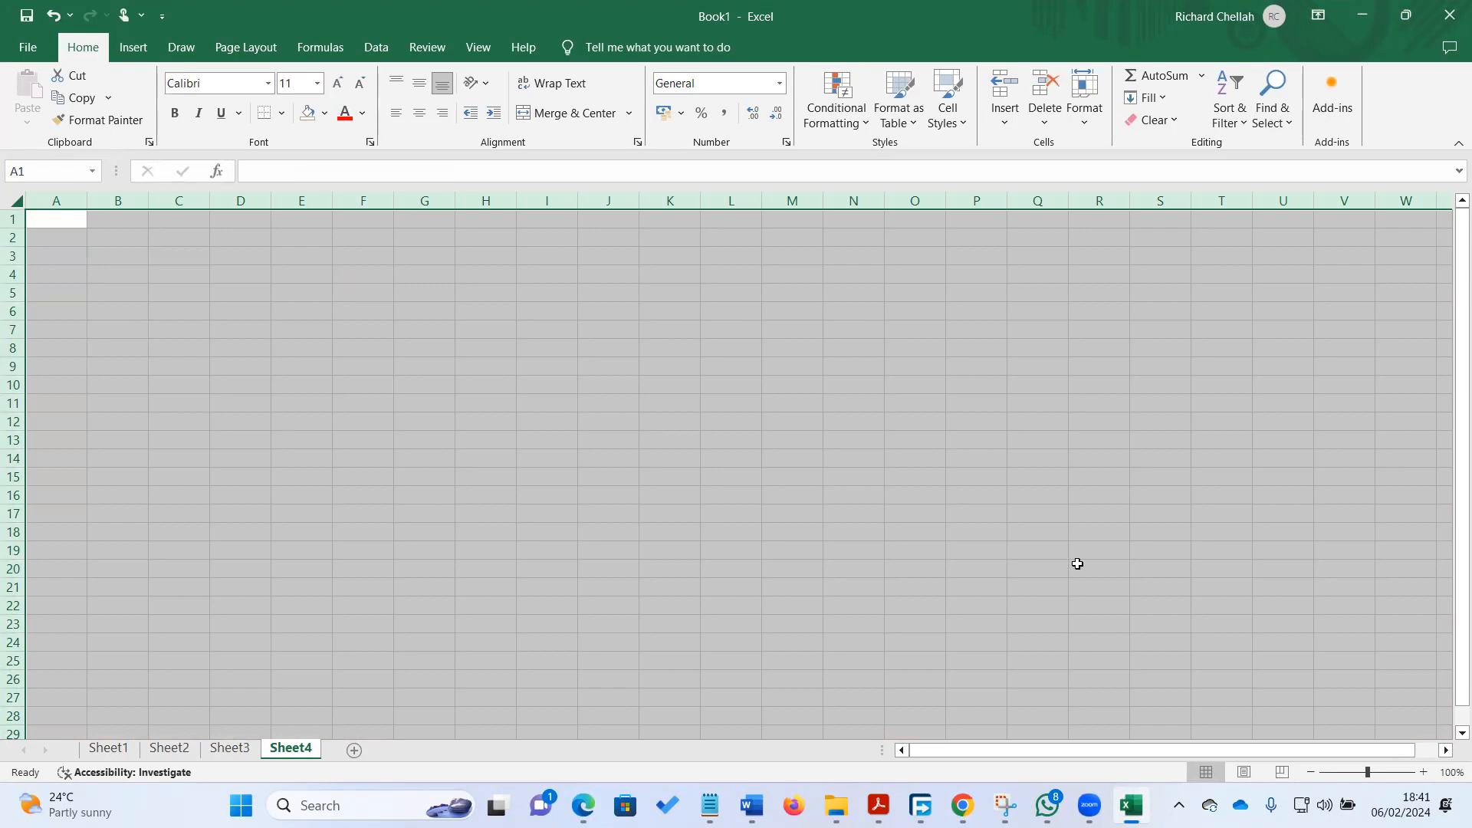
Return to the PDF manual and read from the entire-sheet selection example to the Selection of Ranges section
click(1131, 805)
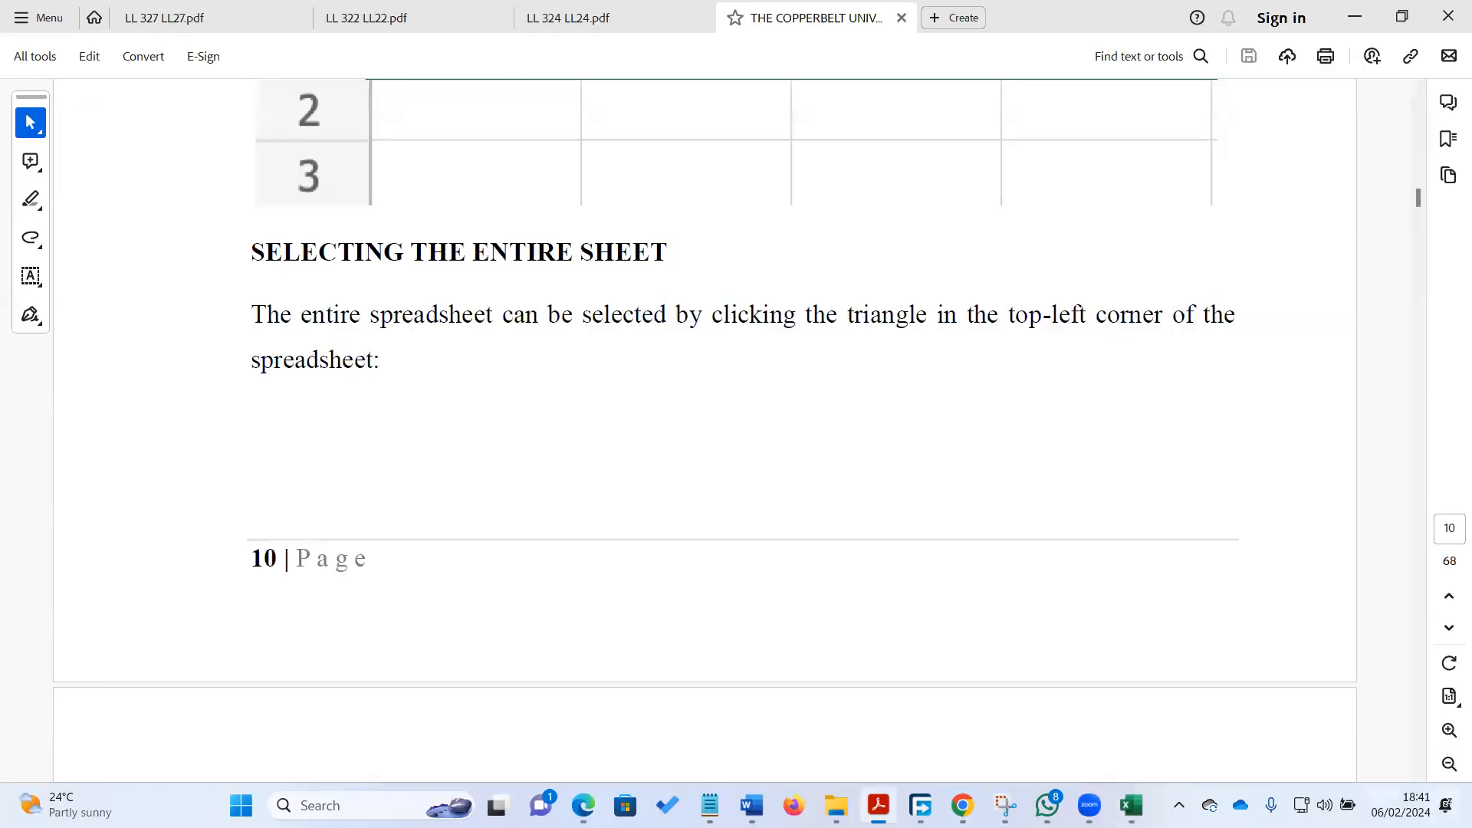
scroll(1417, 778, down, 10)
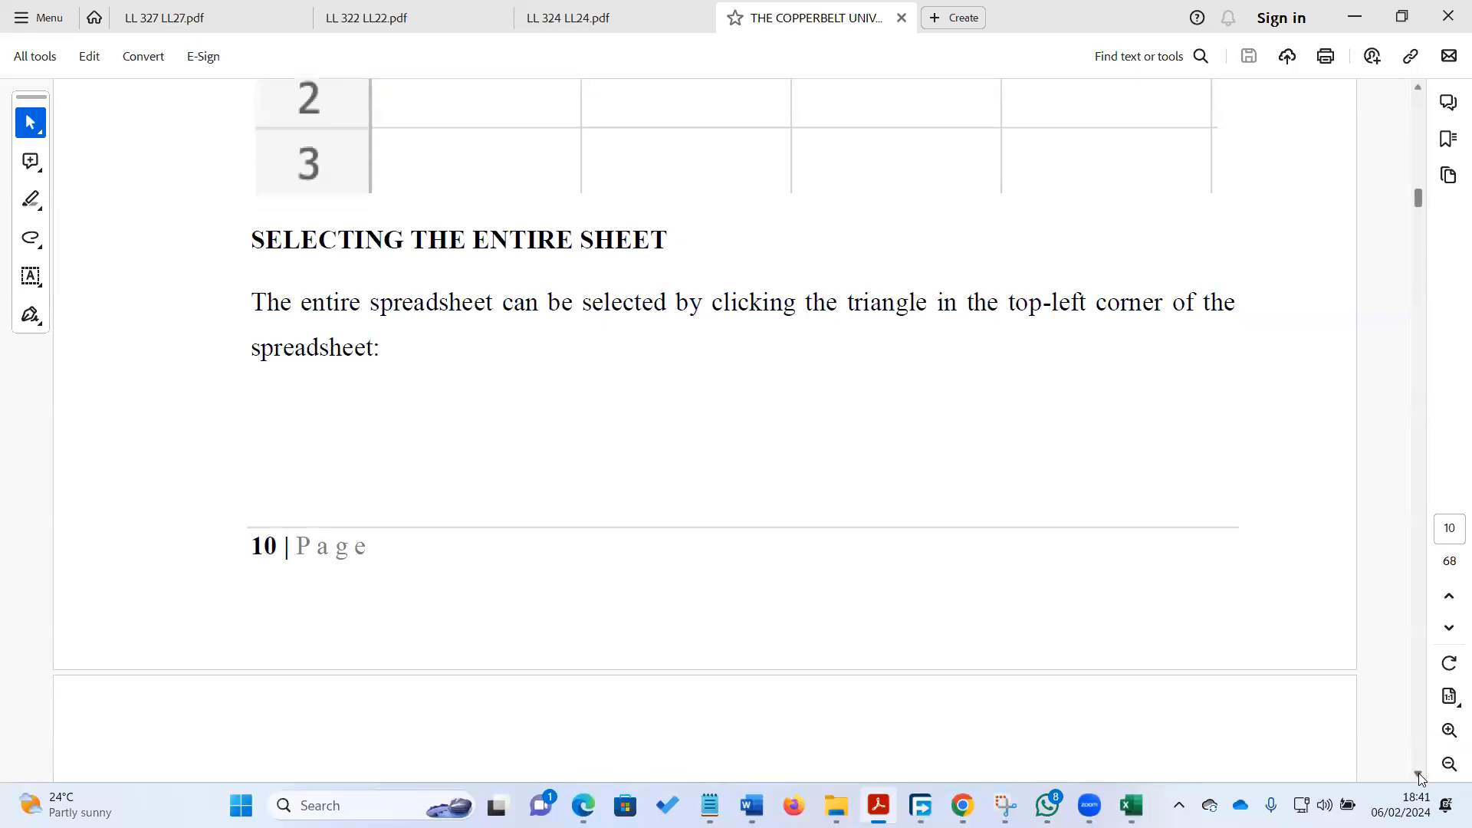
scroll(1417, 778, down, 5)
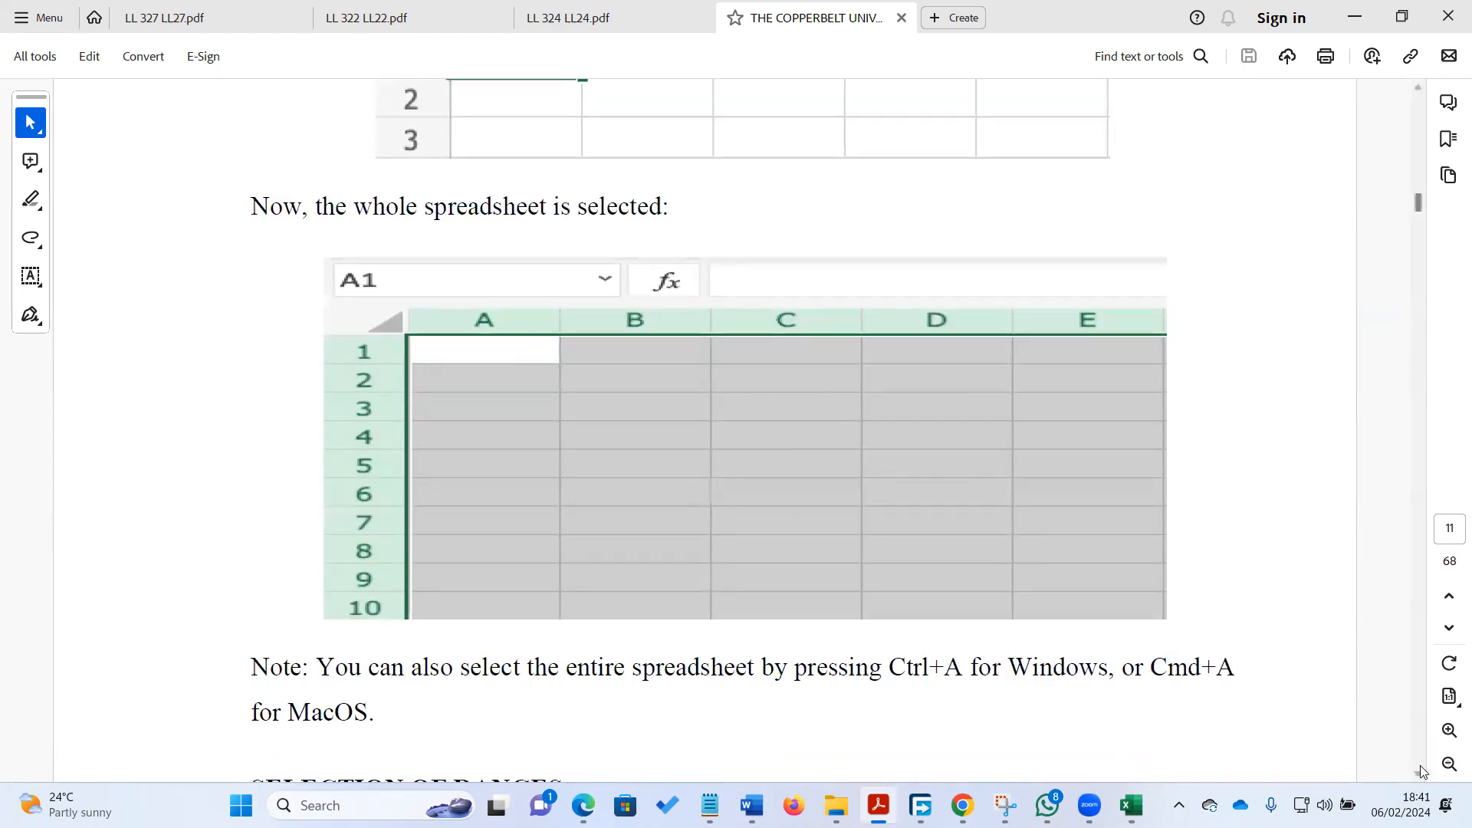
scroll(1416, 772, down, 3)
scroll(1418, 777, down, 10)
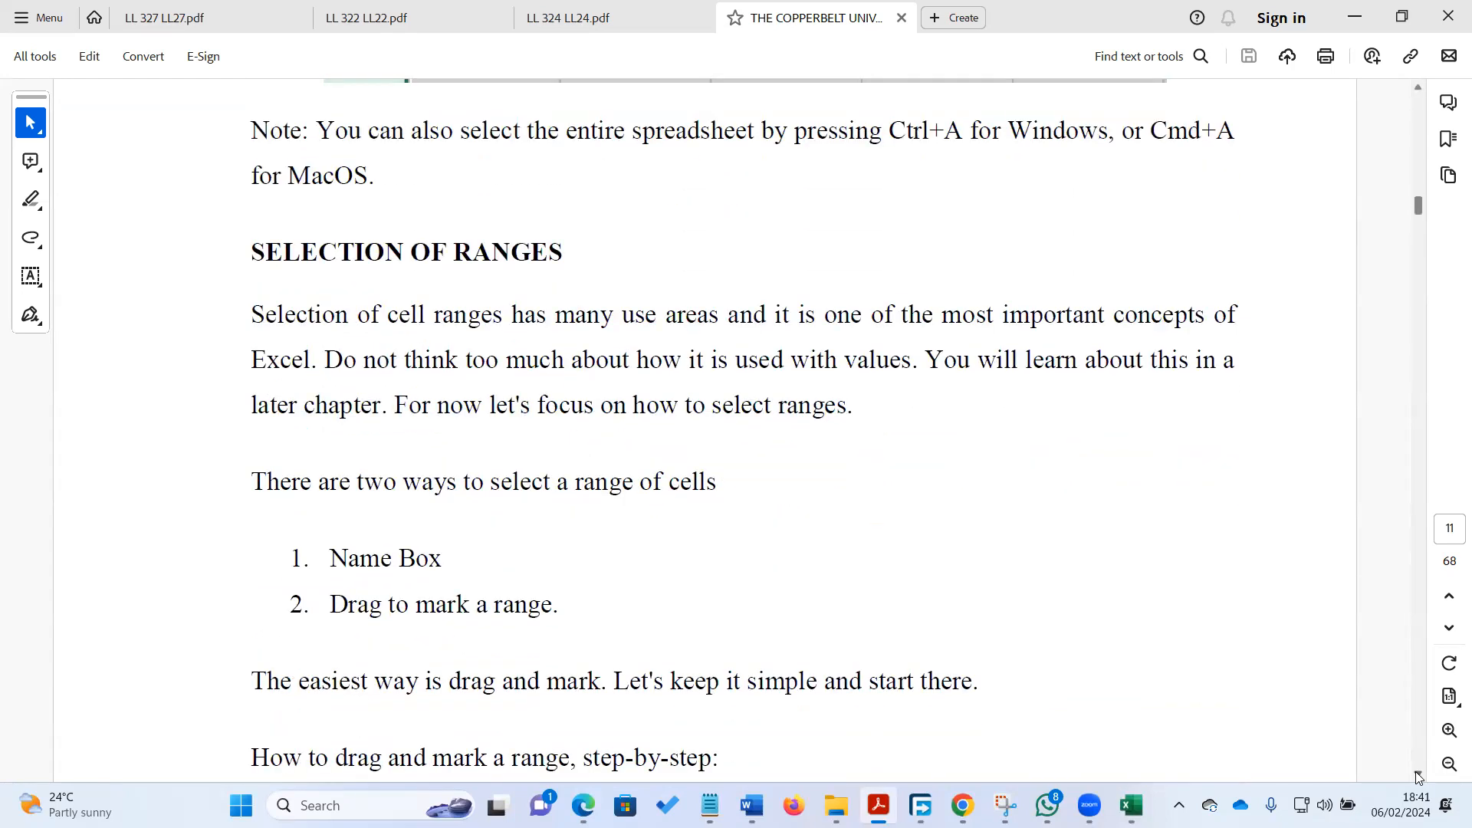
scroll(1418, 777, down, 2)
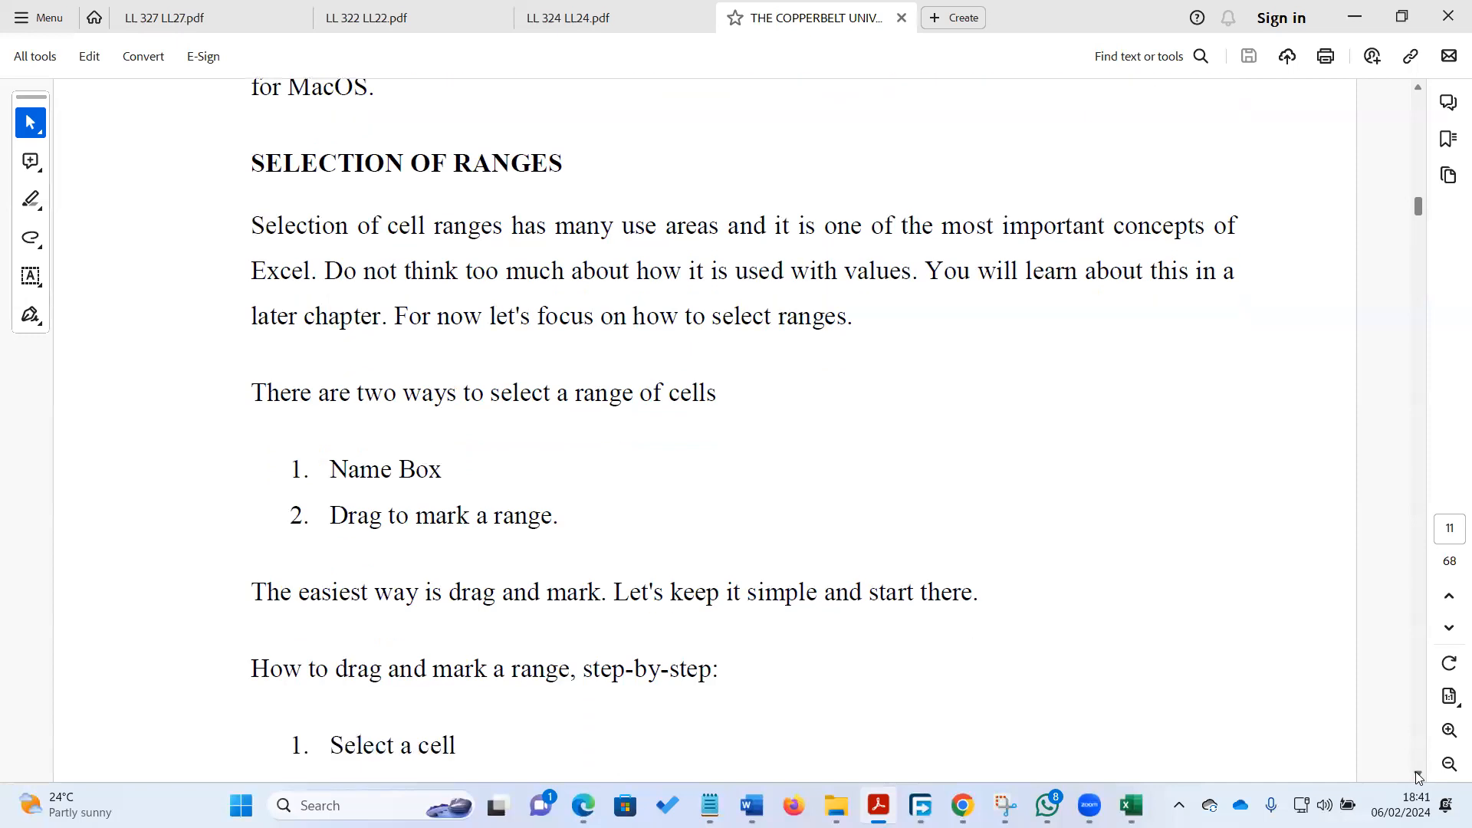
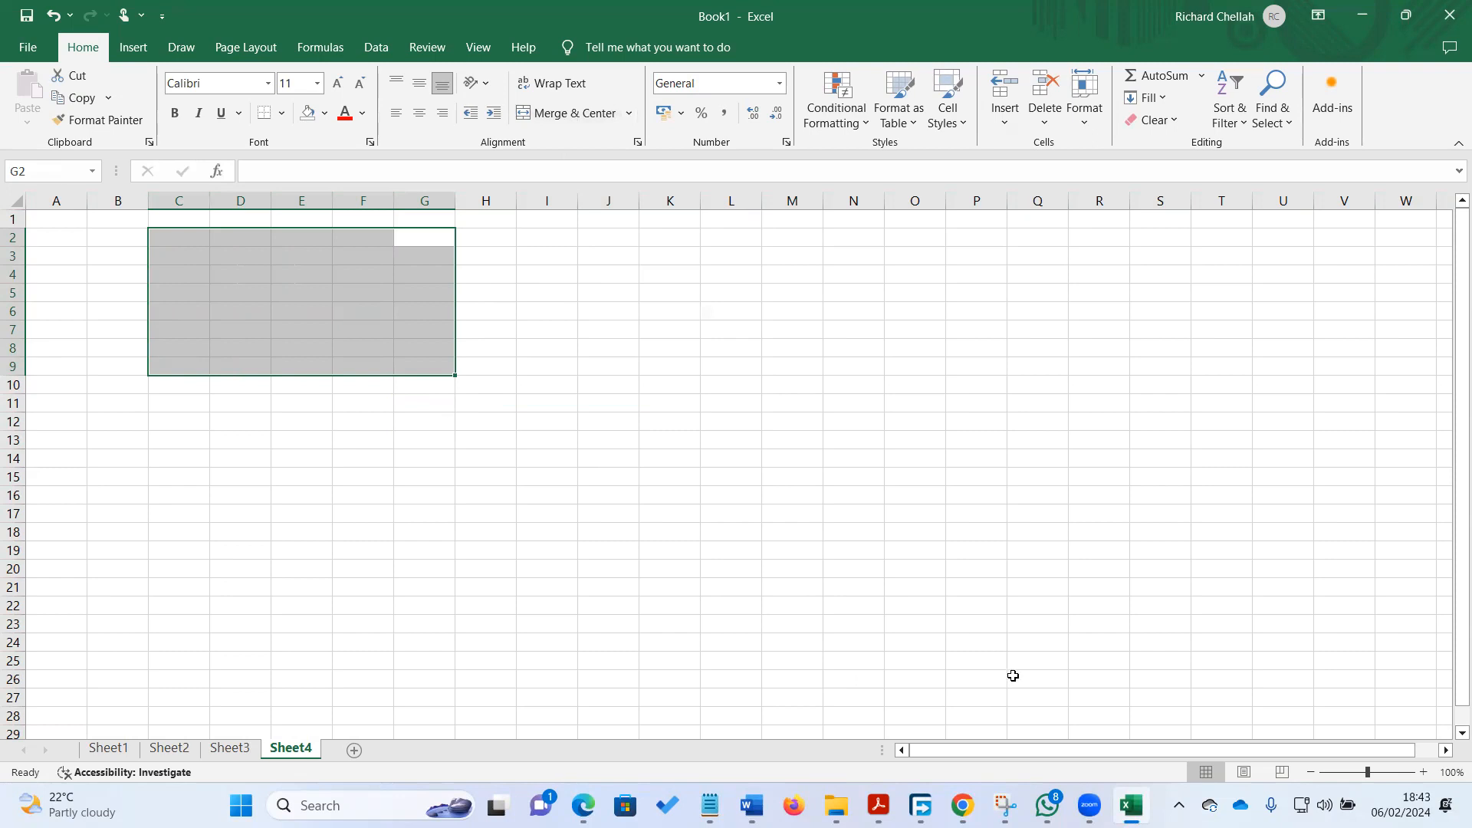
Go back to the manual's Selection of Ranges section, marking the two selection methods and the words "mark a range, step-by-step:"
click(1131, 805)
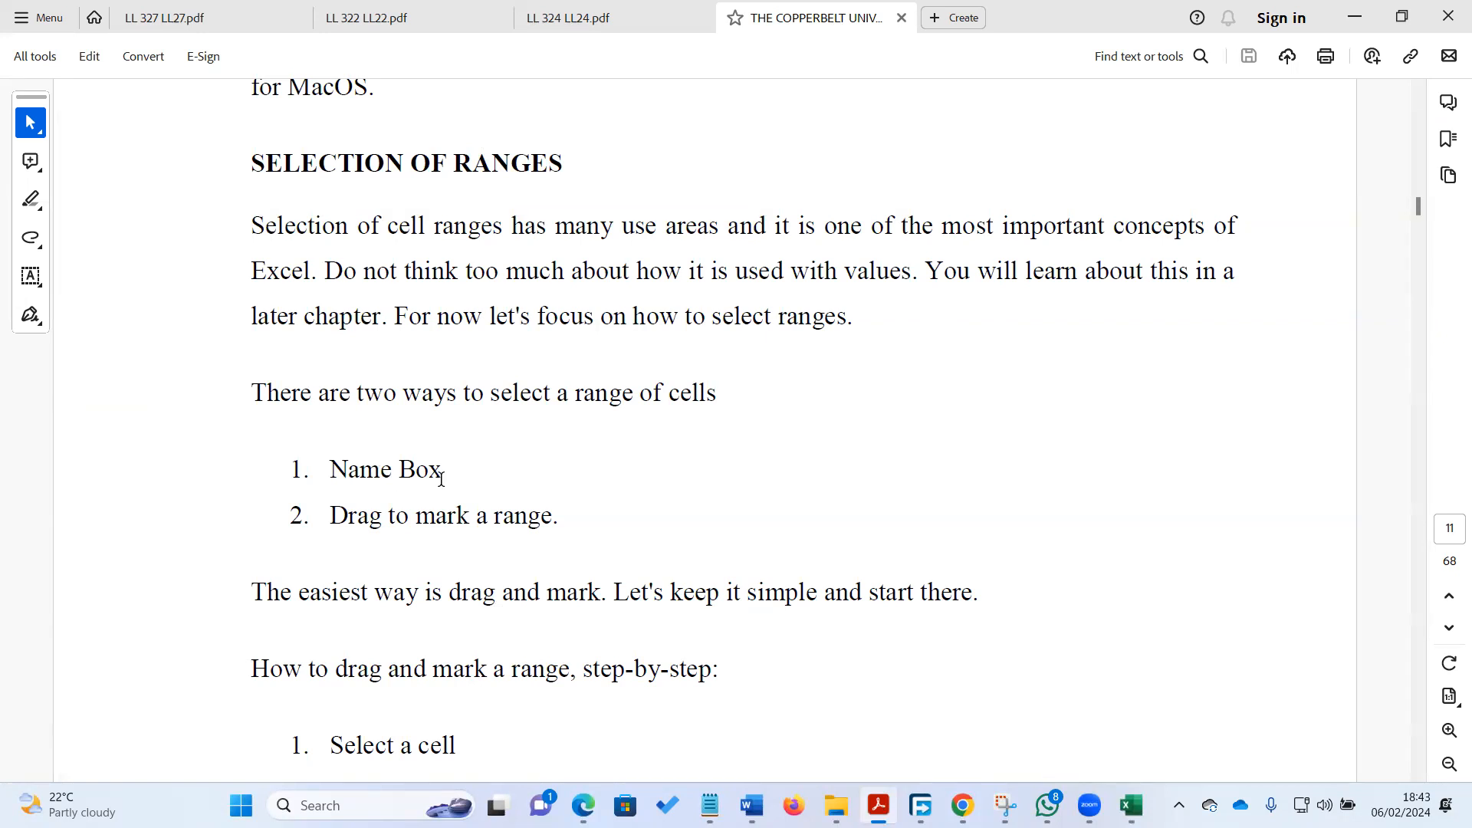
drag(443, 472, 343, 476)
drag(565, 516, 347, 527)
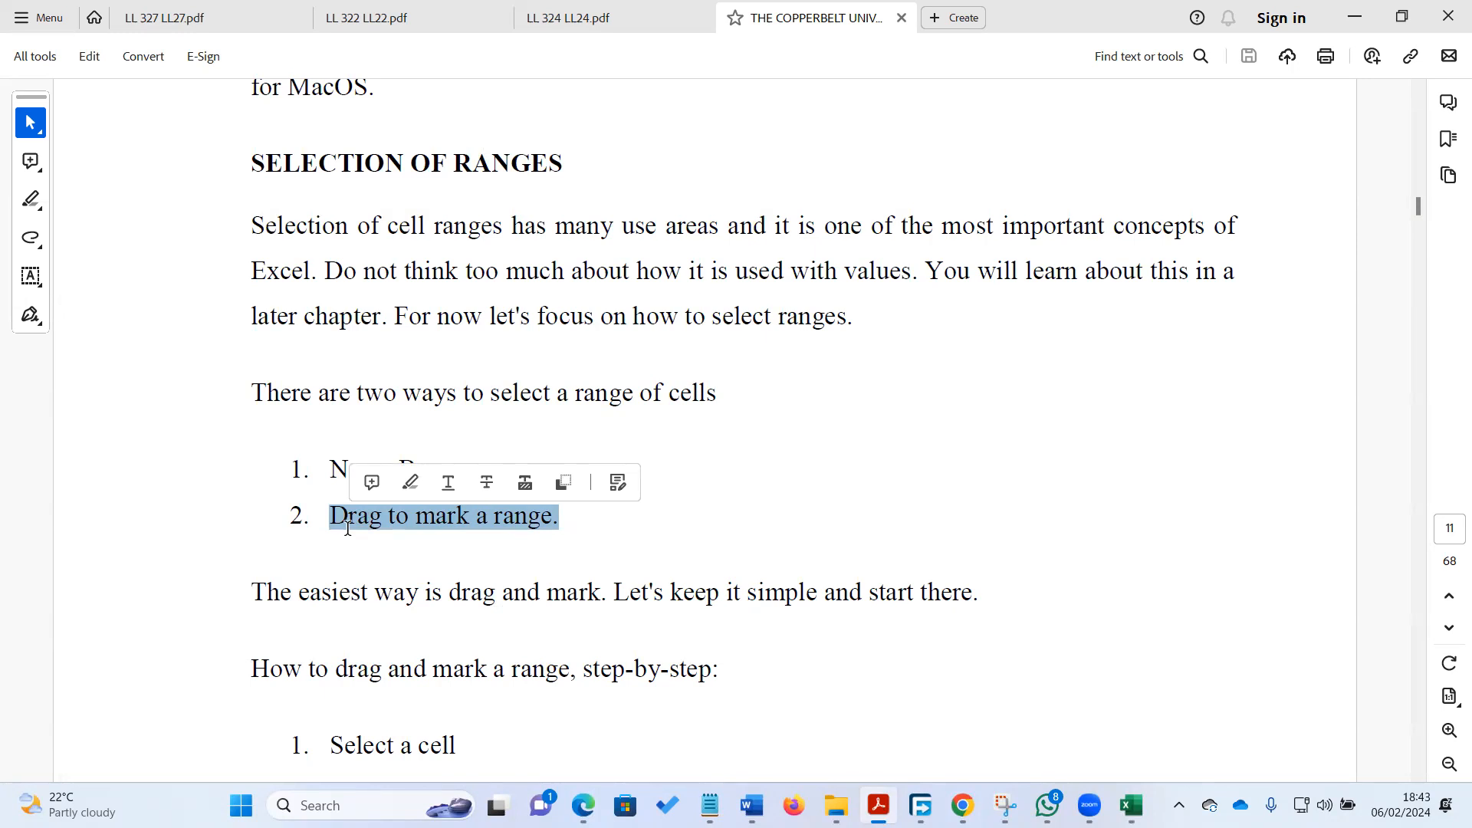
click(1311, 658)
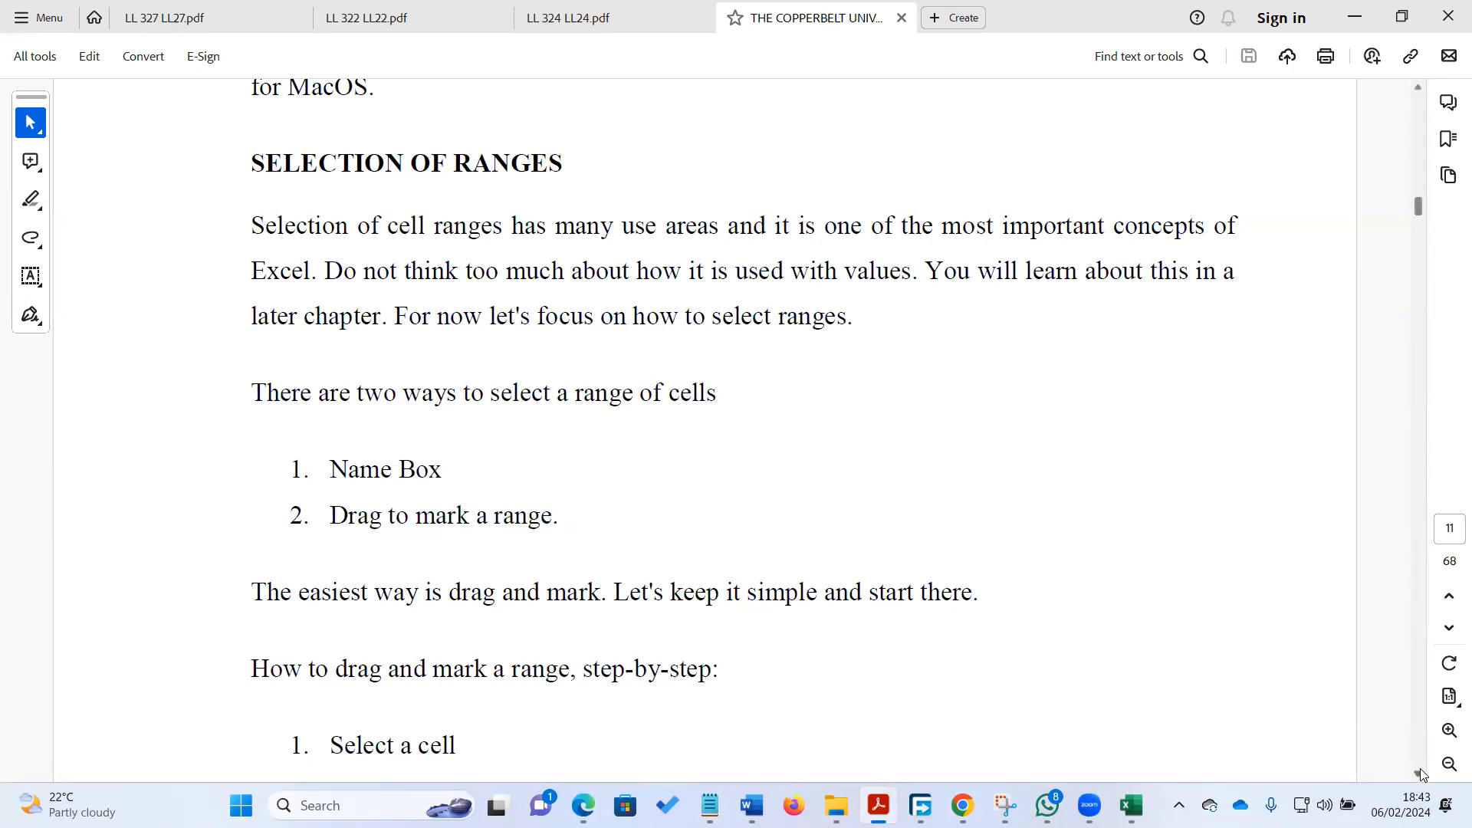
scroll(1420, 773, down, 5)
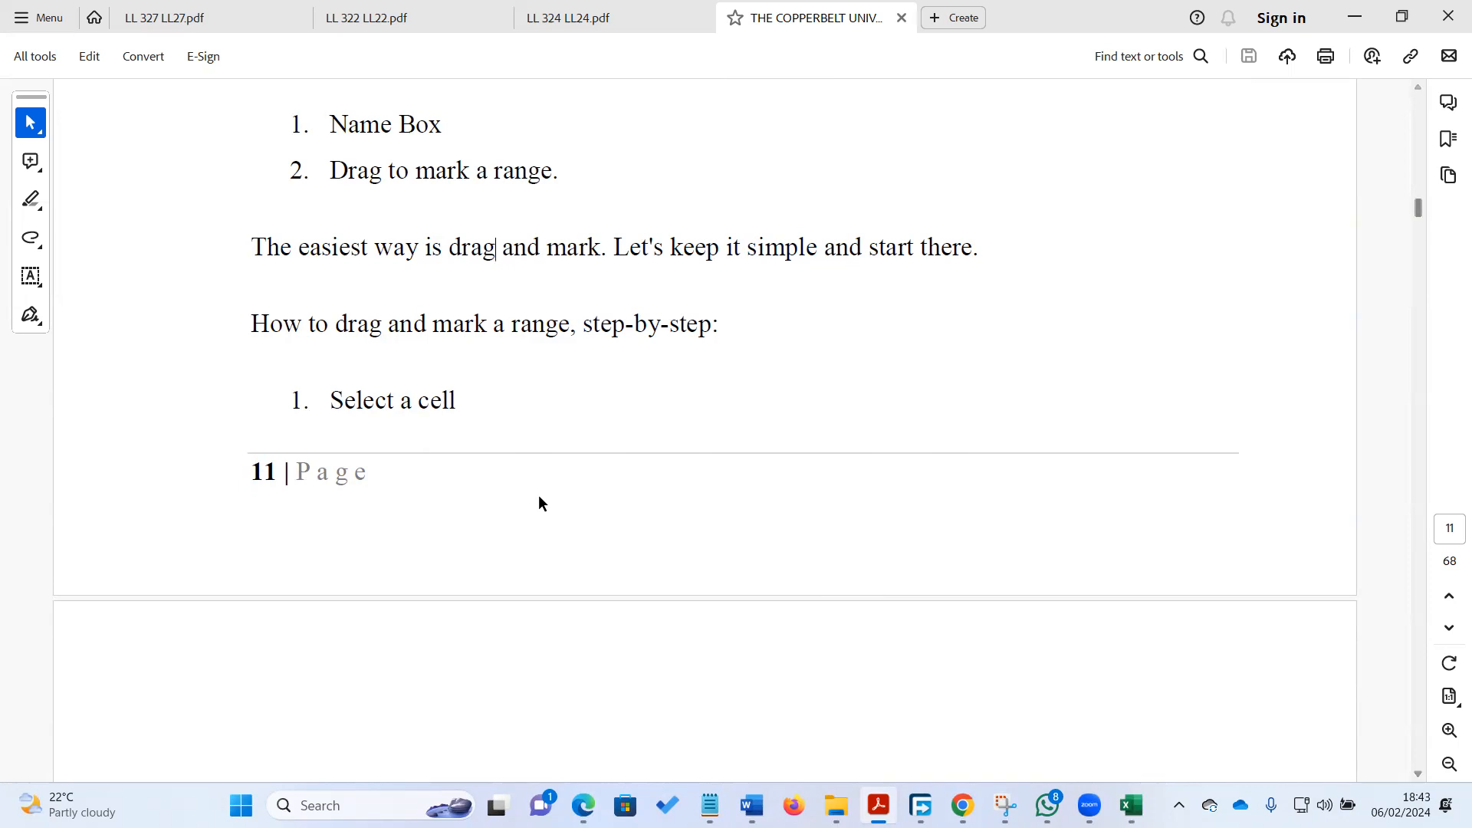
drag(711, 335, 481, 334)
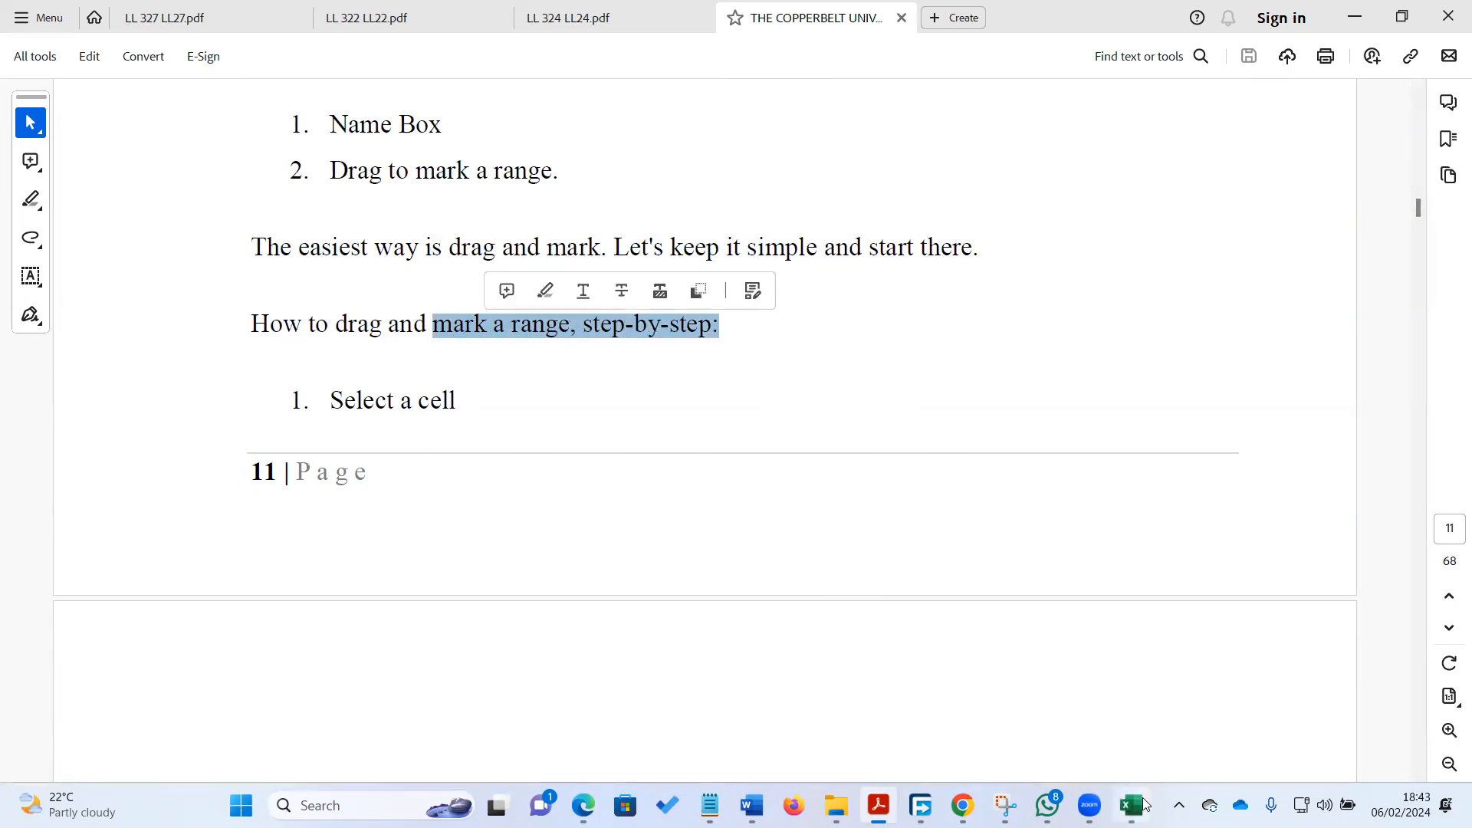
Switch to Excel and select the cell range F6:K14, starting from cell K6
click(1144, 804)
click(669, 313)
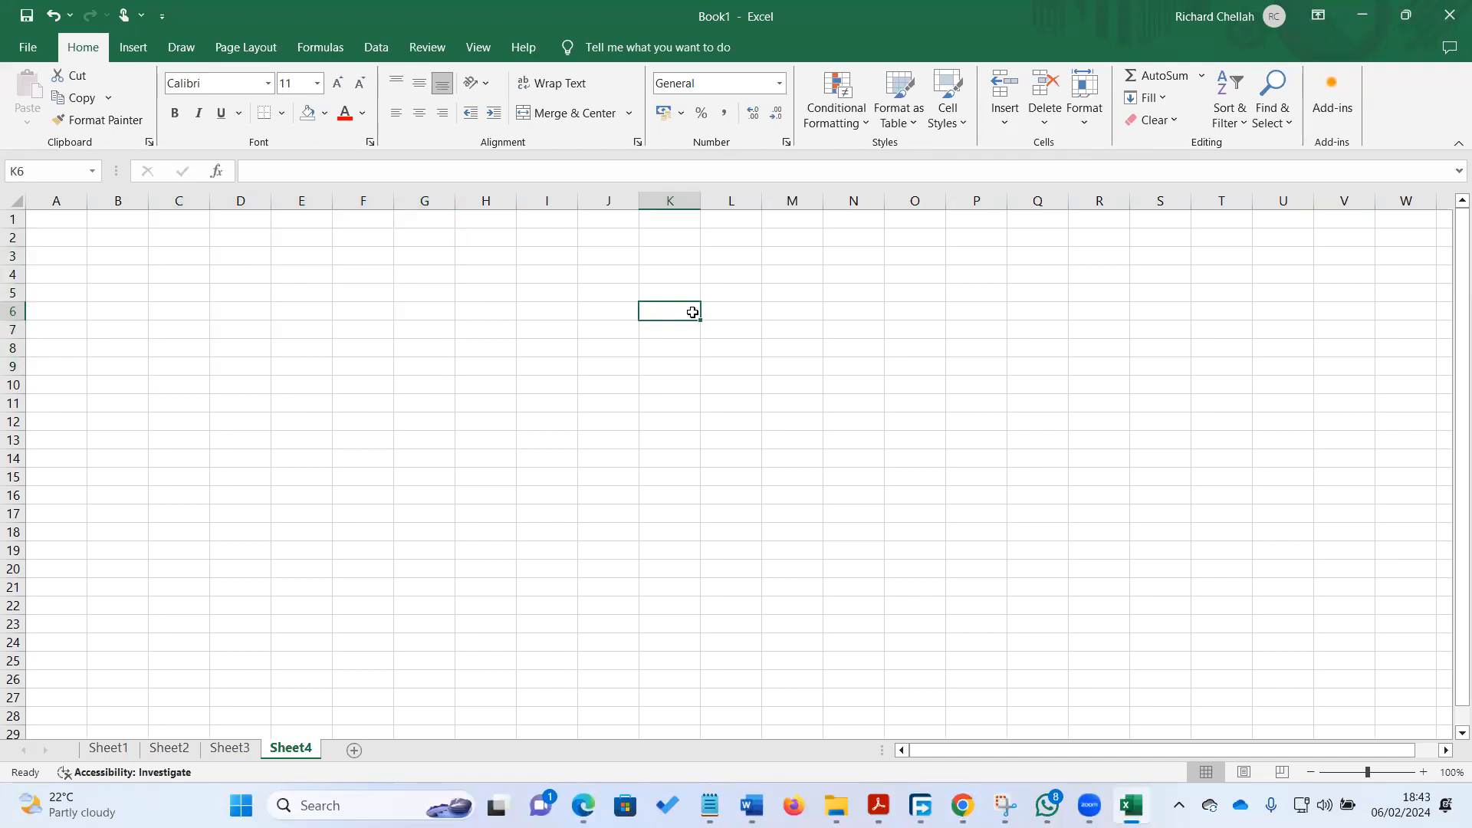
drag(690, 312, 371, 465)
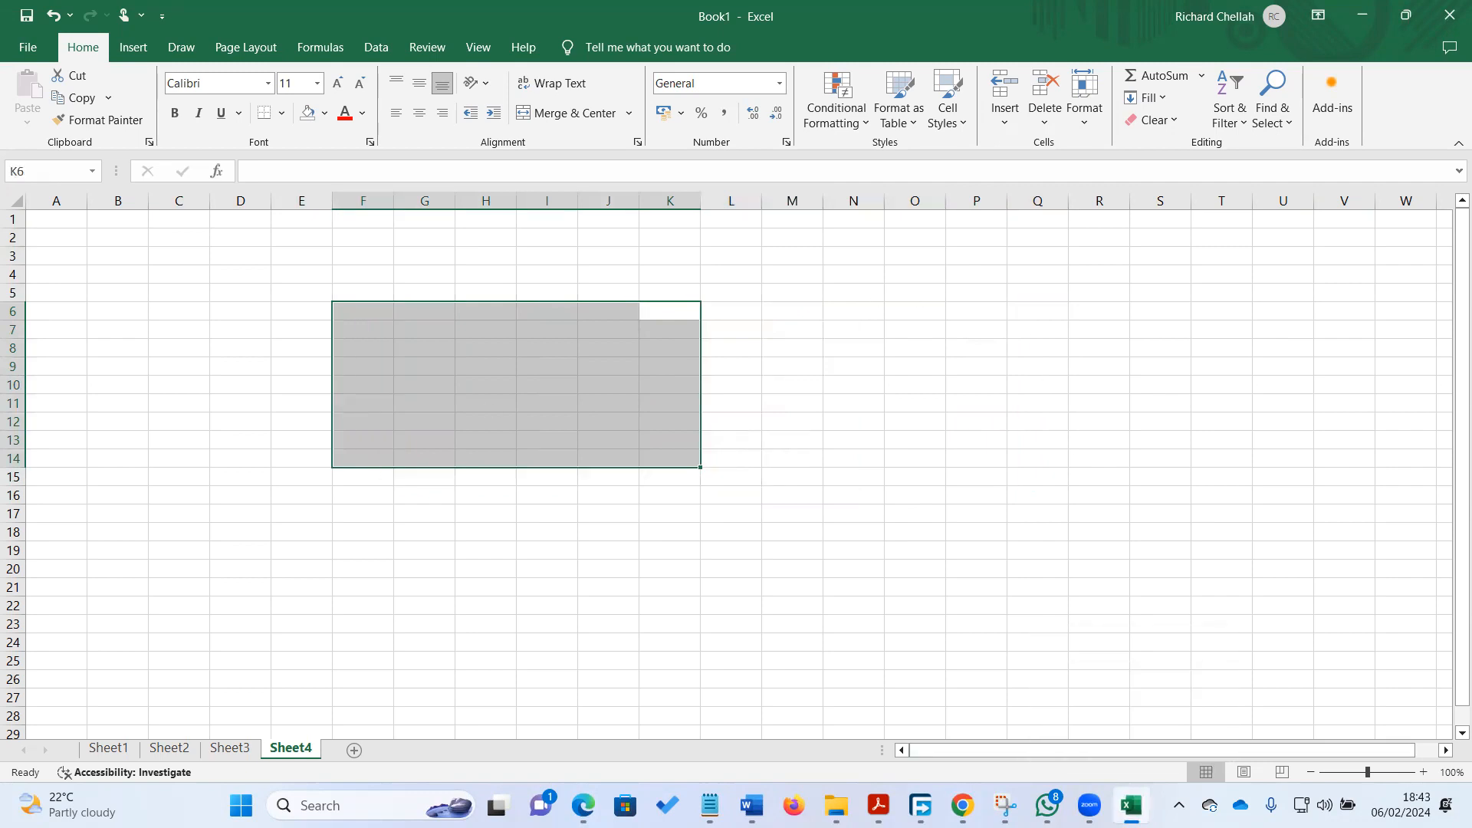
Return to the PDF manual and read the drag-and-mark steps and the instructions for marking the range A1:E10
key(alt+Tab)
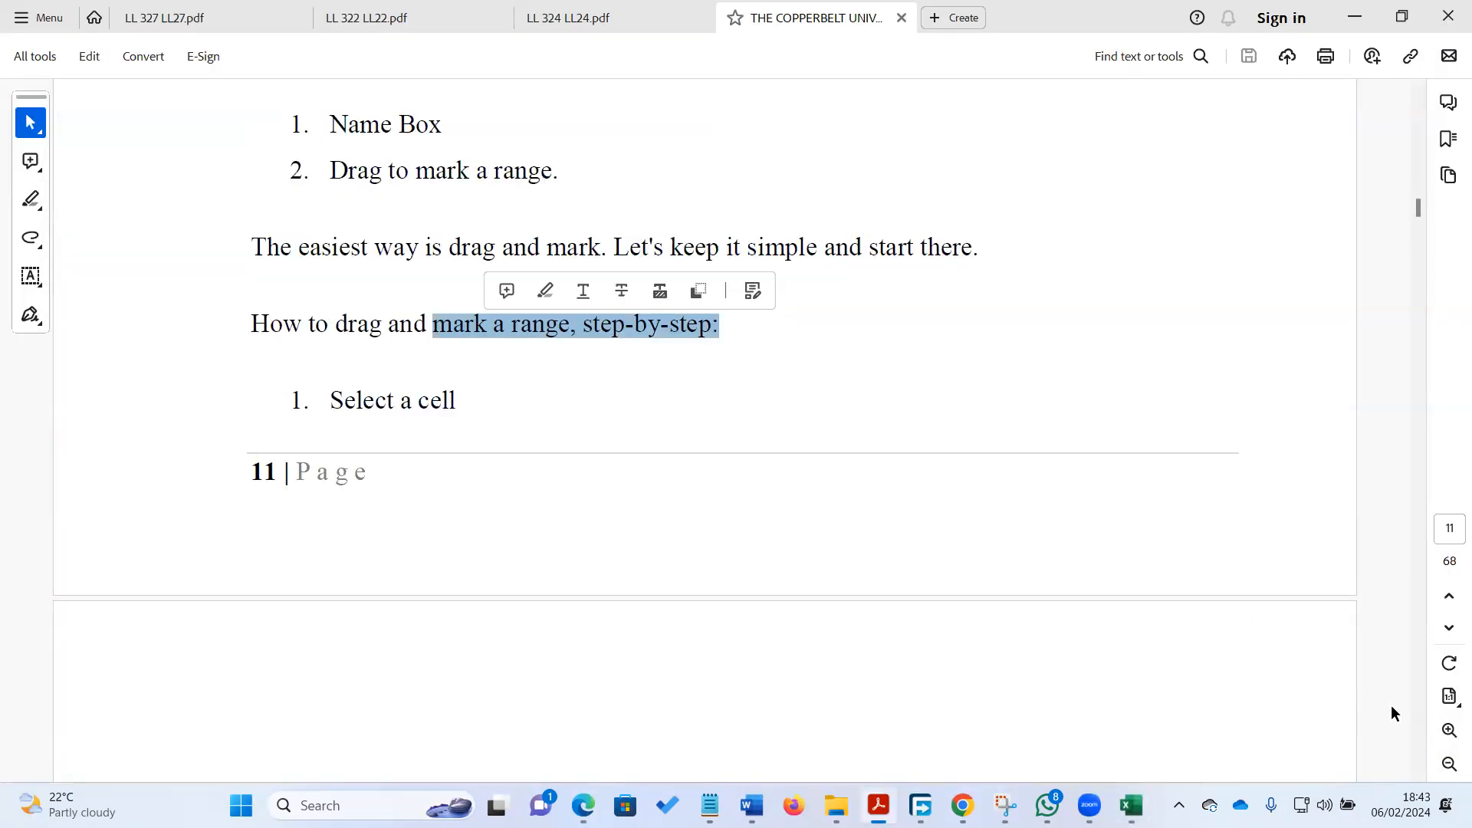
click(1391, 713)
click(1417, 775)
scroll(1417, 775, down, 5)
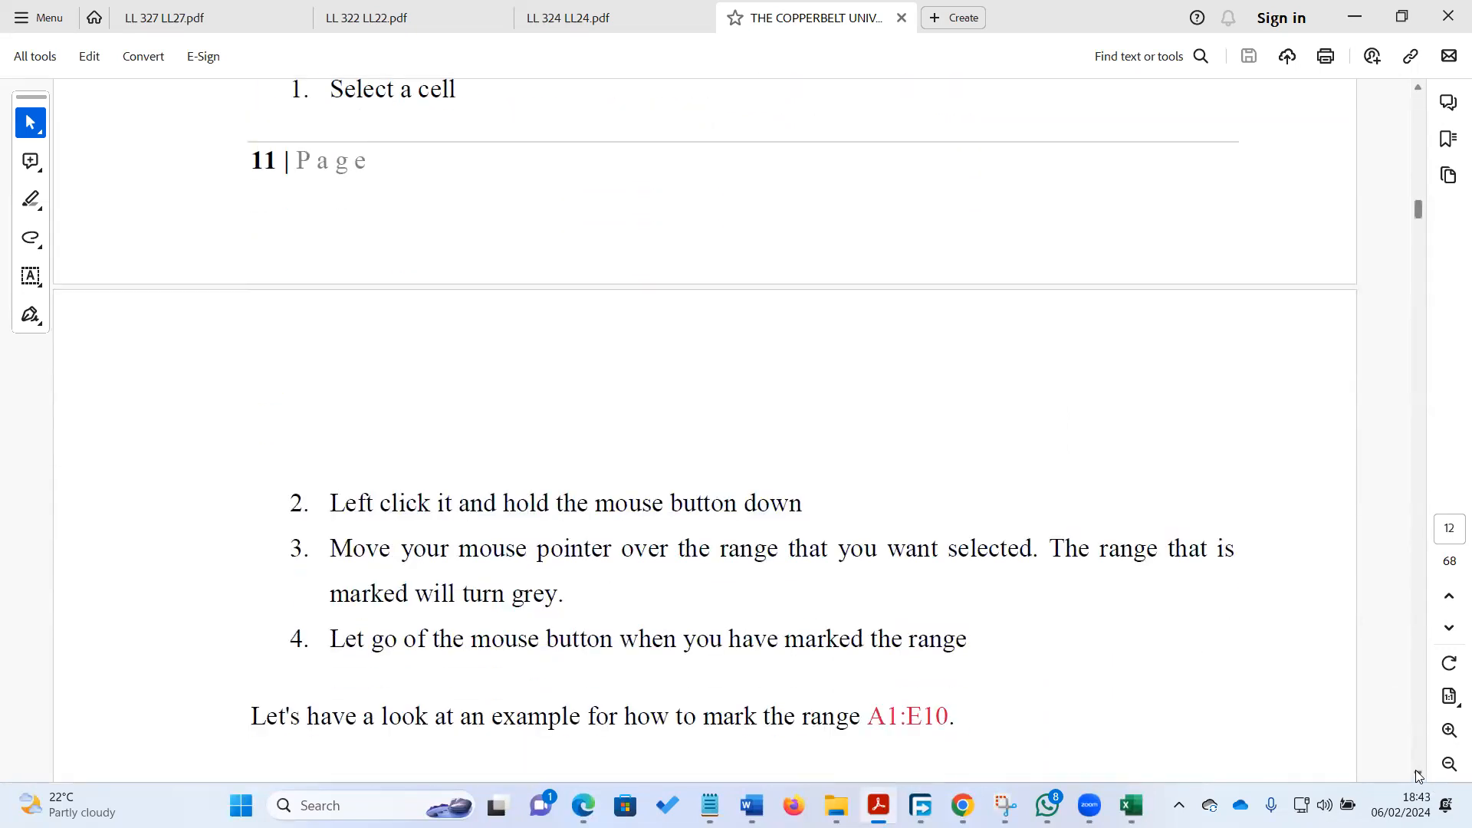
scroll(1417, 776, down, 4)
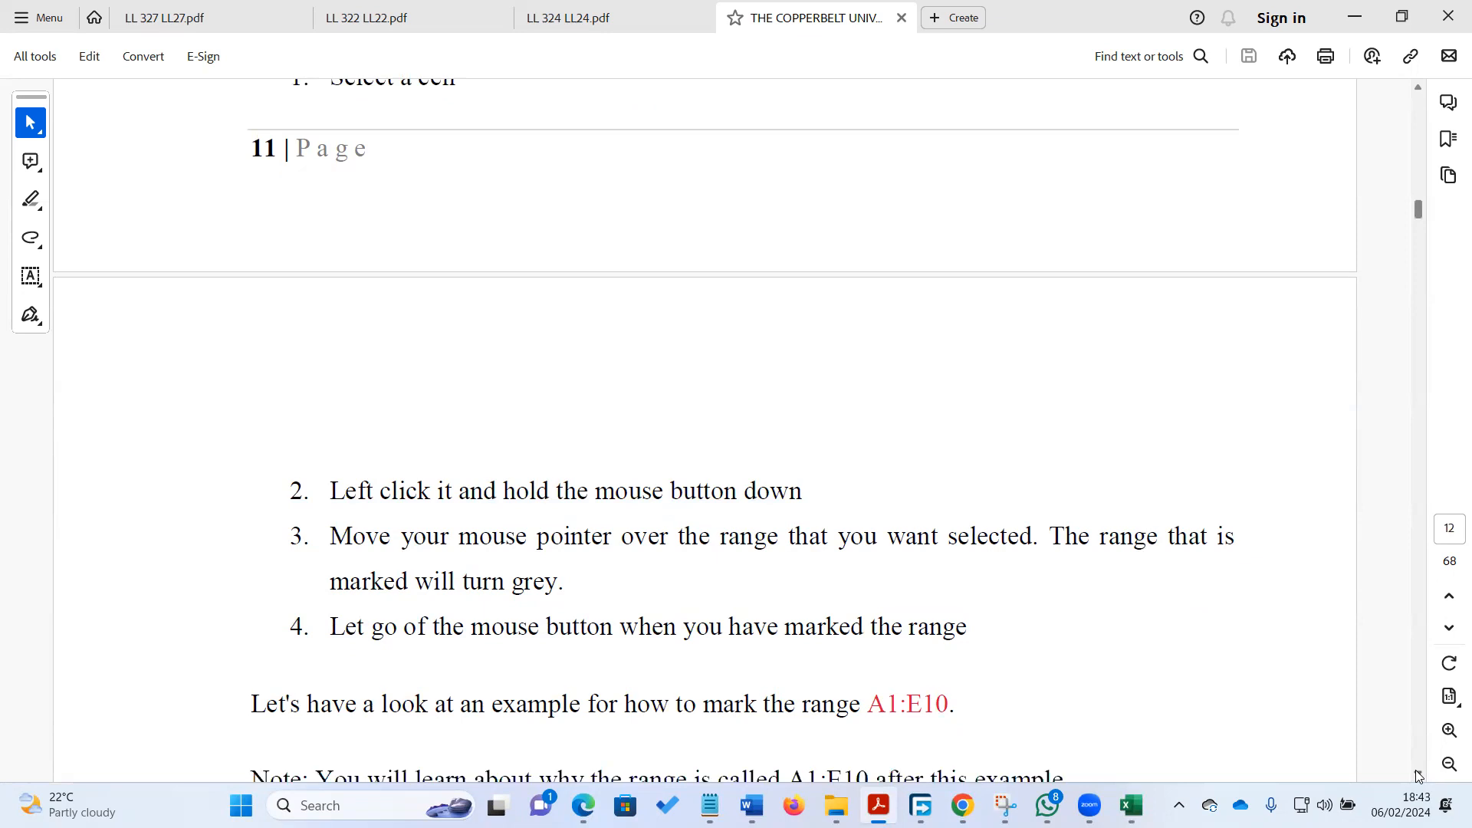
scroll(1417, 776, down, 3)
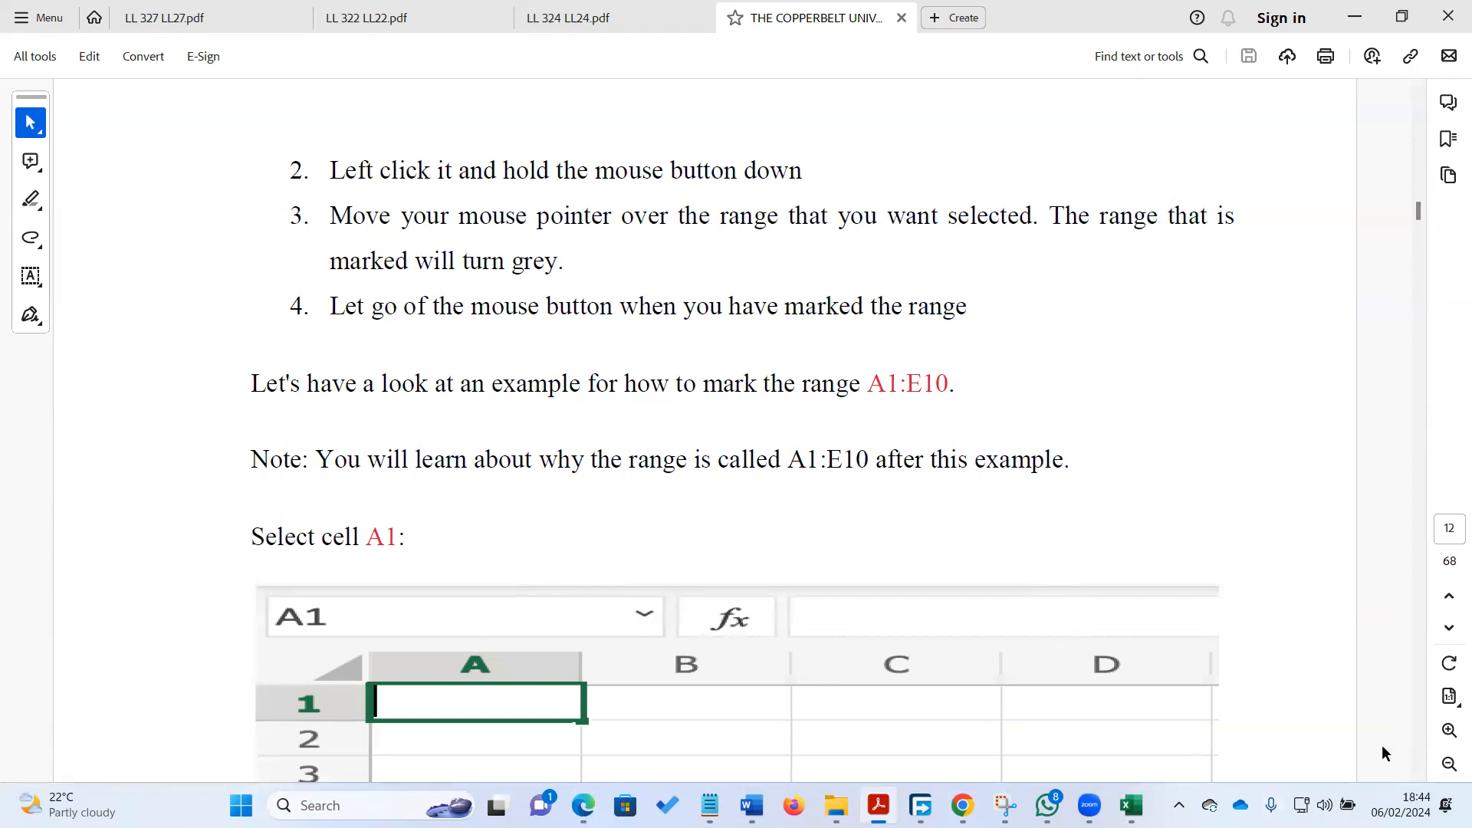
scroll(1381, 744, down, 3)
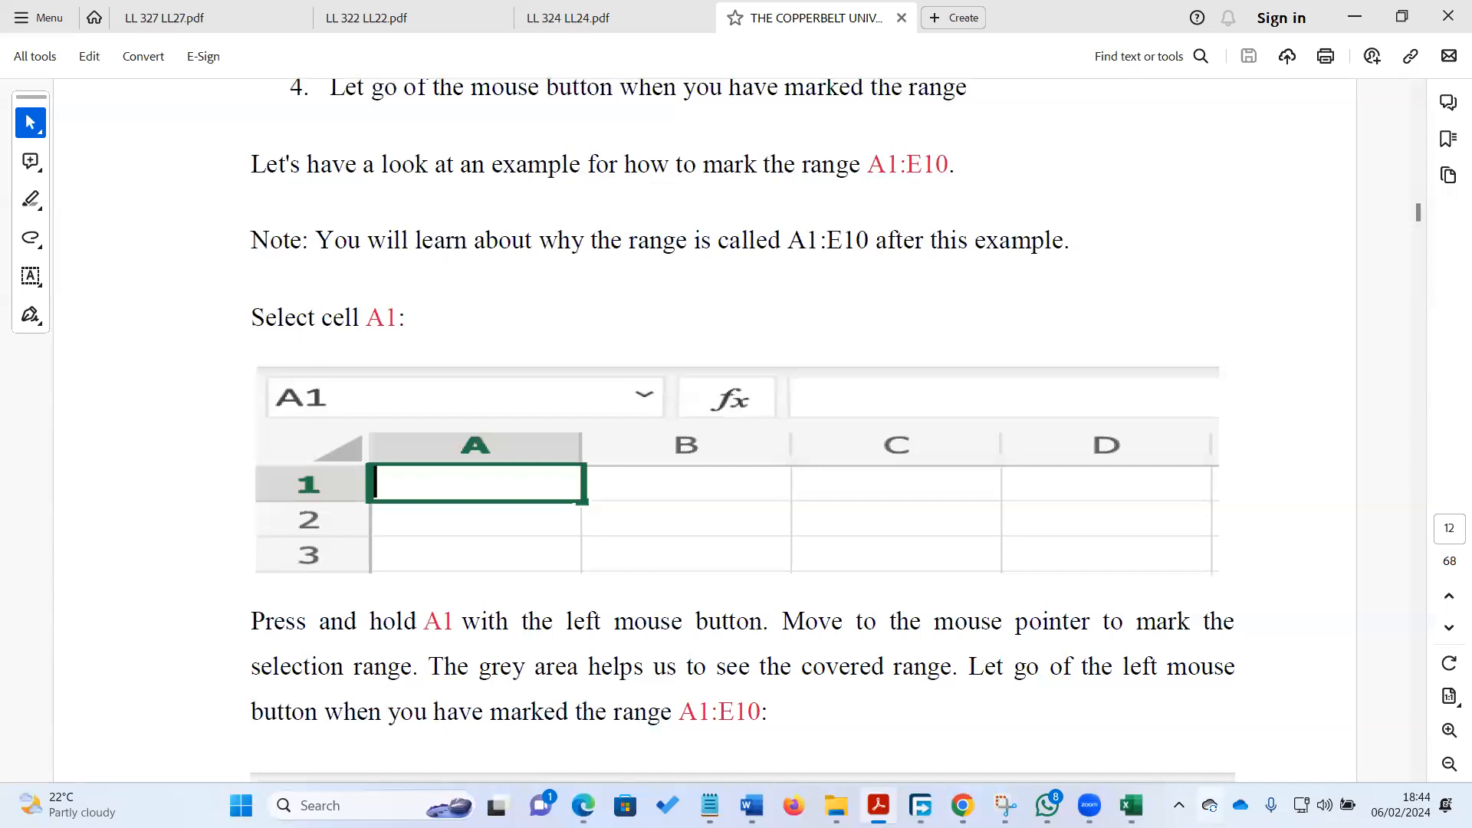
Switch to Excel and select the cells A1 to A10 in column A, starting from A1
click(1131, 805)
click(68, 225)
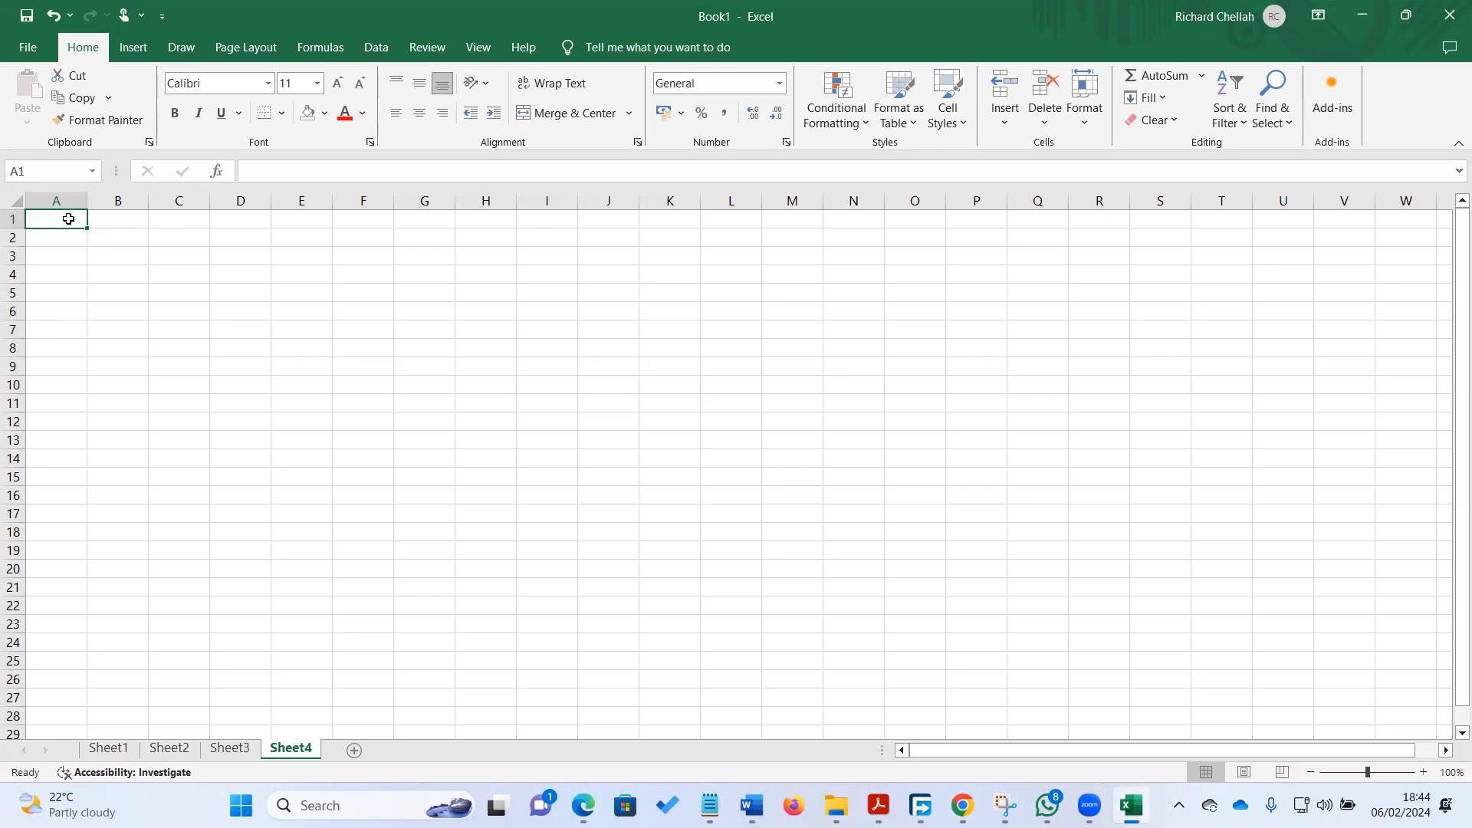
drag(68, 219, 76, 383)
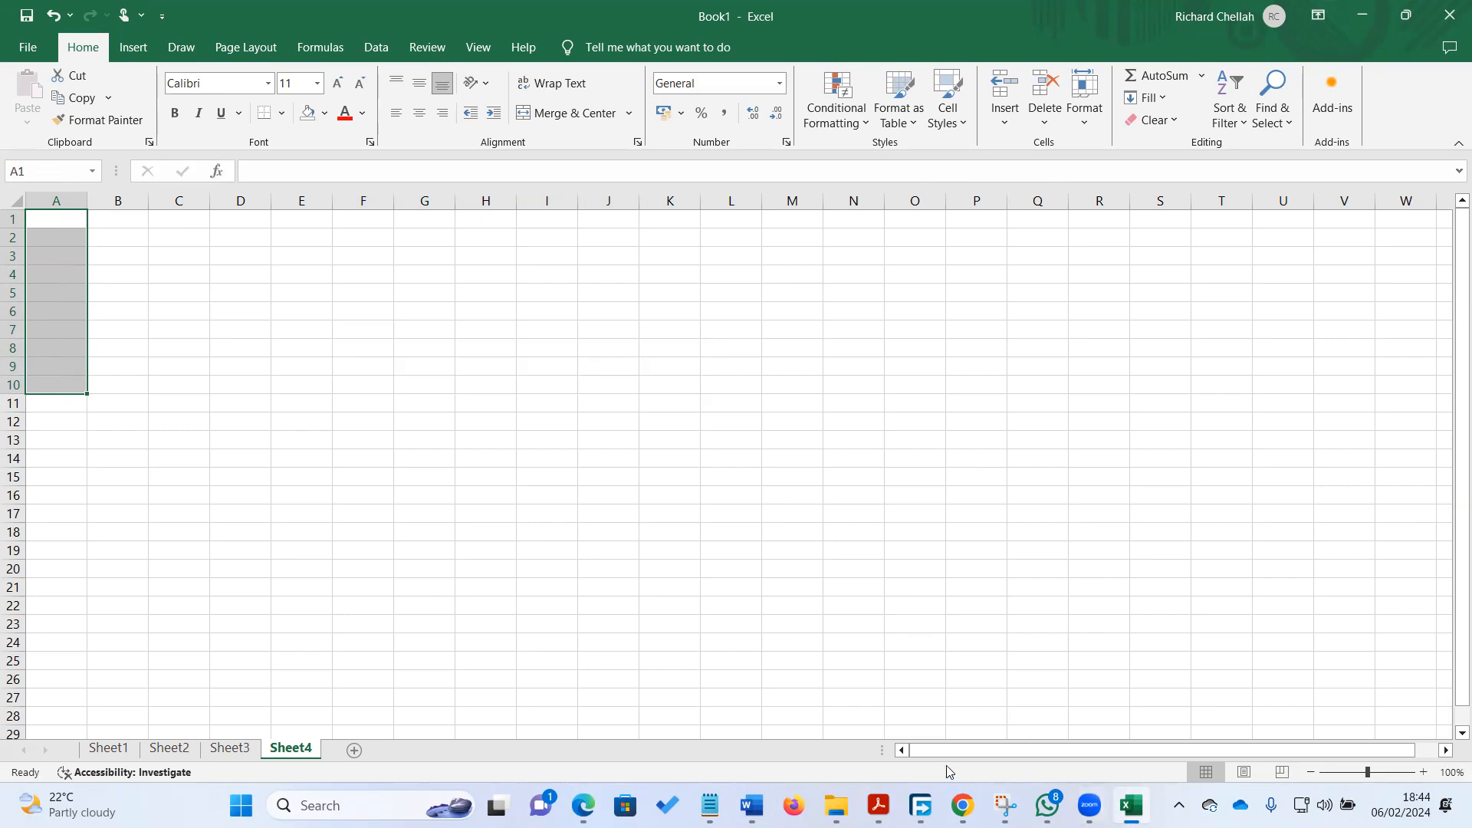
Return to the PDF manual and examine the picture of the marked range A1:E10
click(1132, 805)
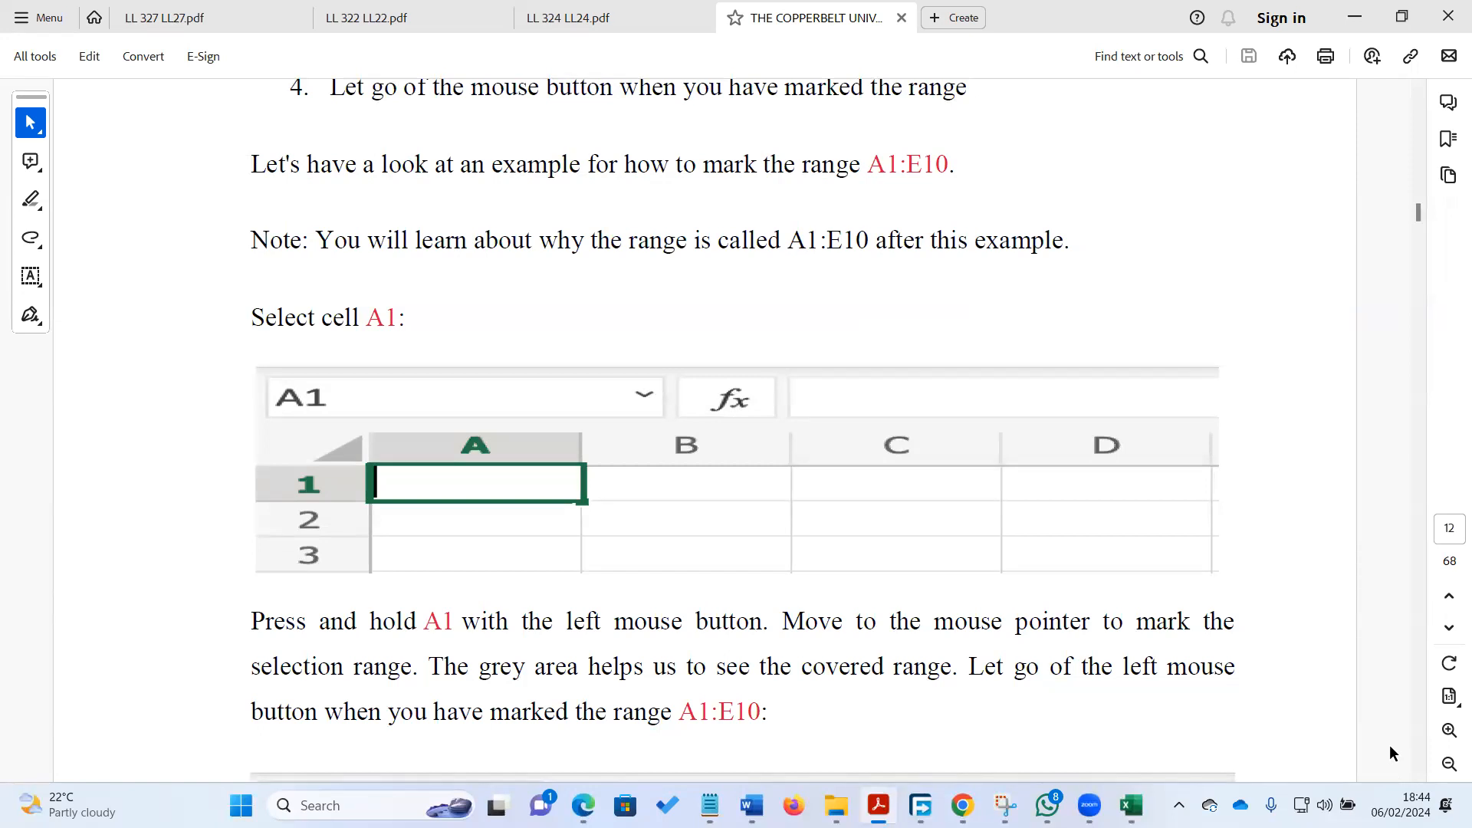
click(1418, 776)
click(1418, 776)
click(1419, 776)
click(1418, 776)
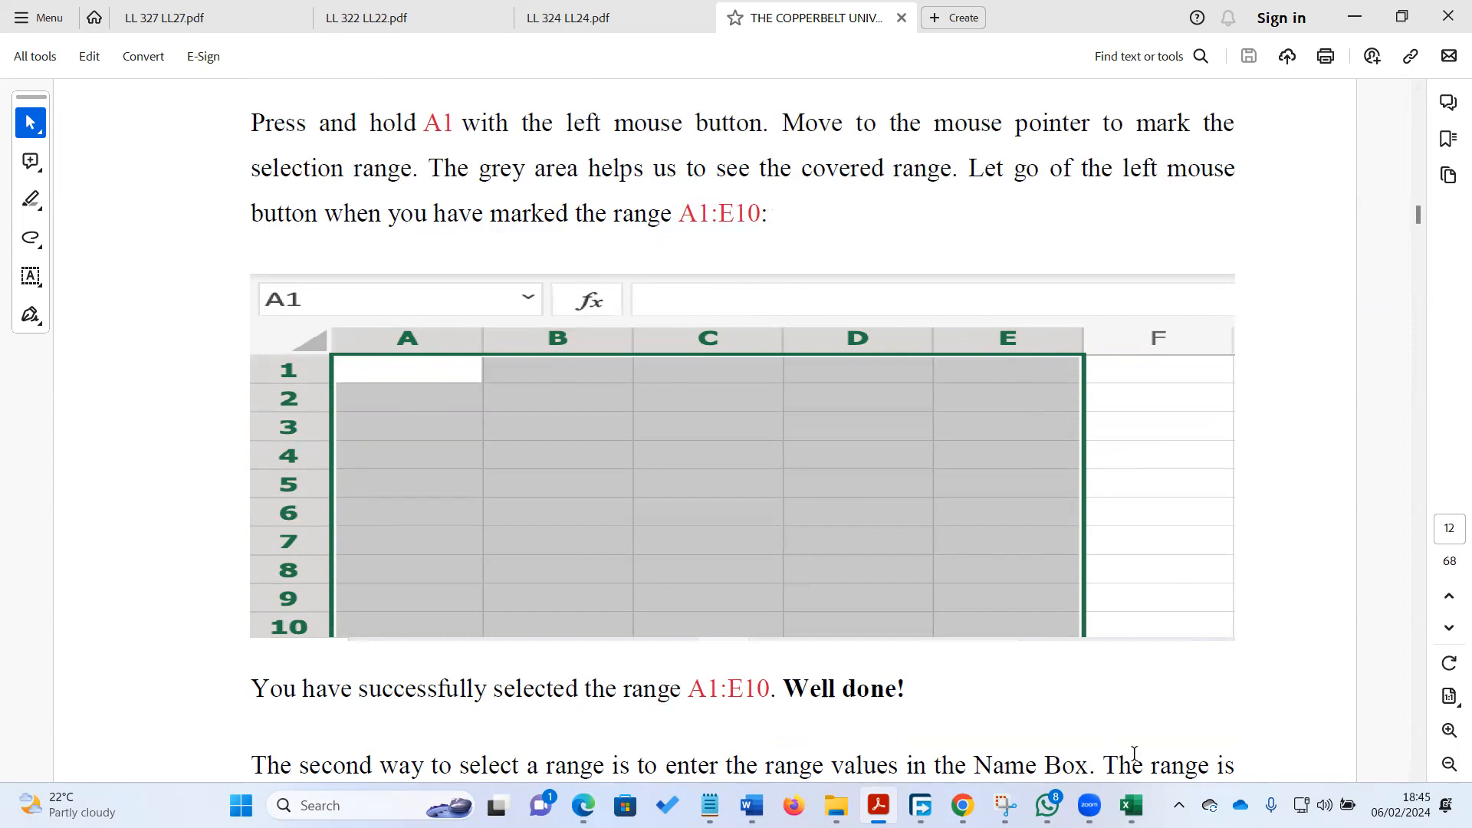
Switch to Excel and select the range A1:E10, starting from cell A1
click(1130, 805)
click(65, 217)
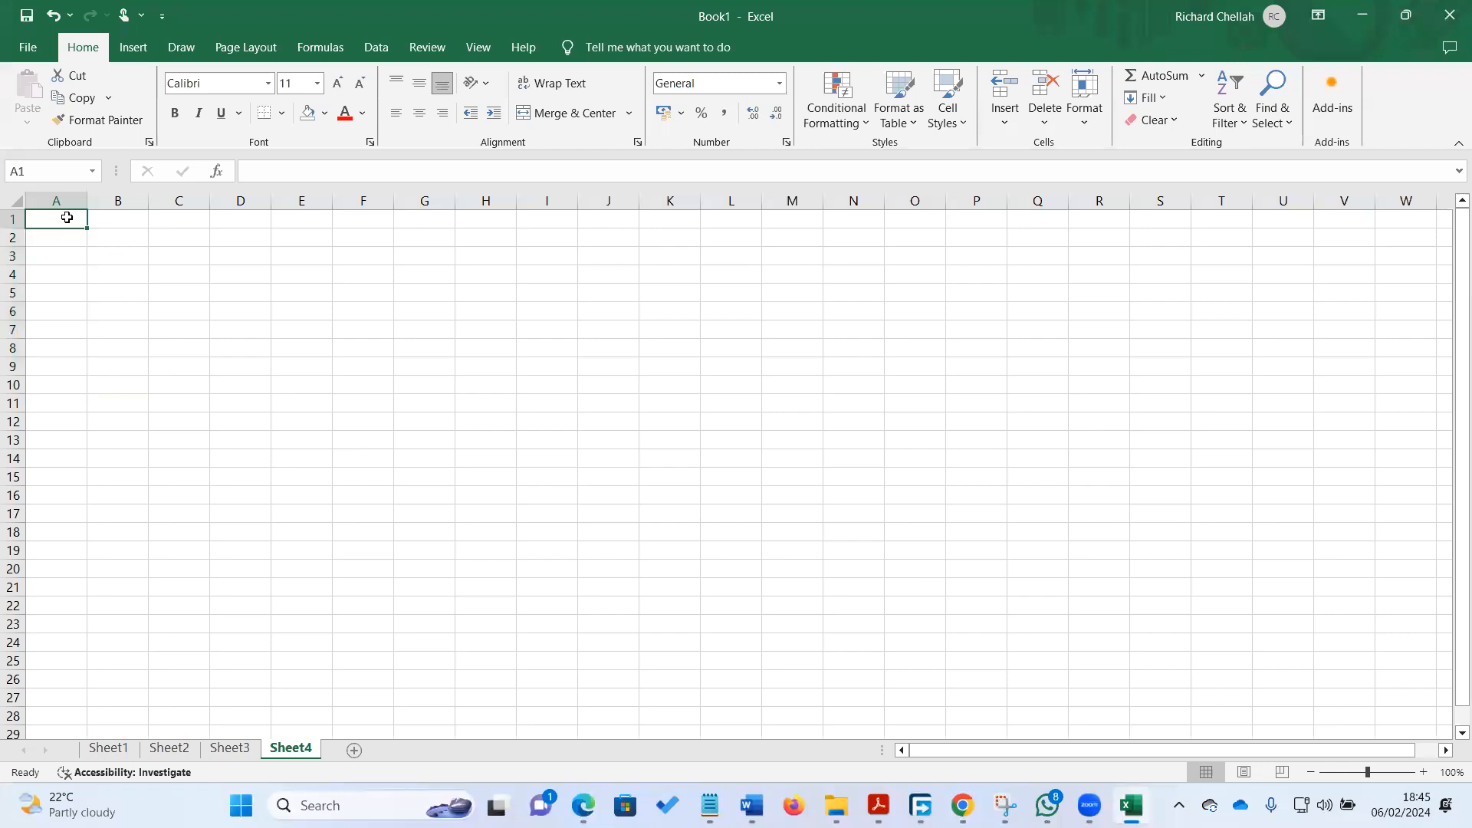
drag(65, 218, 304, 389)
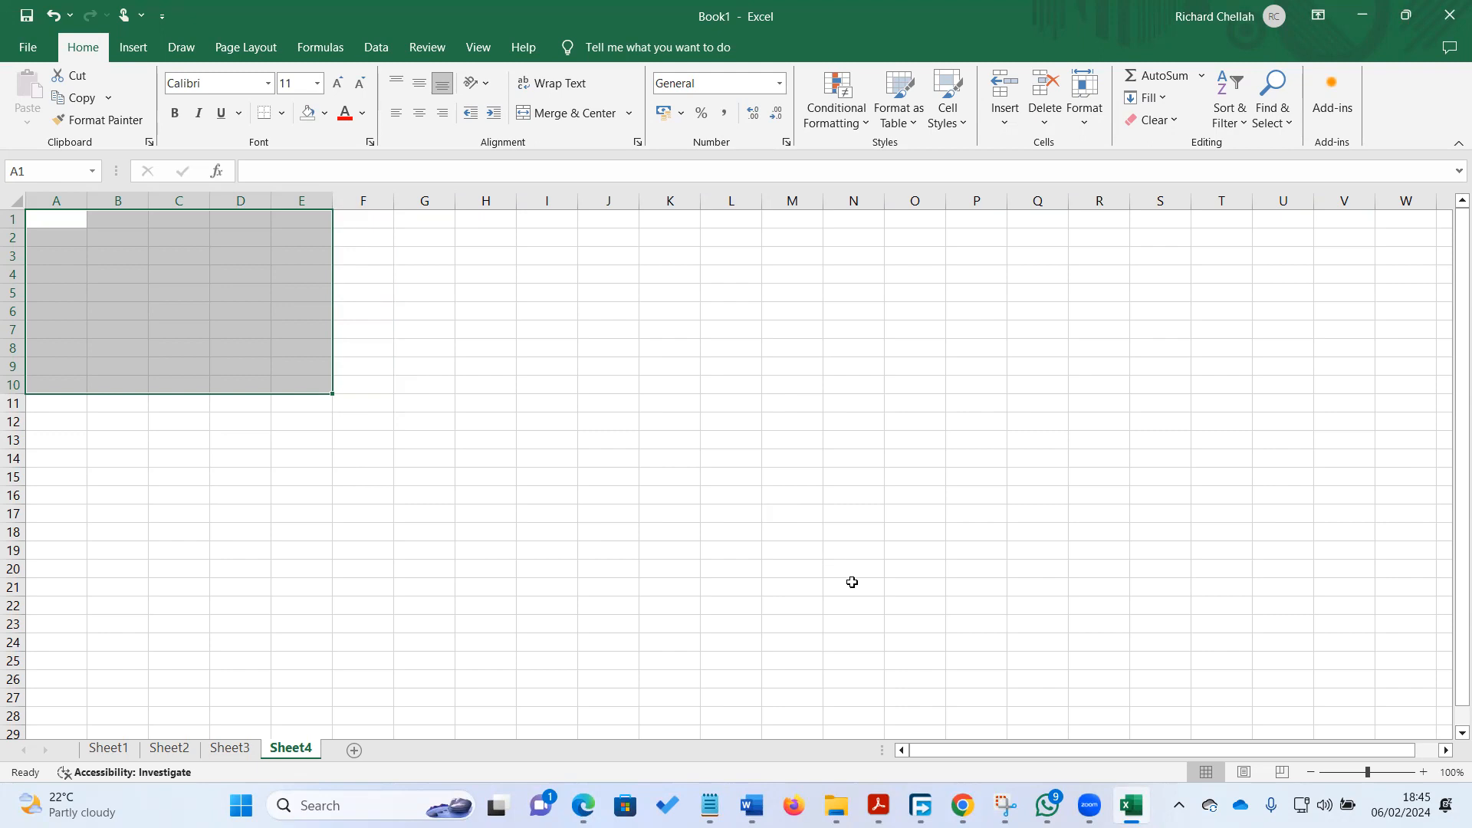
Return to the PDF manual and read how to select a range by entering corner cell references in the Name Box
click(1128, 803)
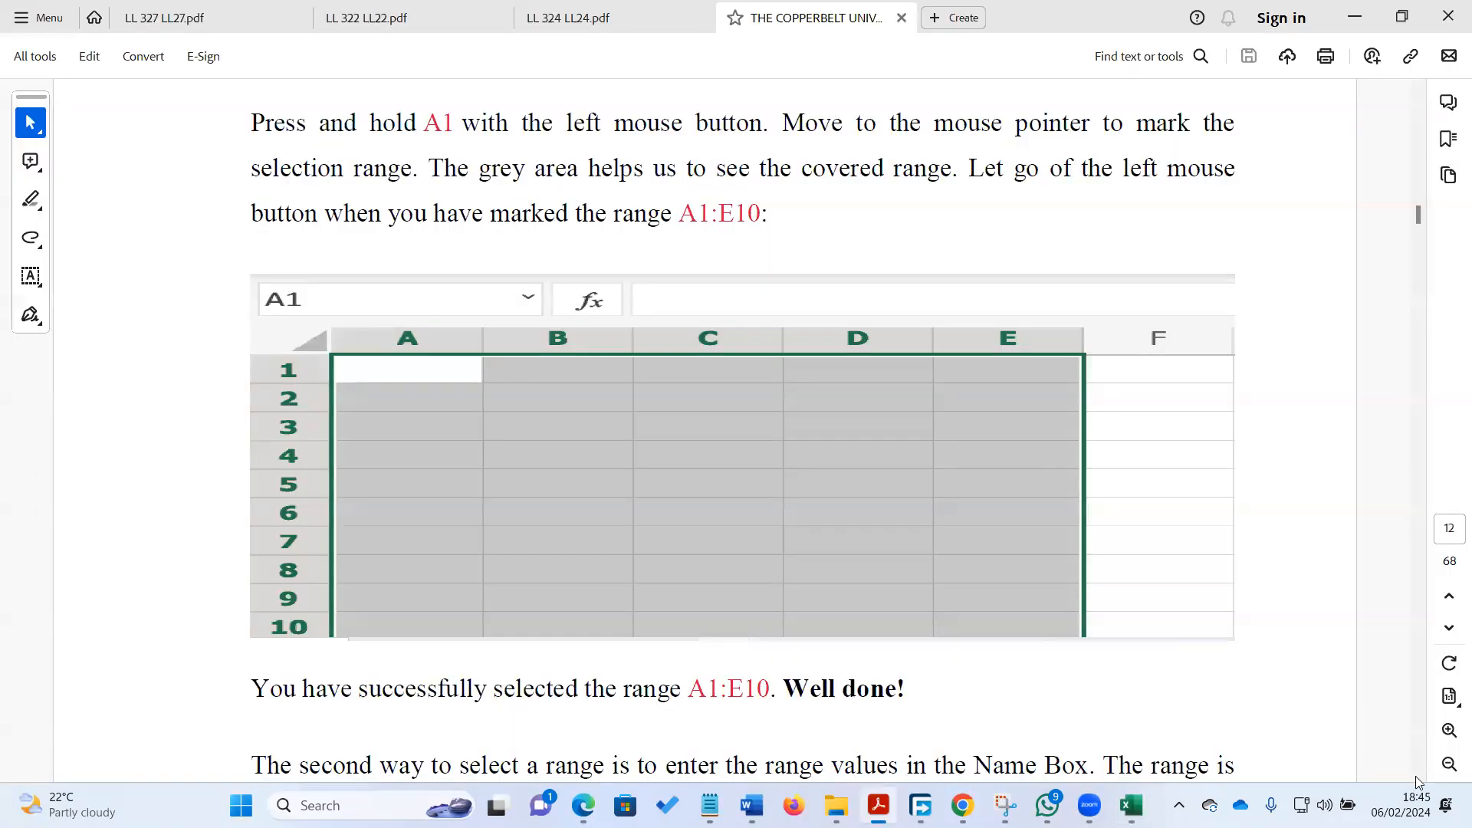
click(1418, 776)
click(1418, 777)
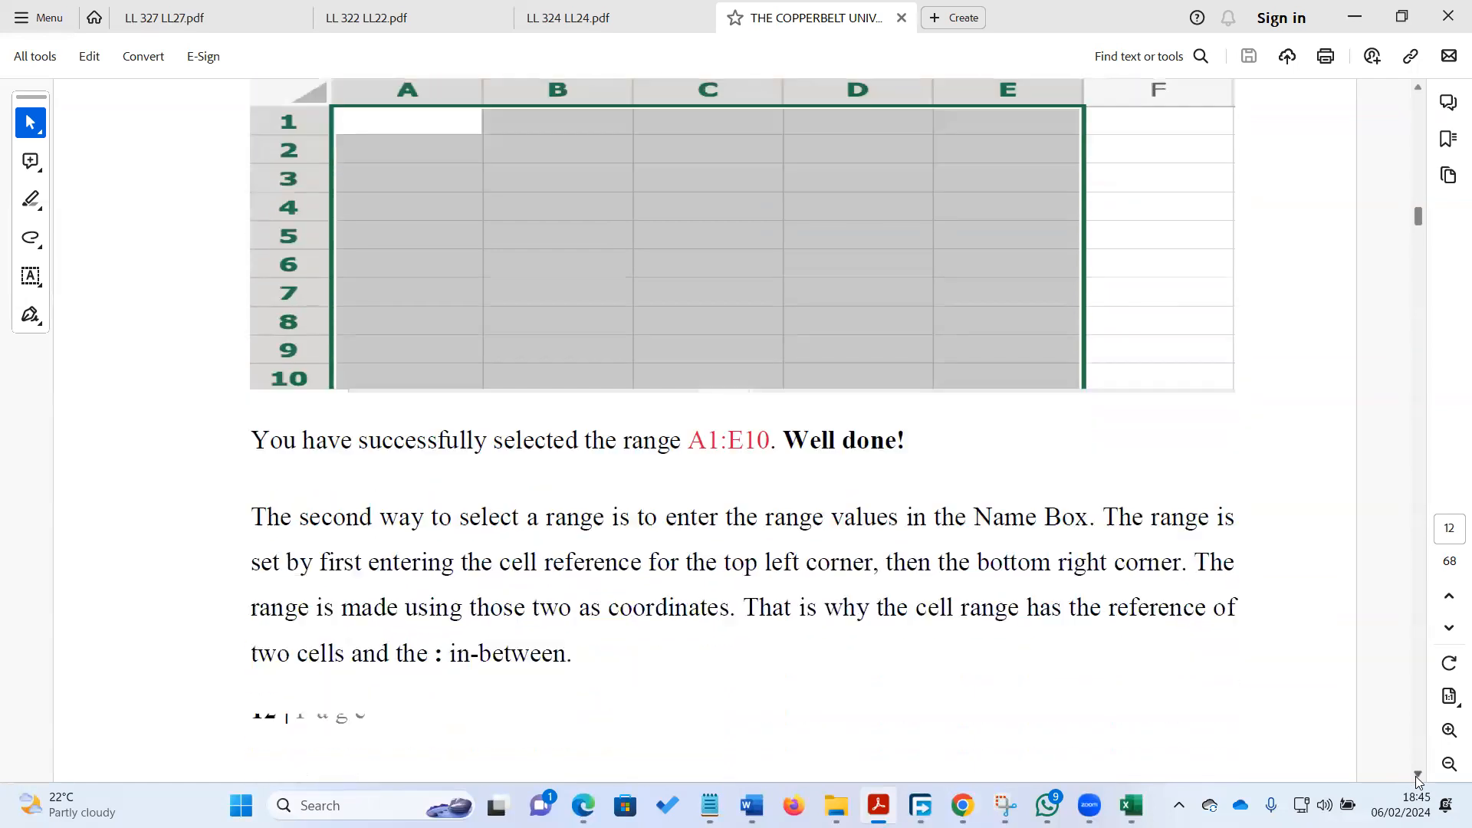
click(1418, 777)
click(1417, 778)
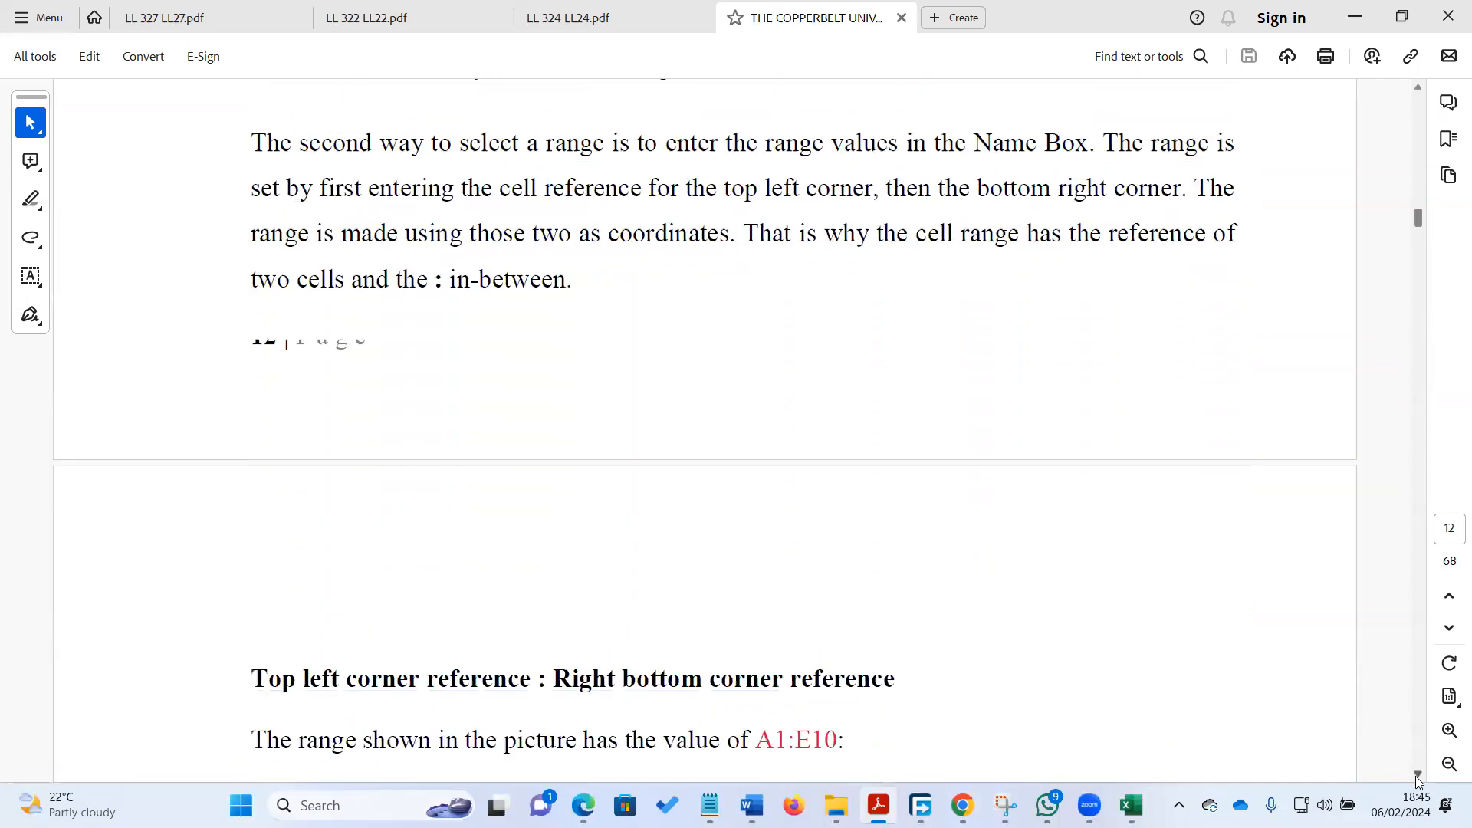
Examine the picture of the range A1:E10 in the manual and read the Excel Fill section on what filling is used for
click(1417, 778)
click(1417, 778)
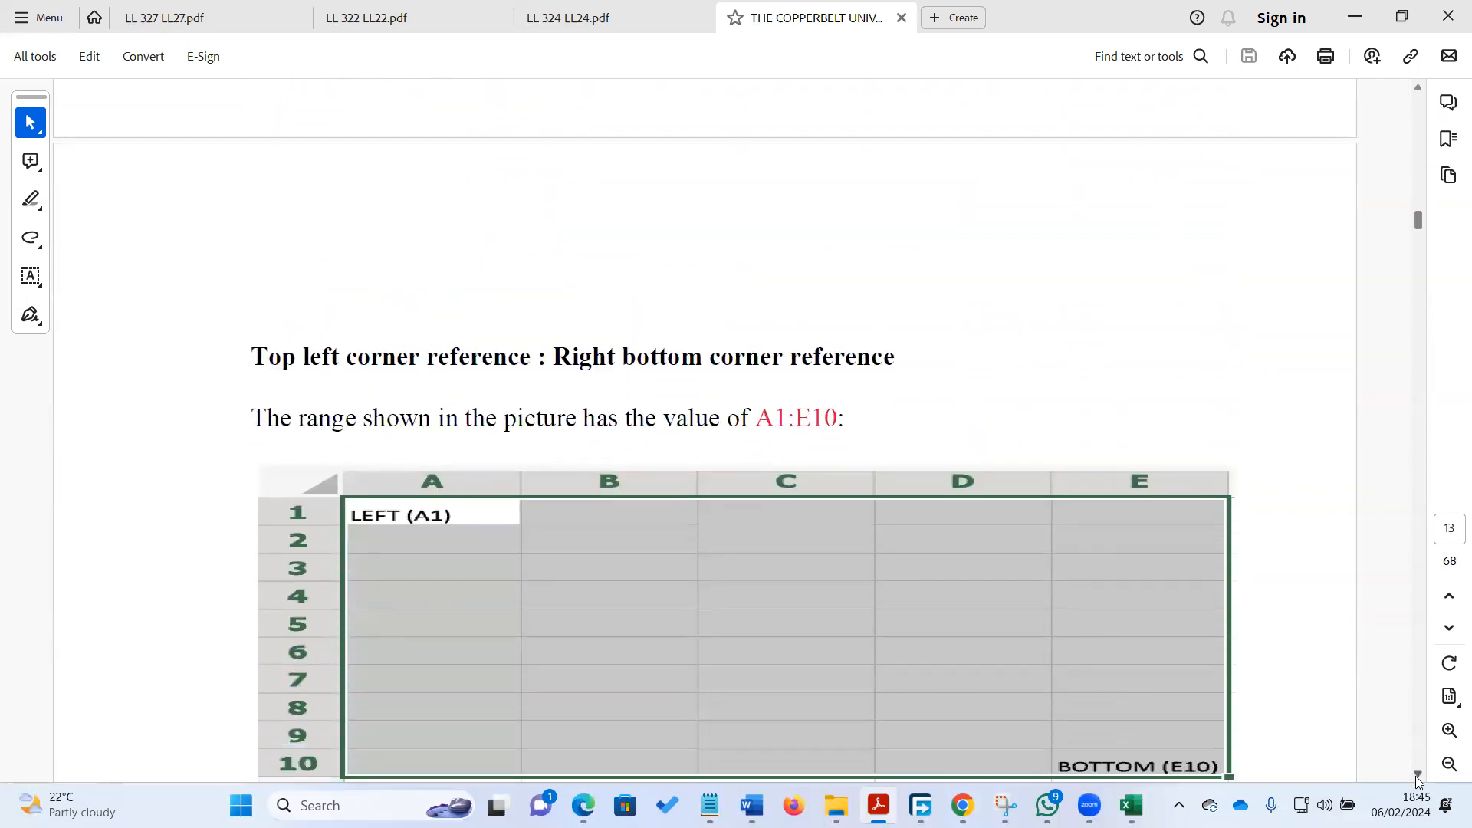
click(1418, 777)
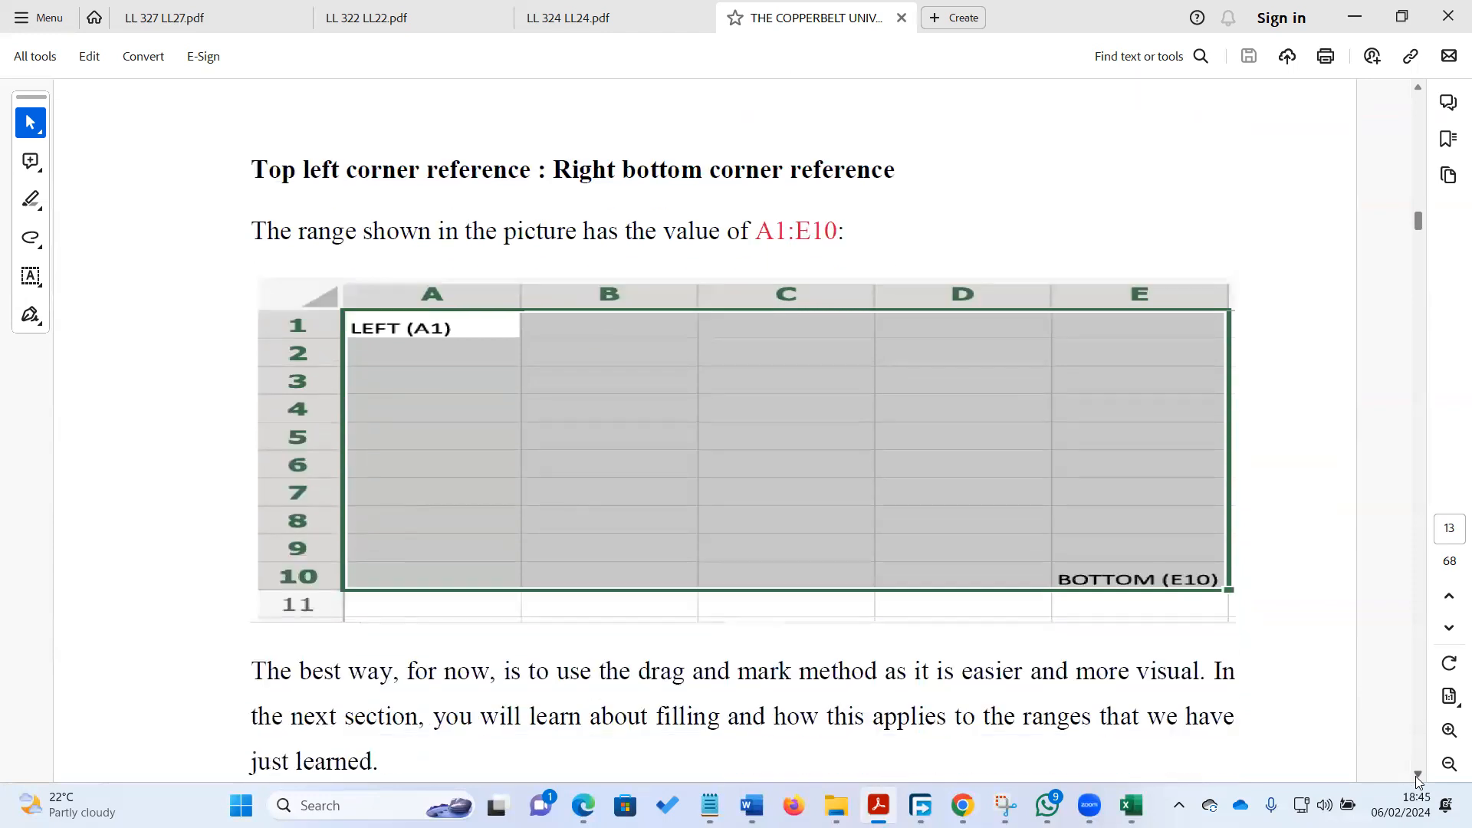
click(1417, 778)
click(1418, 778)
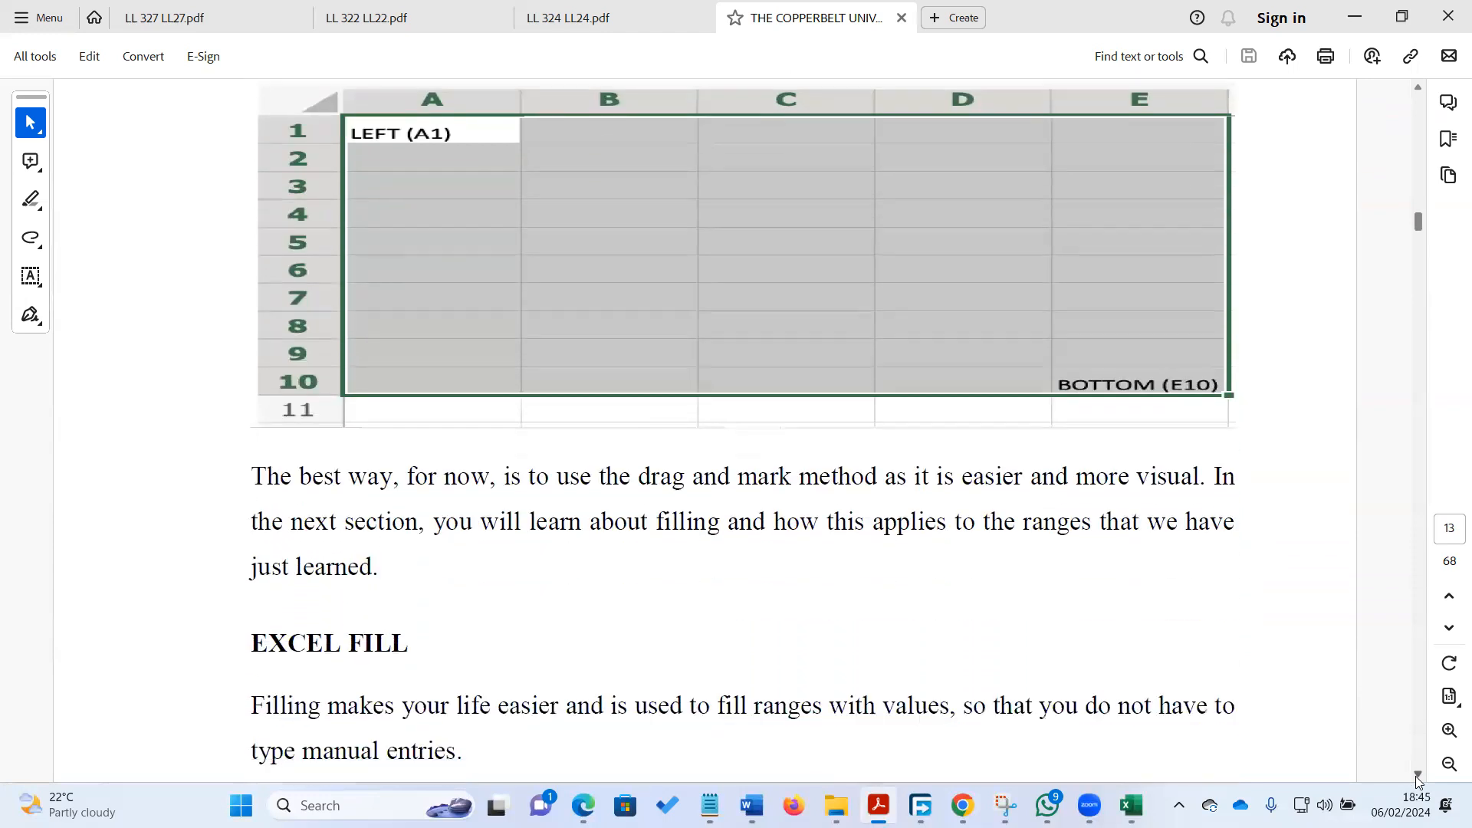
click(1418, 777)
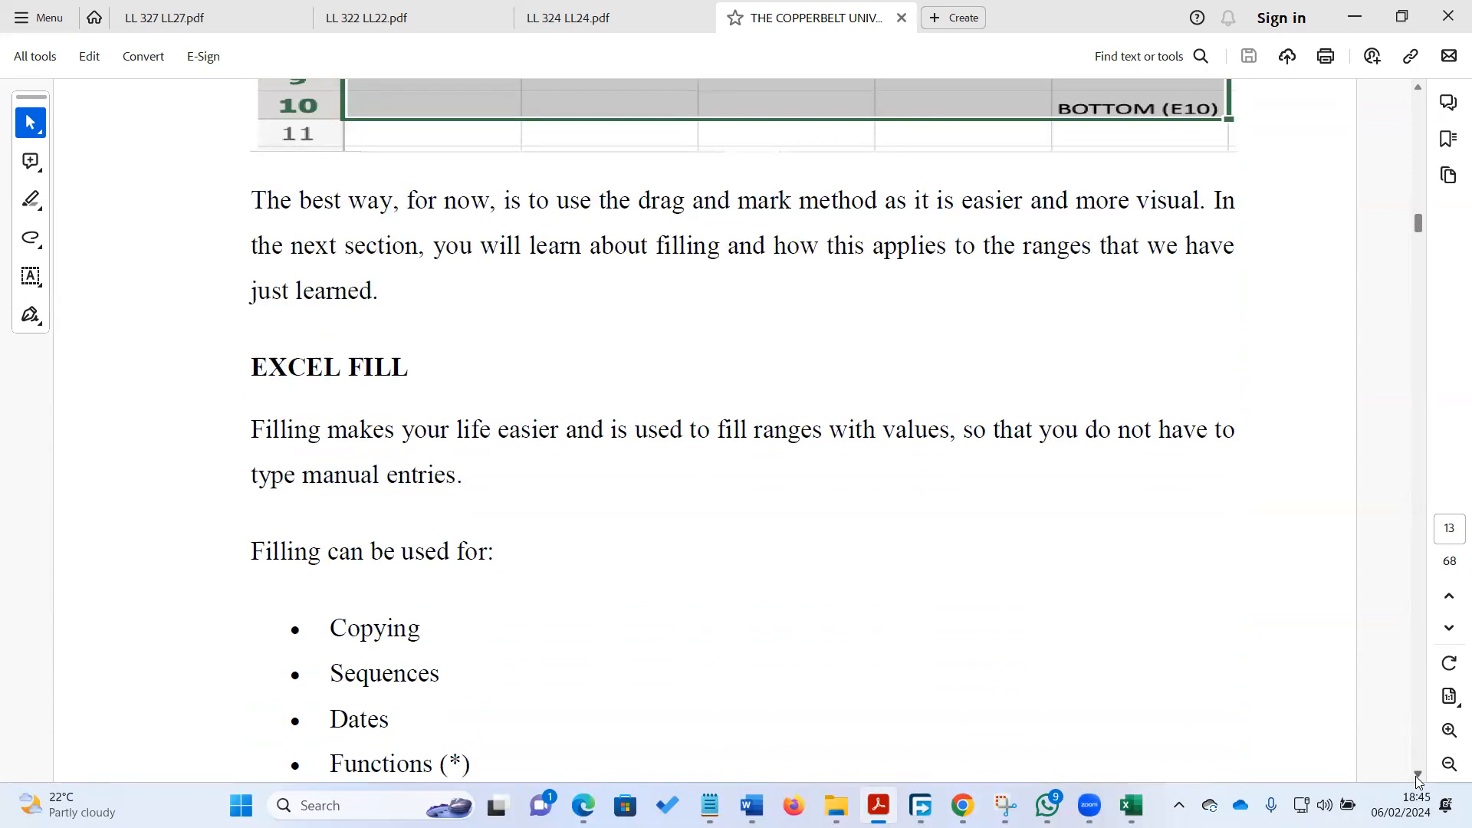
click(1418, 777)
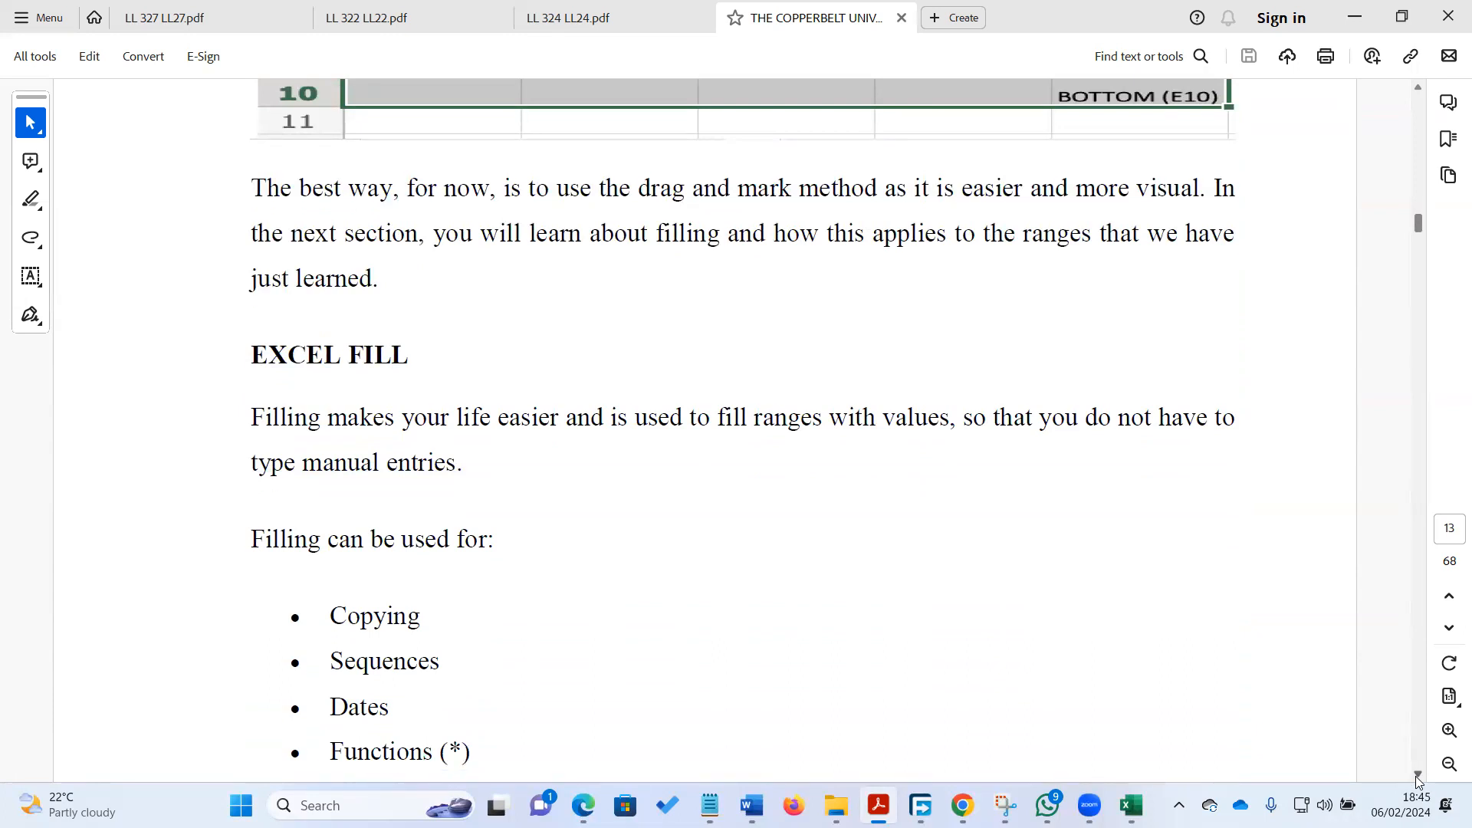
click(1417, 778)
click(1418, 776)
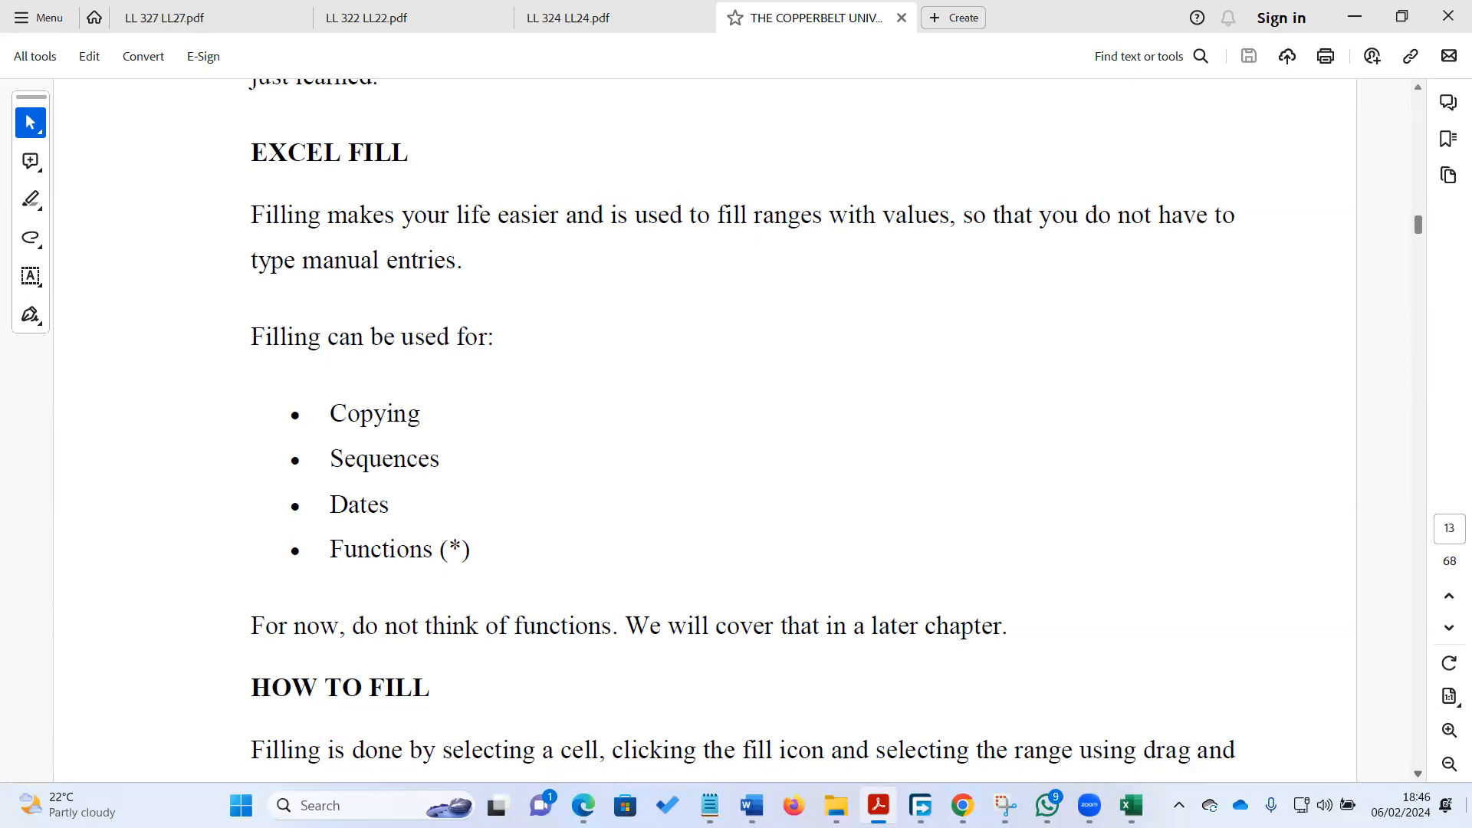
Switch to Excel and enter 1, fn, ln and add in cells A1 to D1 of Sheet4
click(1130, 805)
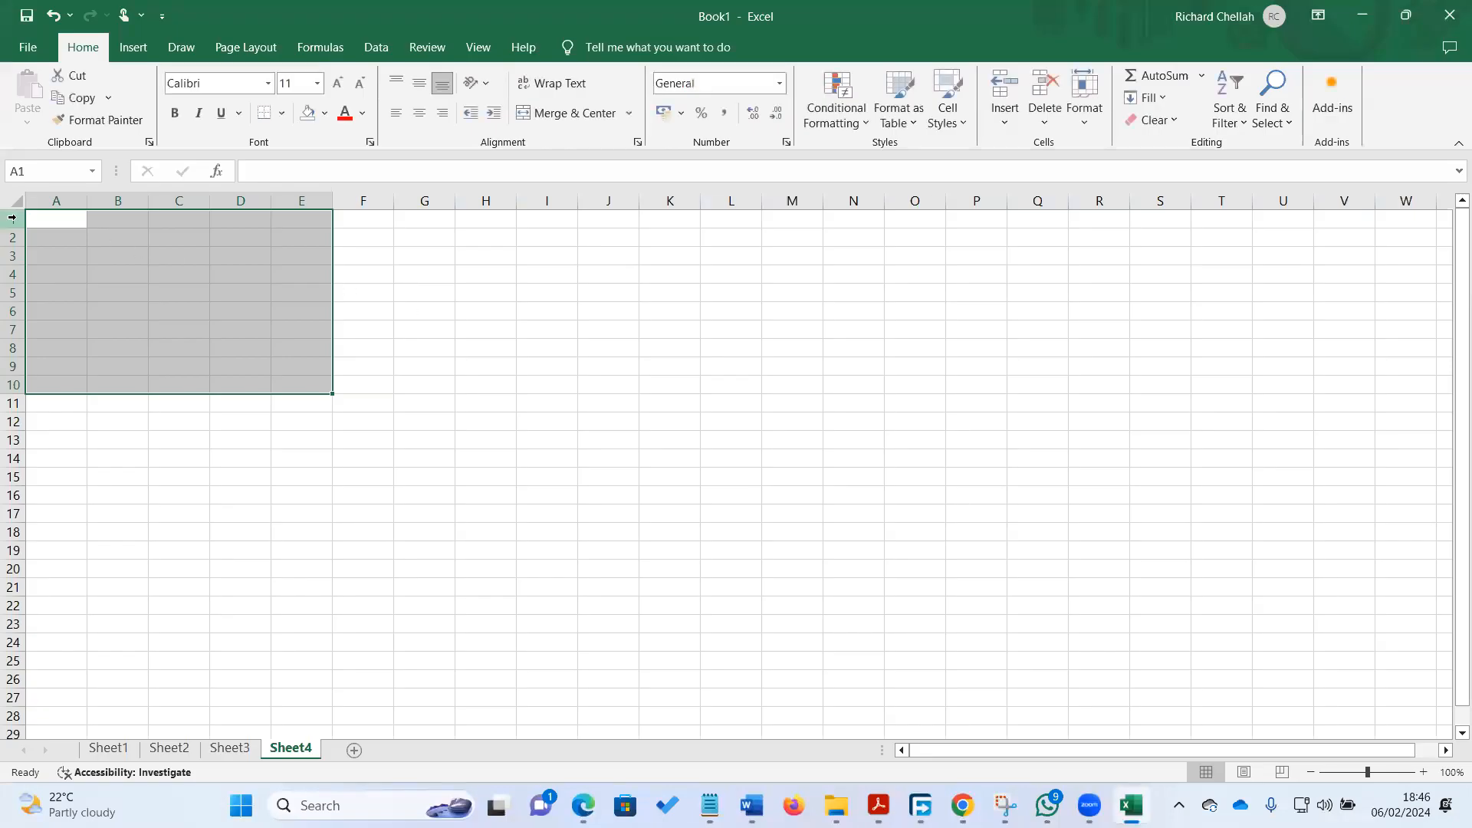
click(43, 222)
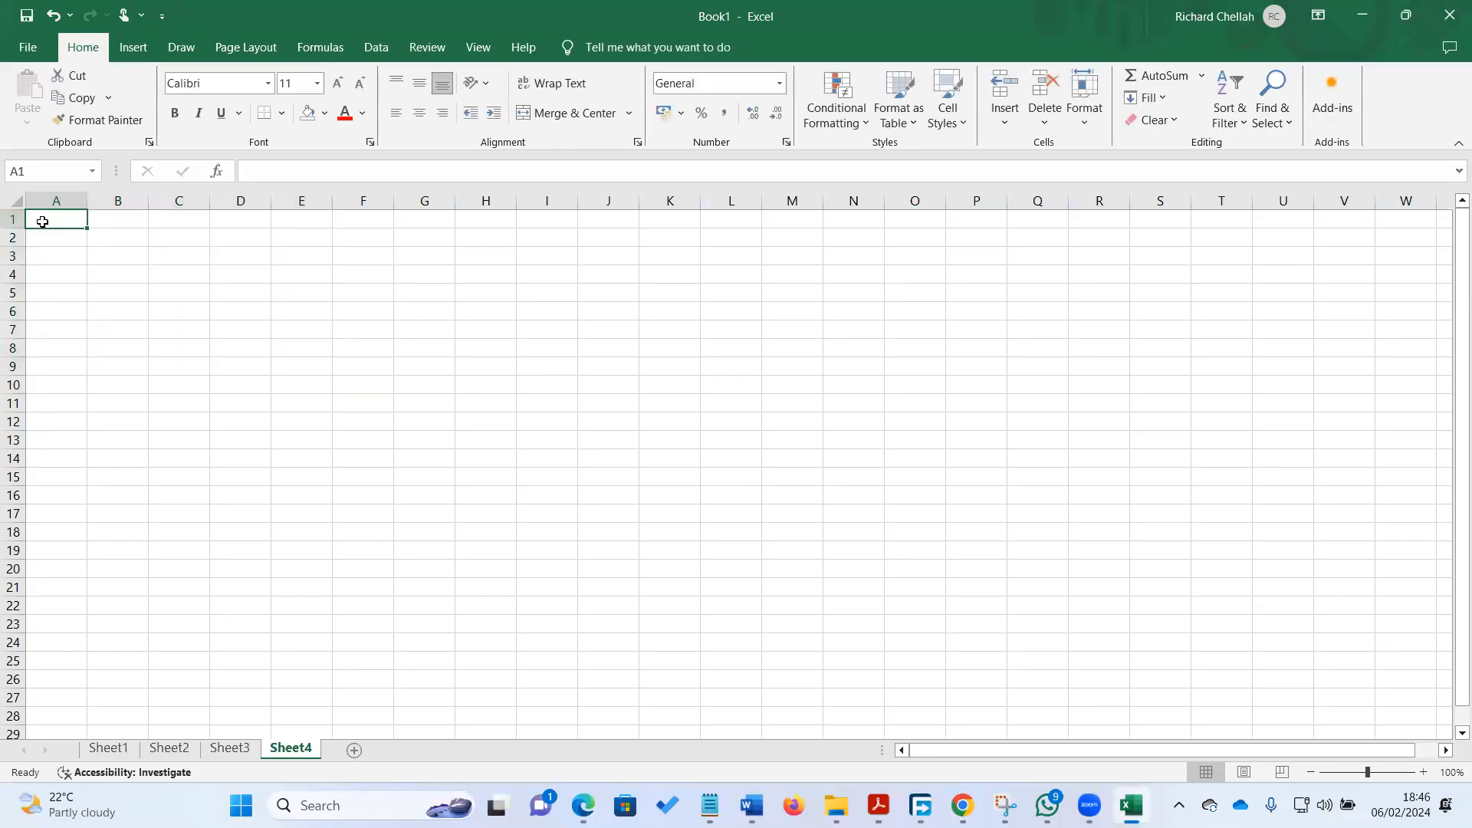
text(1)
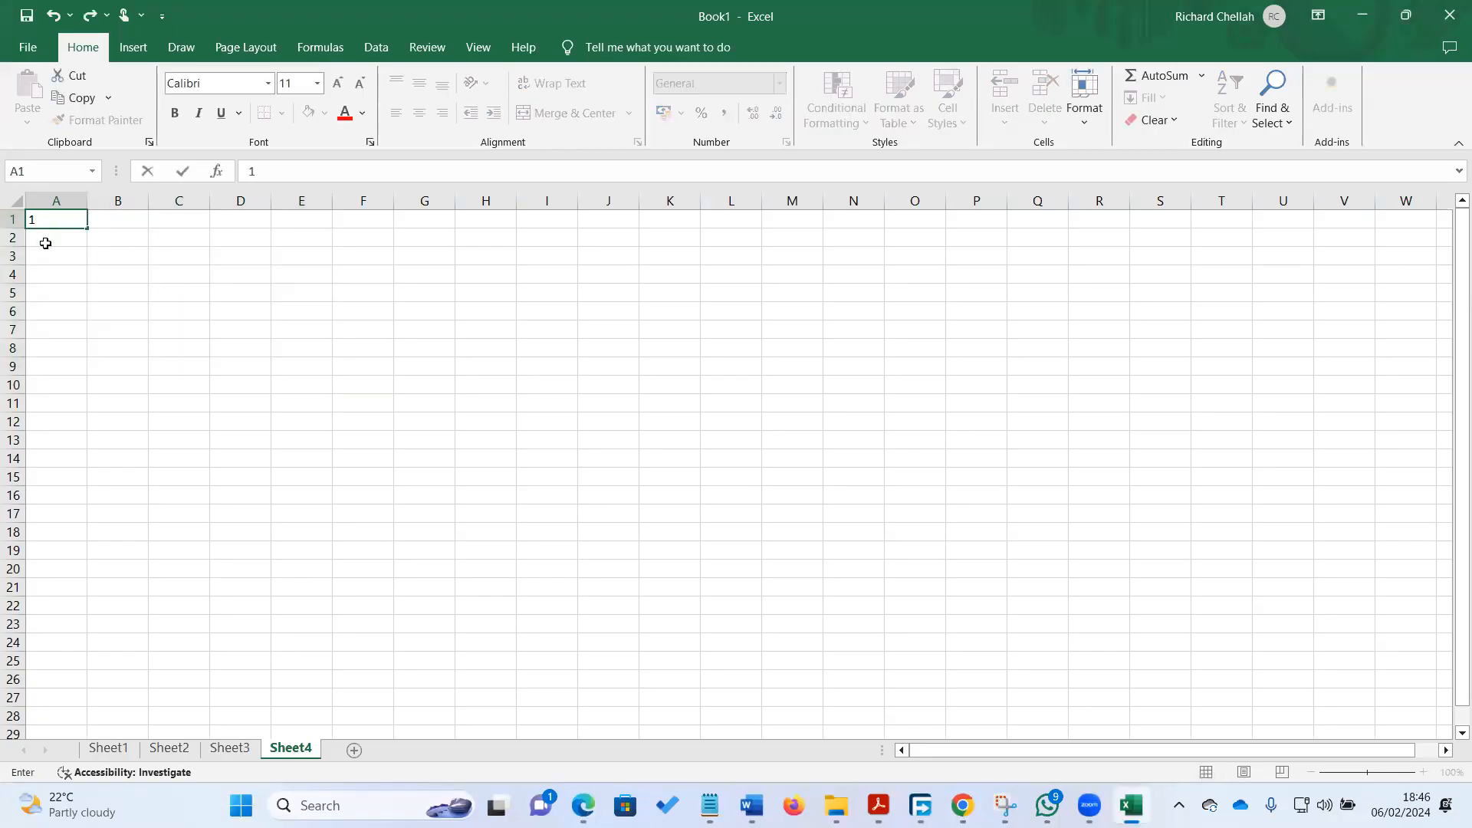
key(Return)
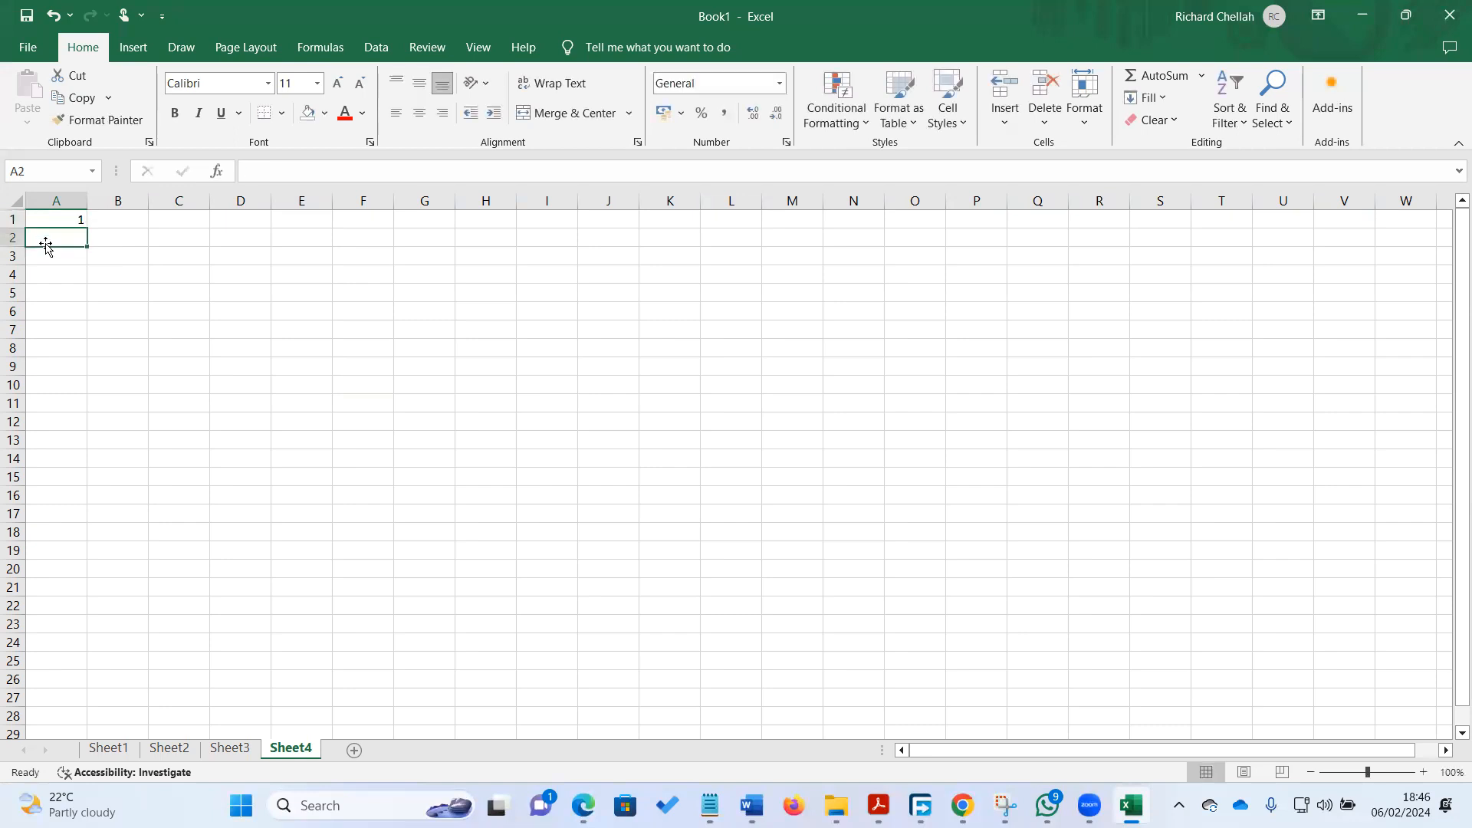
click(115, 222)
text(f)
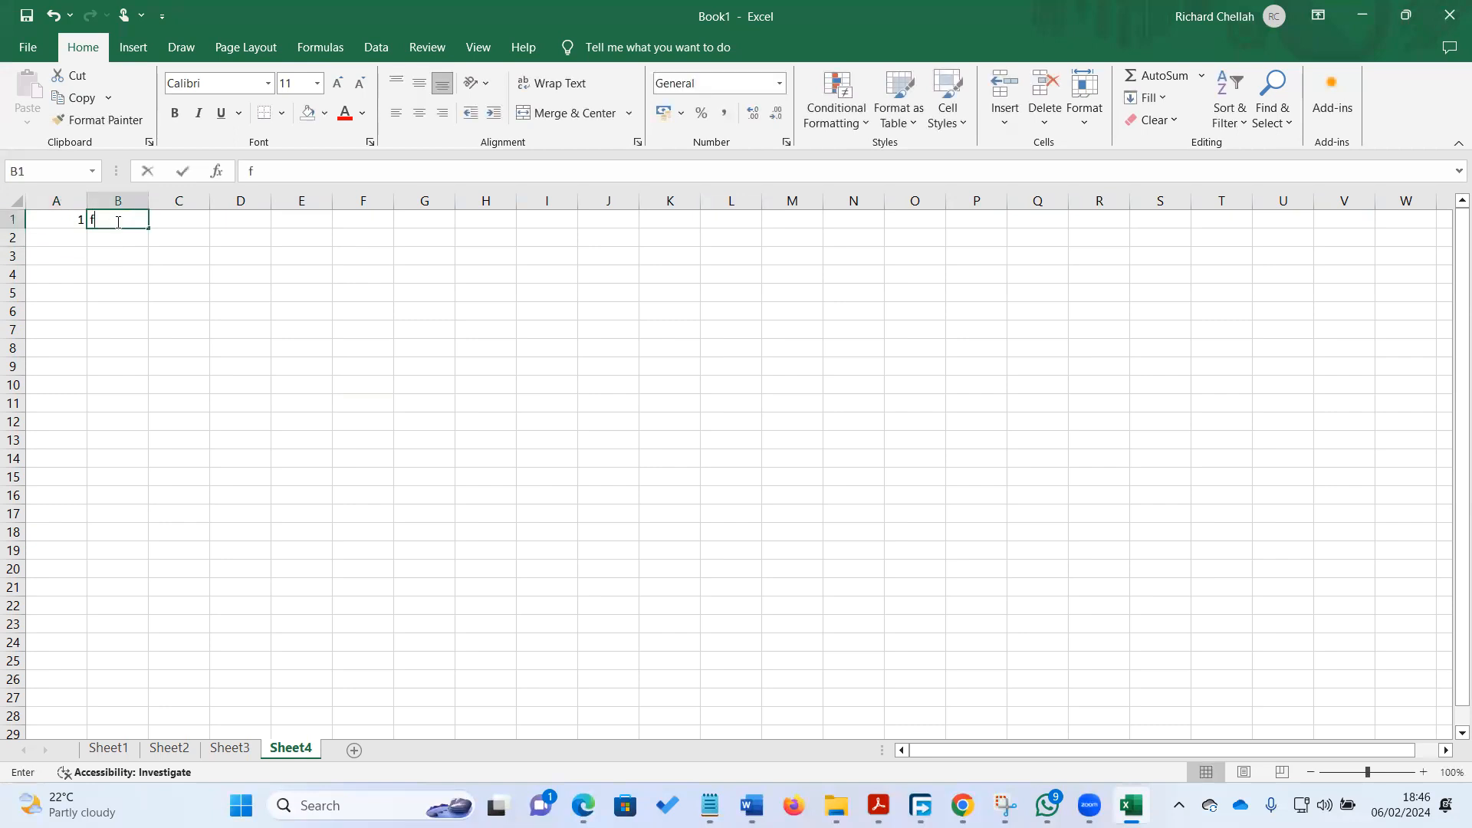
text(n)
click(181, 221)
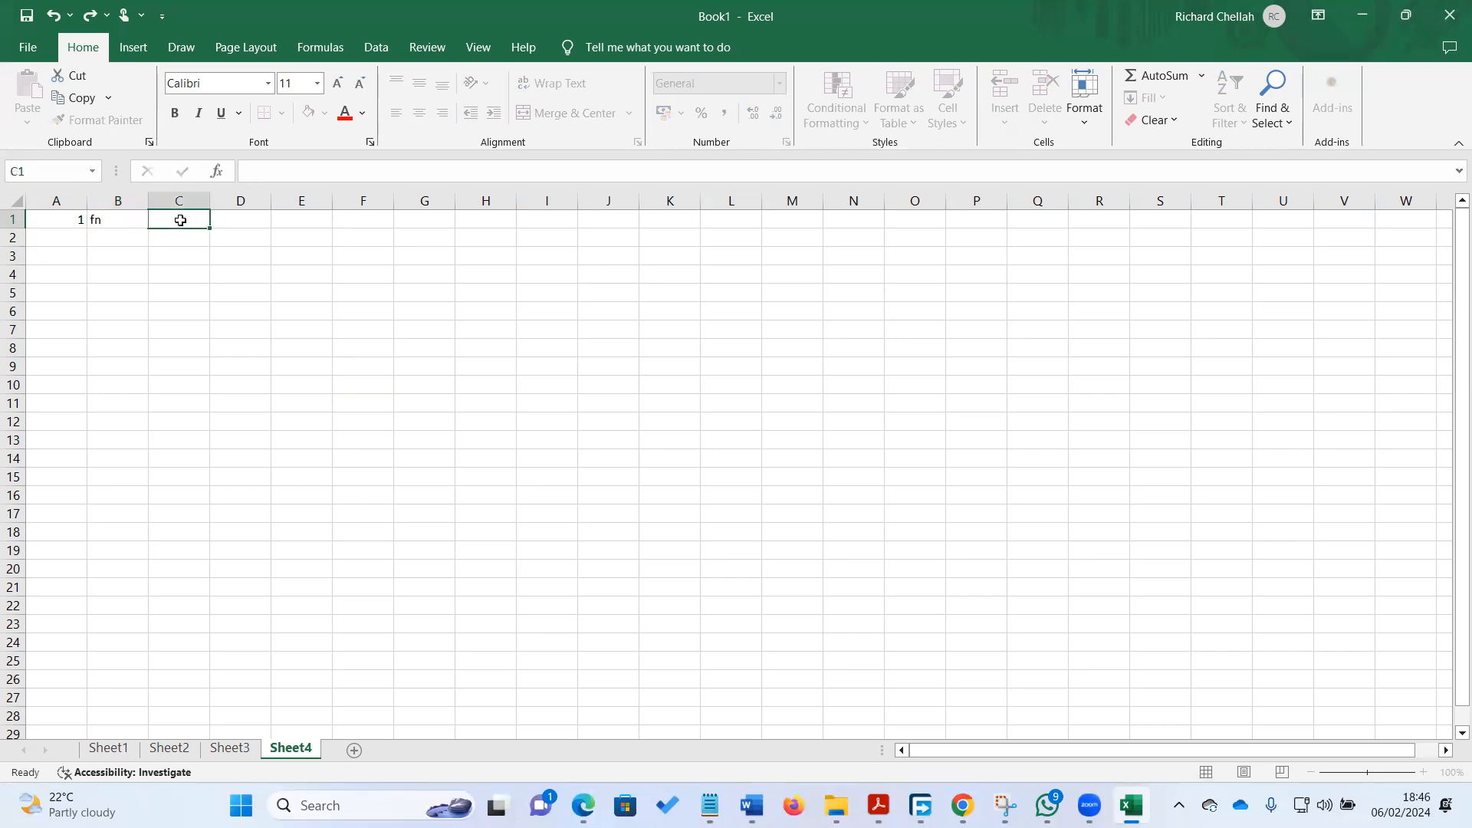
text(ls)
text(n)
click(236, 220)
text(add)
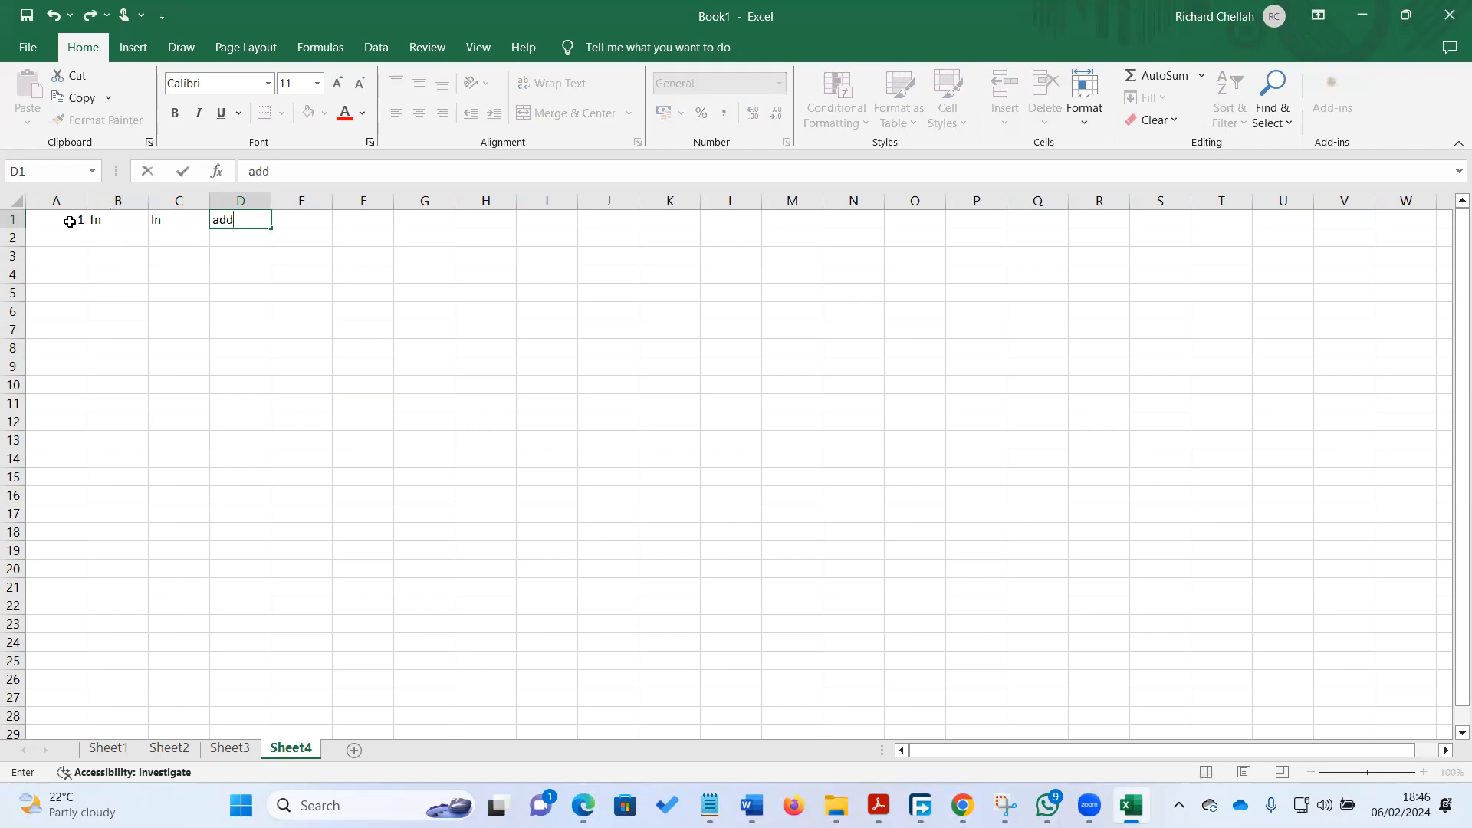
Enter 2000 in cell A23, and 2 and 3 in cells A2 and A3
click(59, 622)
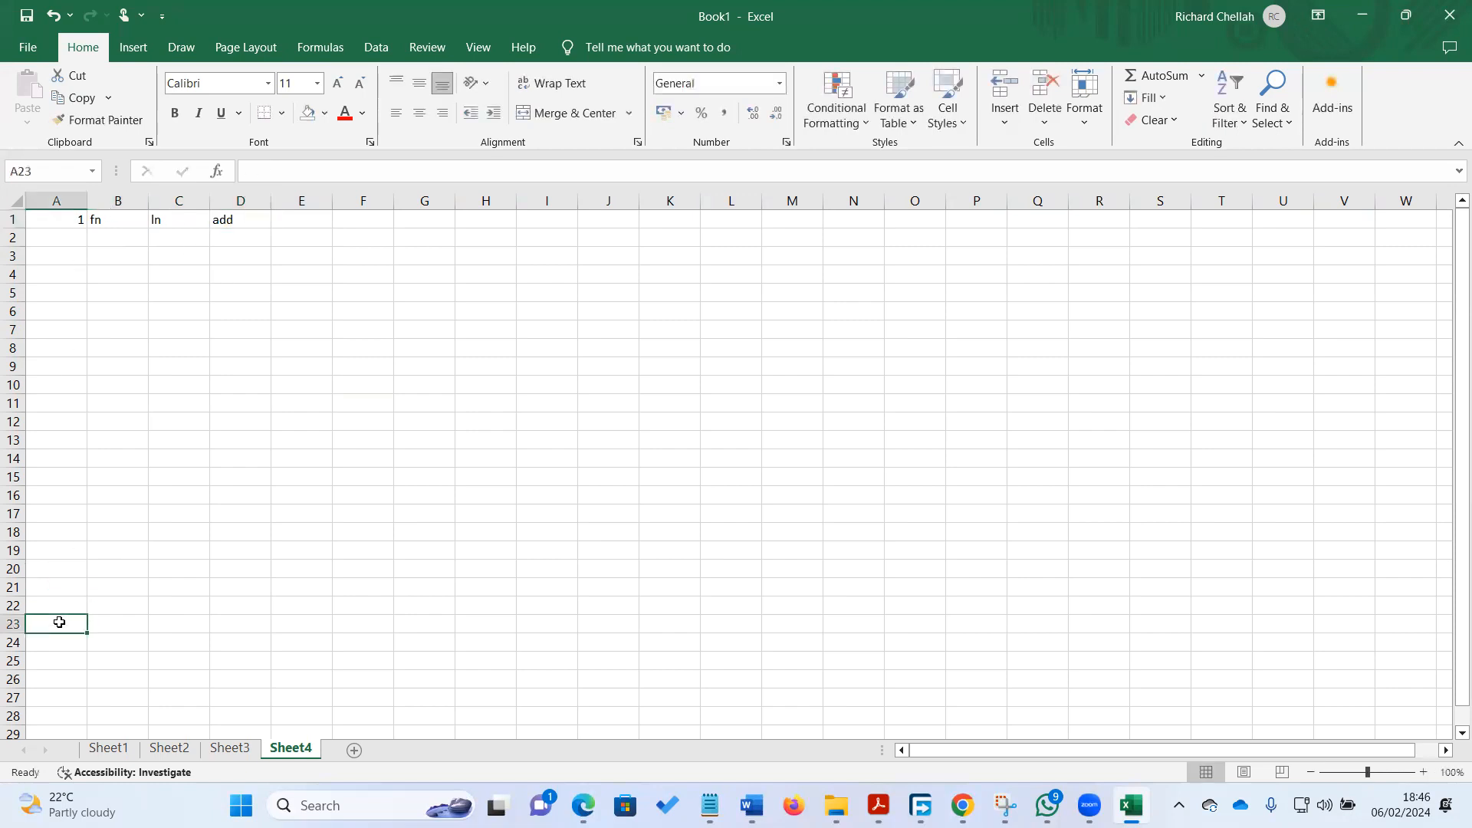
text(2000)
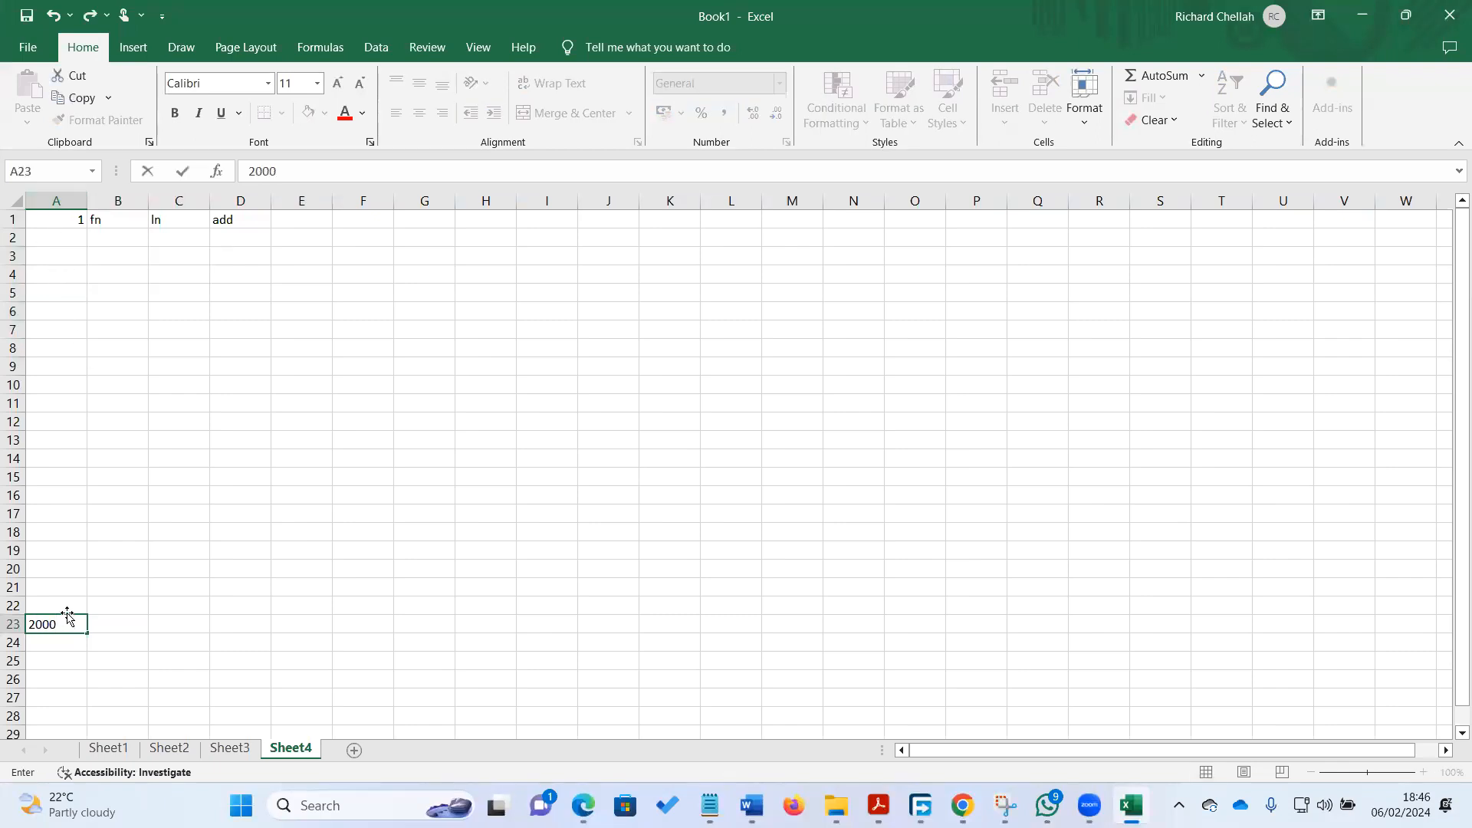
click(76, 234)
text(2)
click(77, 256)
text(2)
key(BackSpace)
text(3)
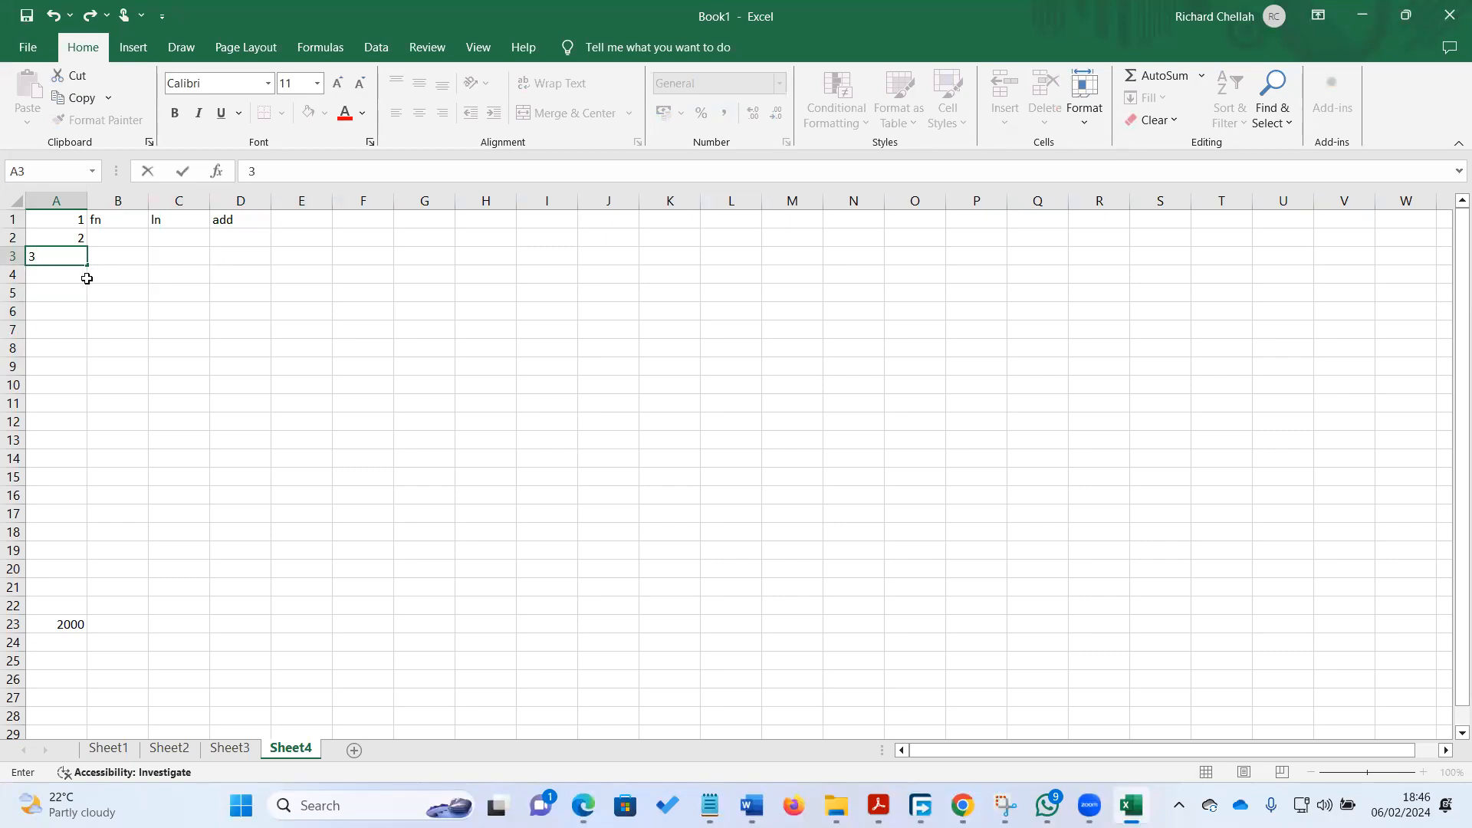
click(87, 278)
Fill the number series from A1:A3 down to A22, and undo that fill
click(77, 217)
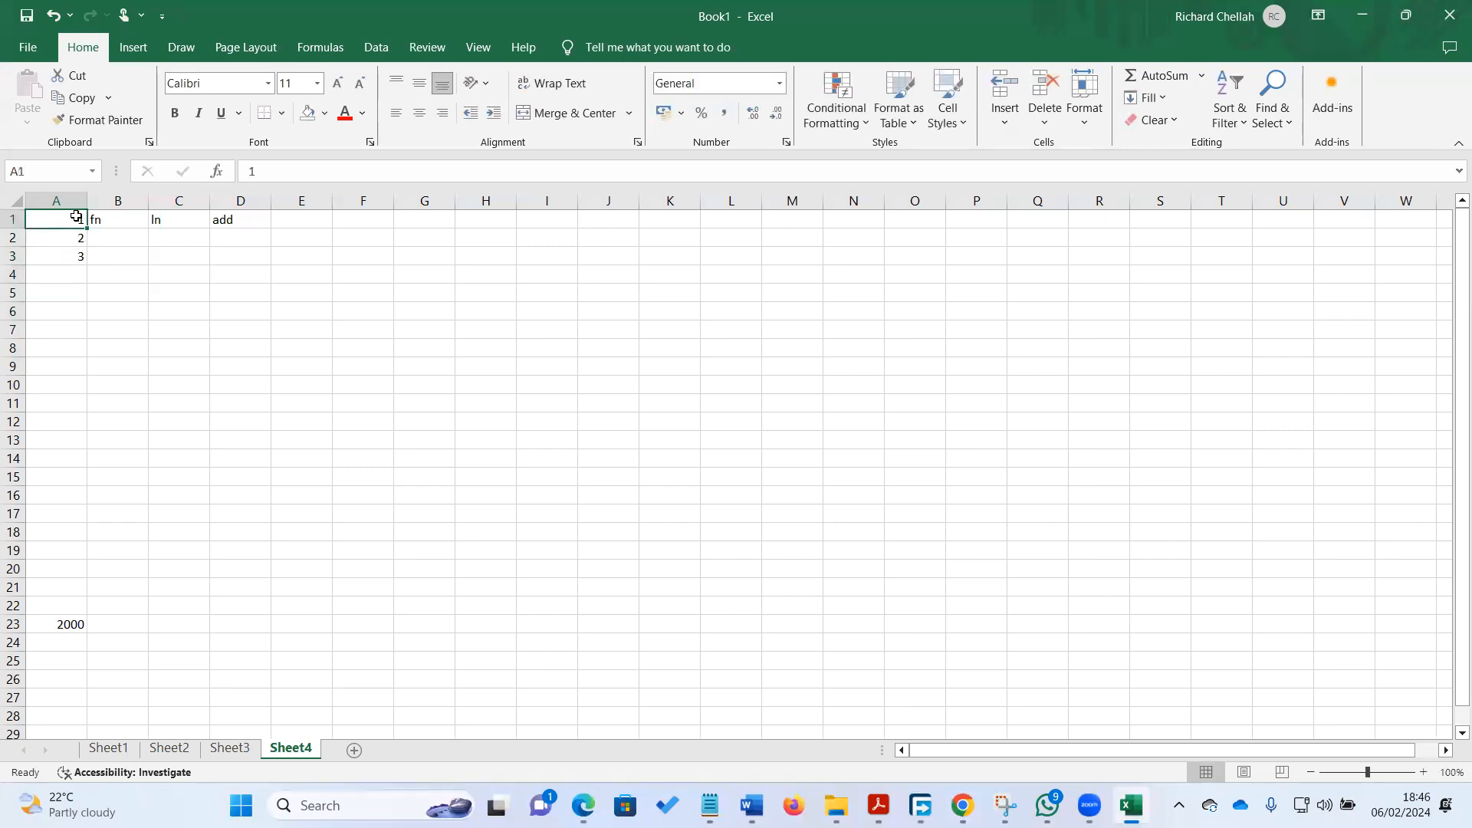
drag(76, 217, 80, 258)
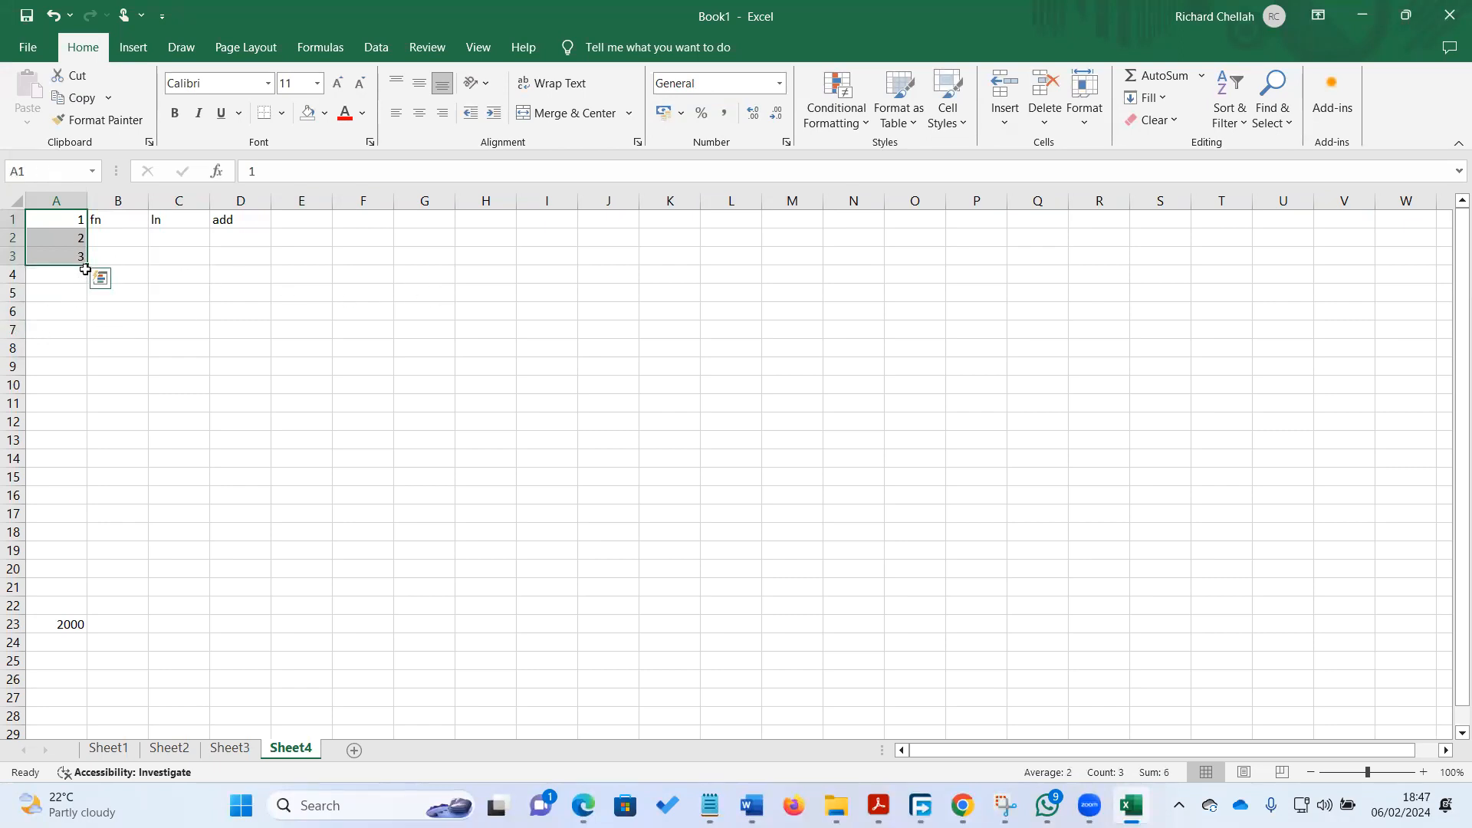
drag(86, 267, 86, 267)
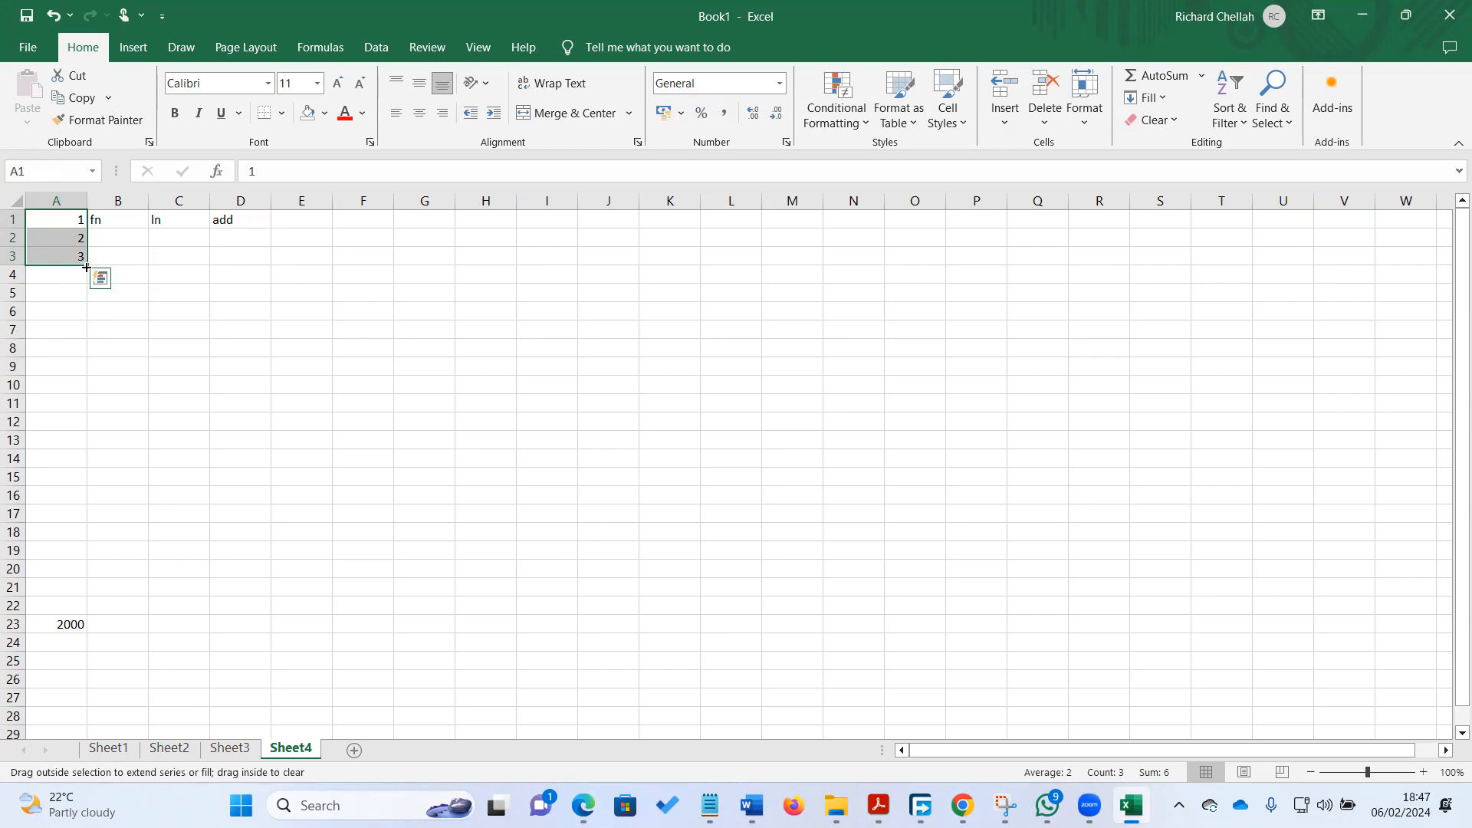
drag(86, 267, 87, 614)
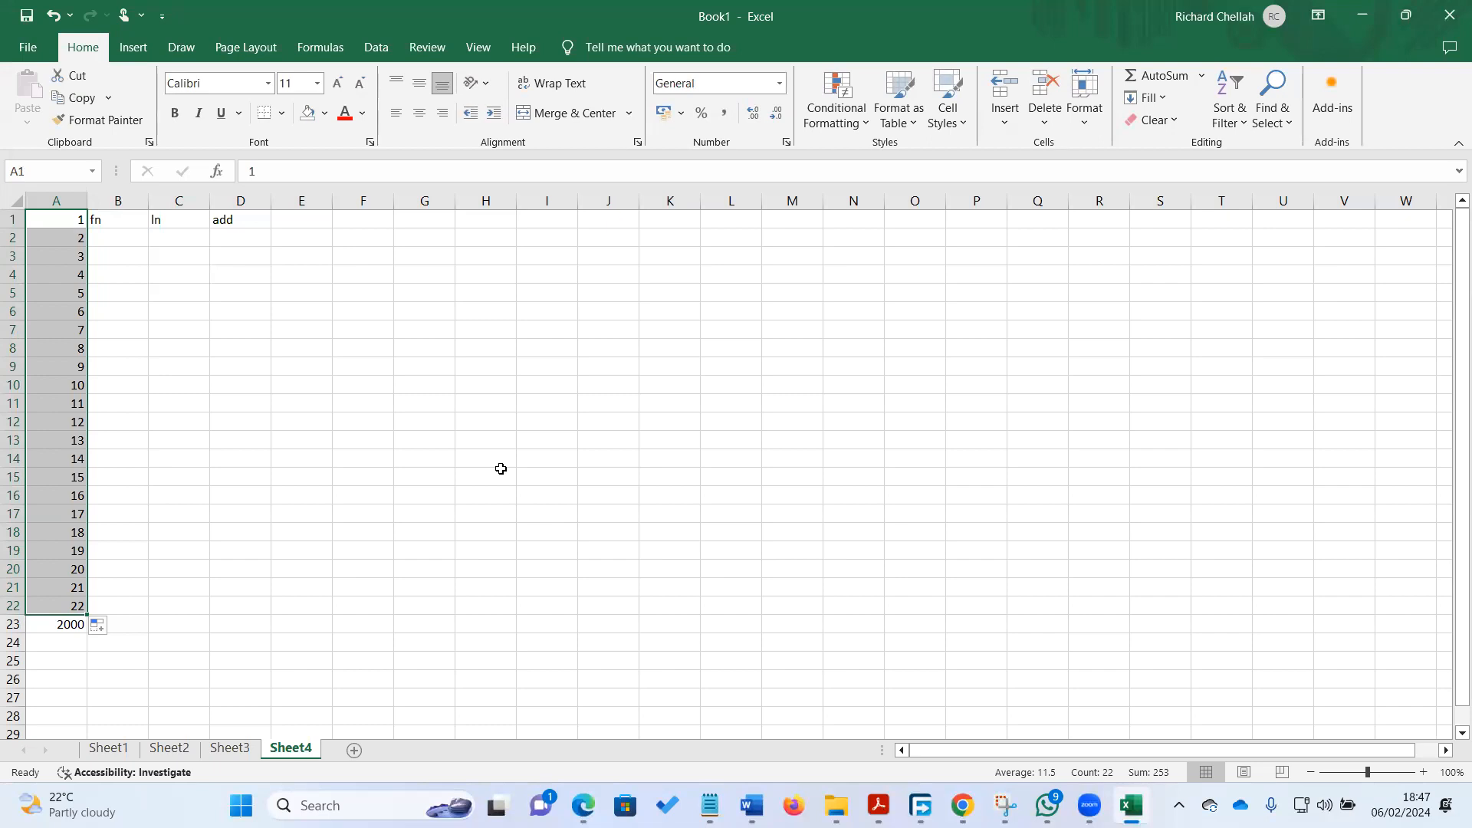
key(ctrl+z)
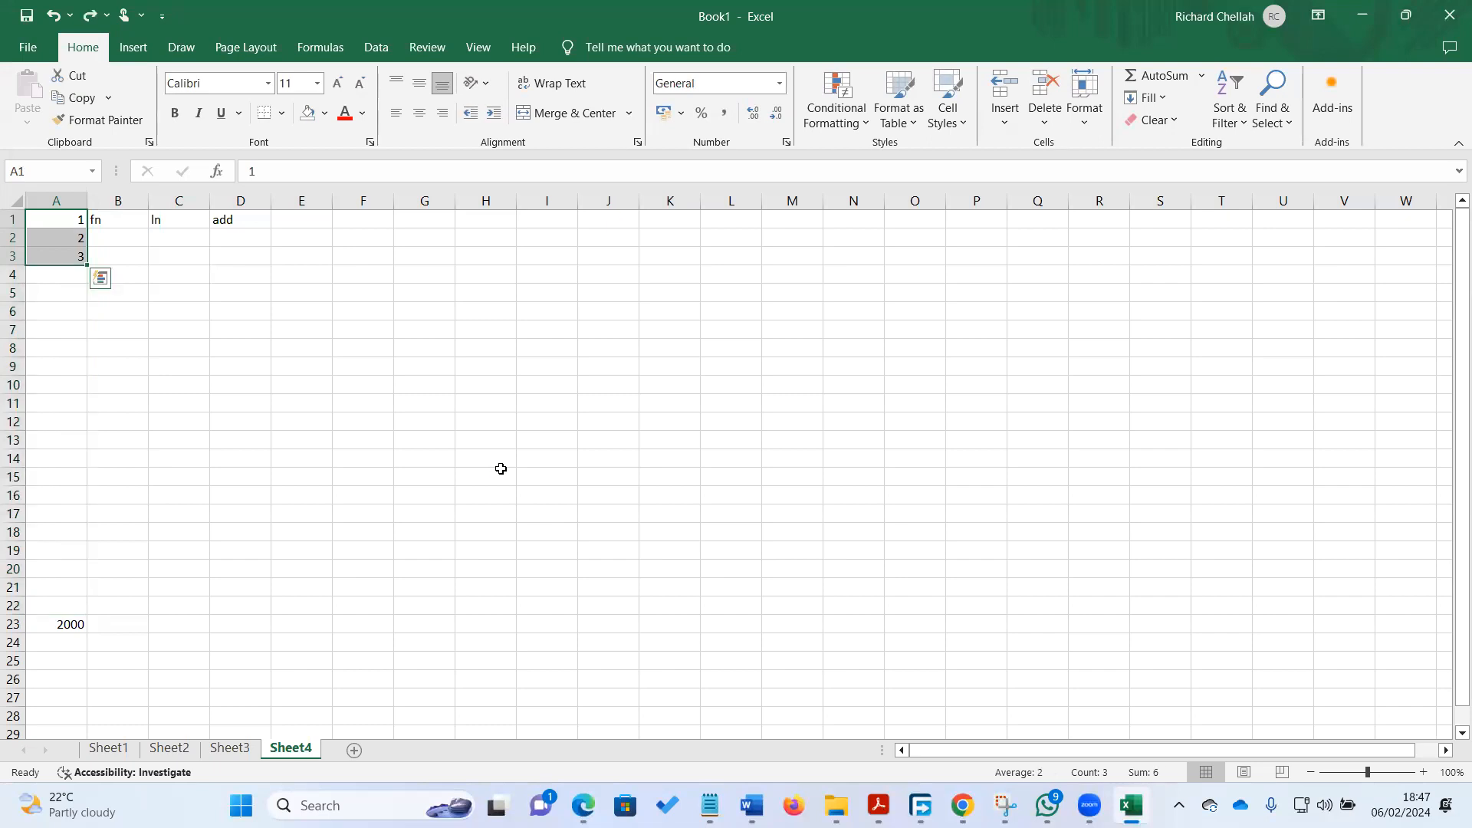
Set cells A1 to A3 to 2, 4 and 6, and fill the series down to A22
click(74, 219)
text(2)
click(79, 238)
text(4)
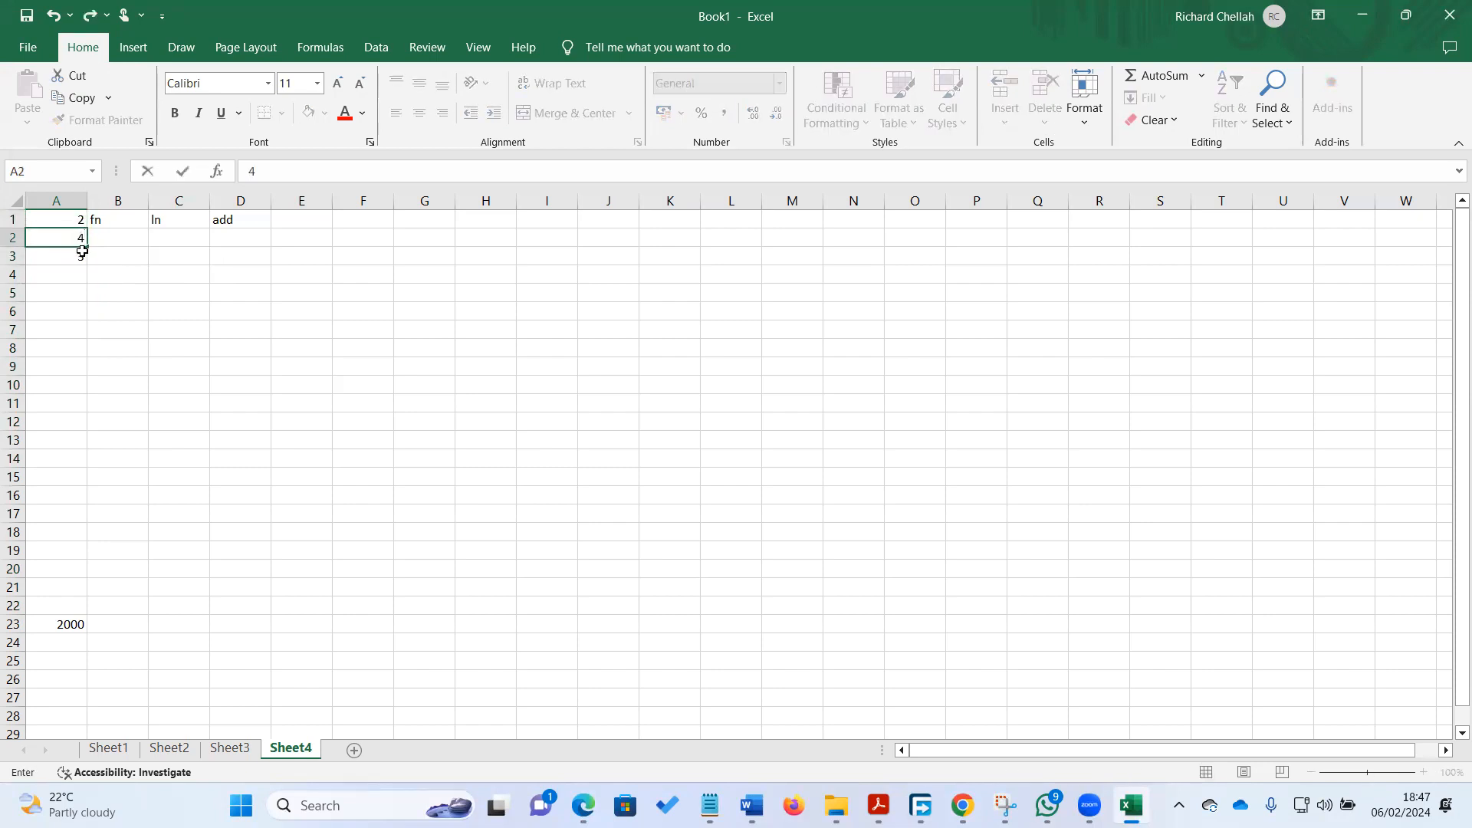
click(82, 253)
text(6)
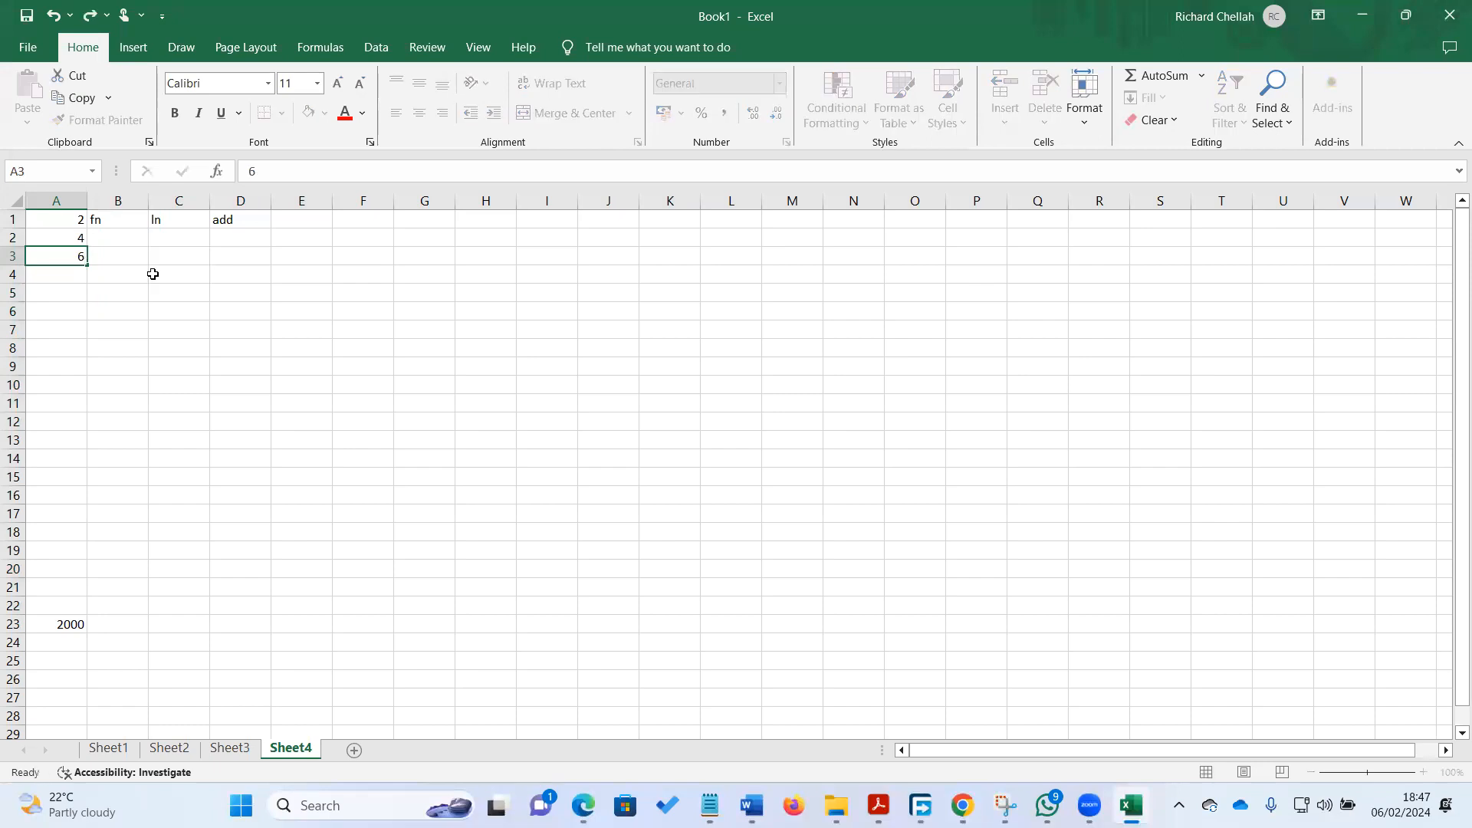
click(151, 273)
click(70, 227)
drag(70, 227, 106, 618)
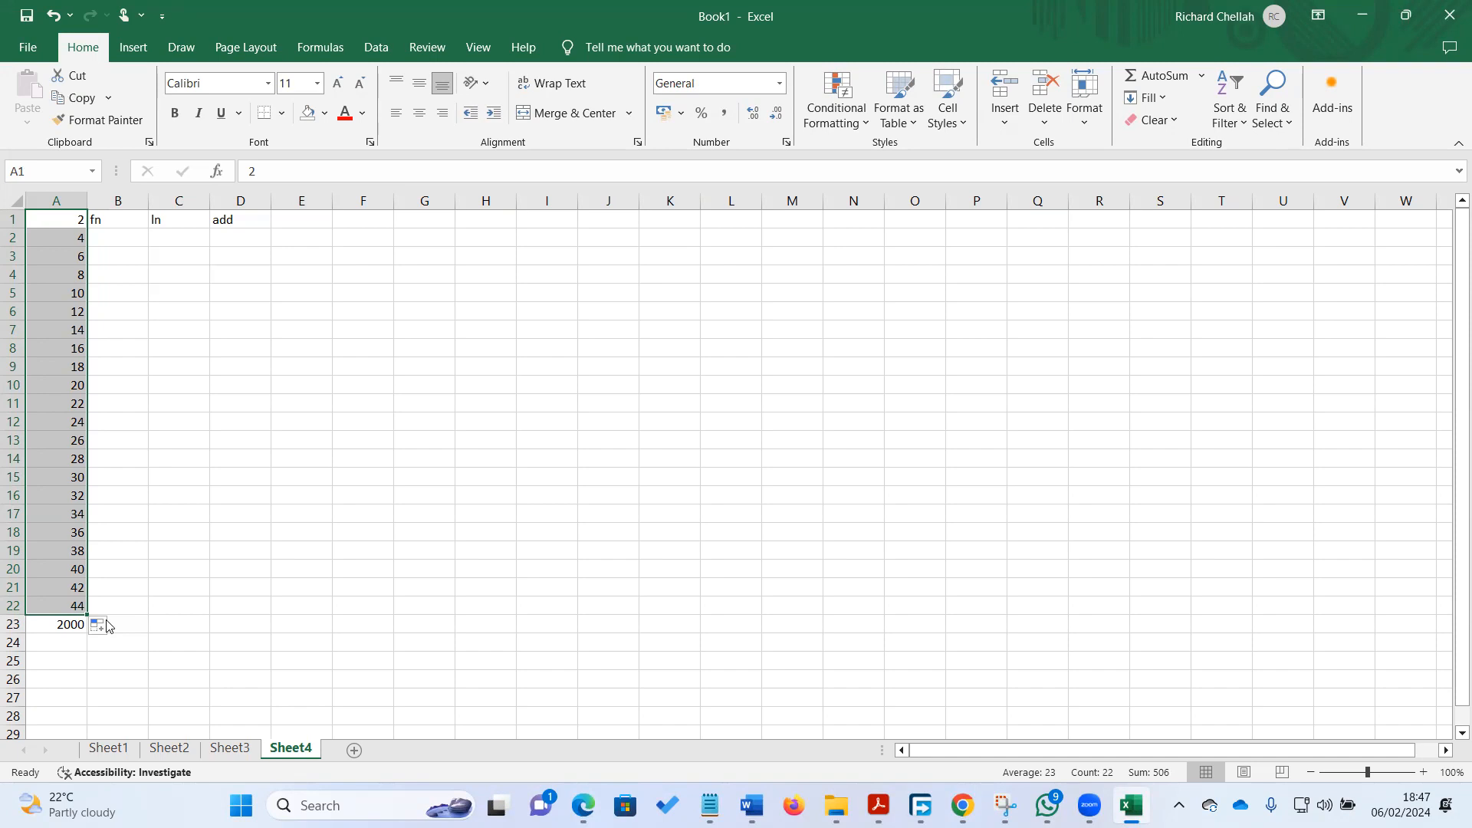
Return to the PDF manual, highlight the EXCEL FILL heading and read how to fill the range A1:A10 from cell A1
mouse_move(878, 805)
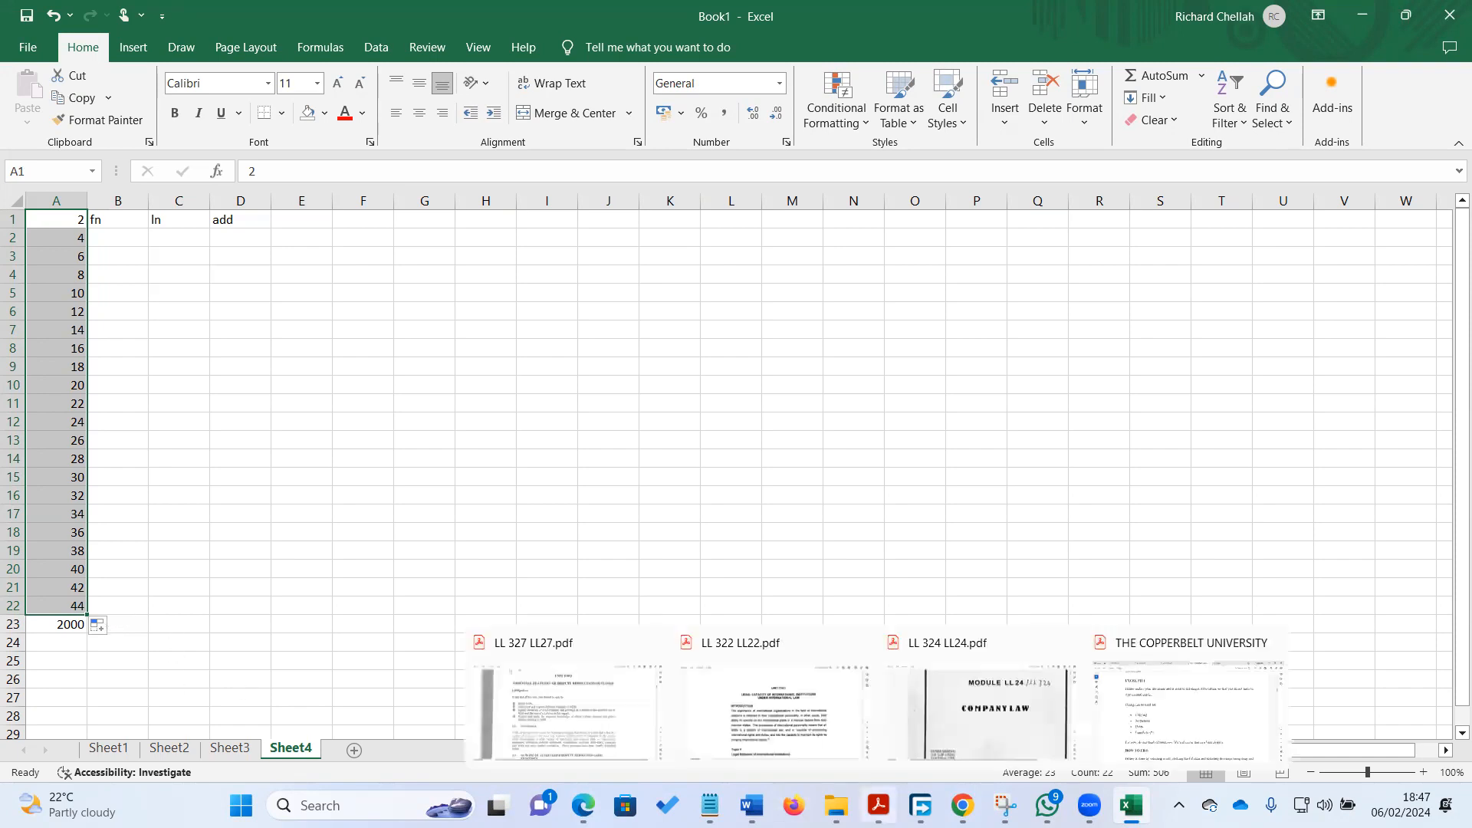
click(1183, 667)
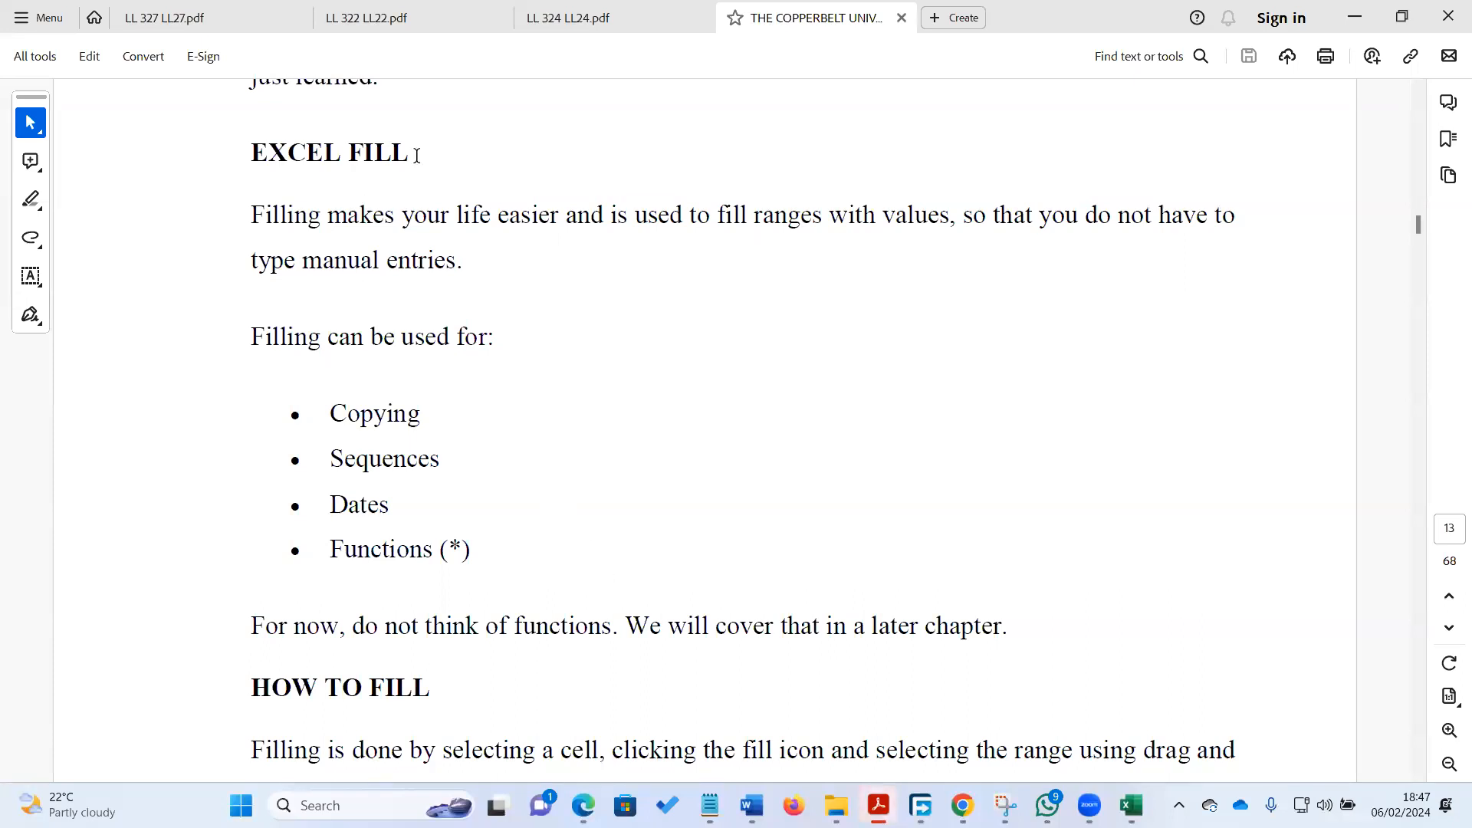
drag(416, 155, 261, 157)
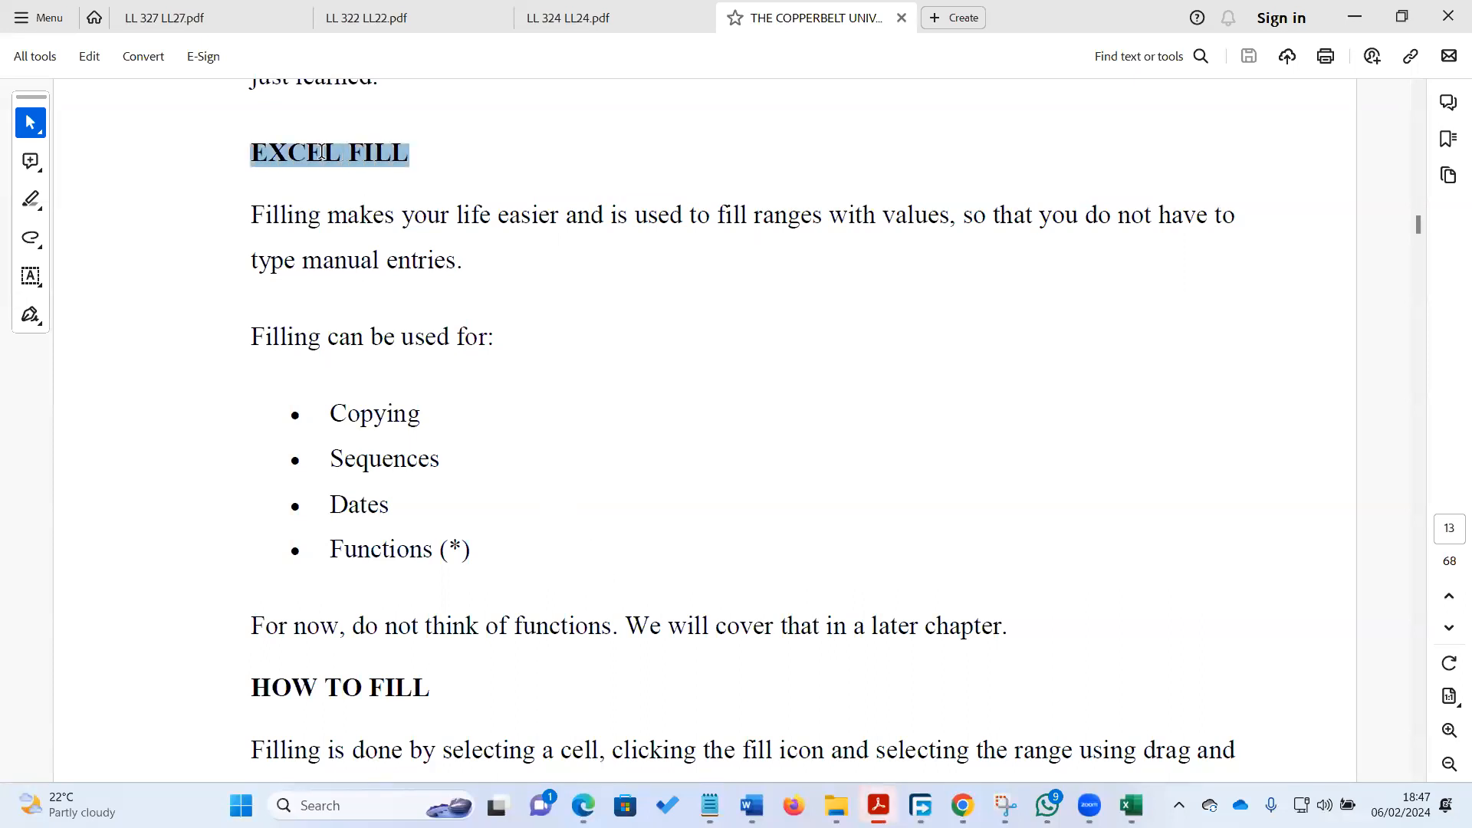
click(1418, 775)
click(1418, 775)
click(1418, 775)
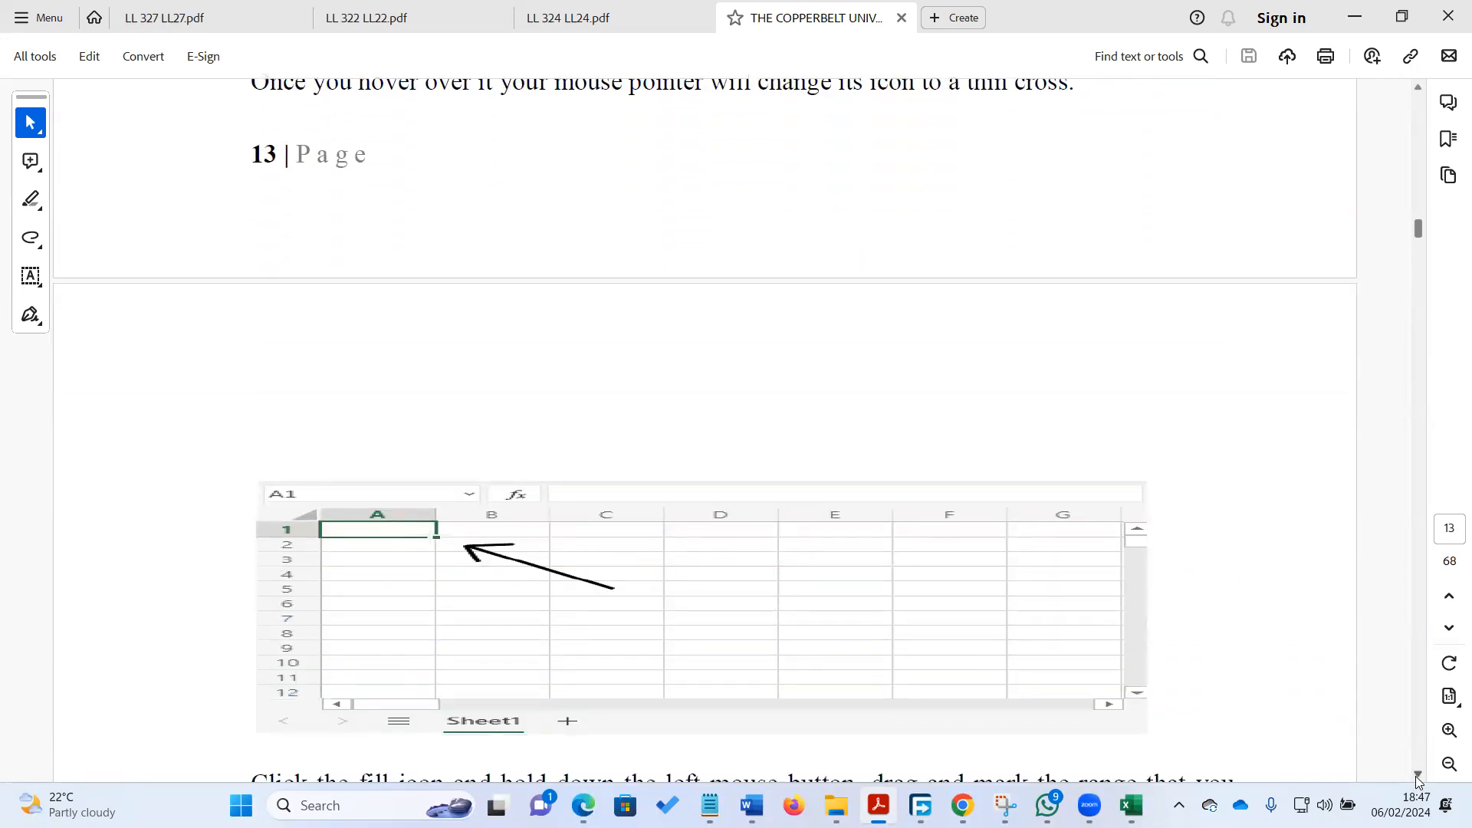
click(1418, 775)
click(1417, 775)
click(1418, 776)
click(1418, 775)
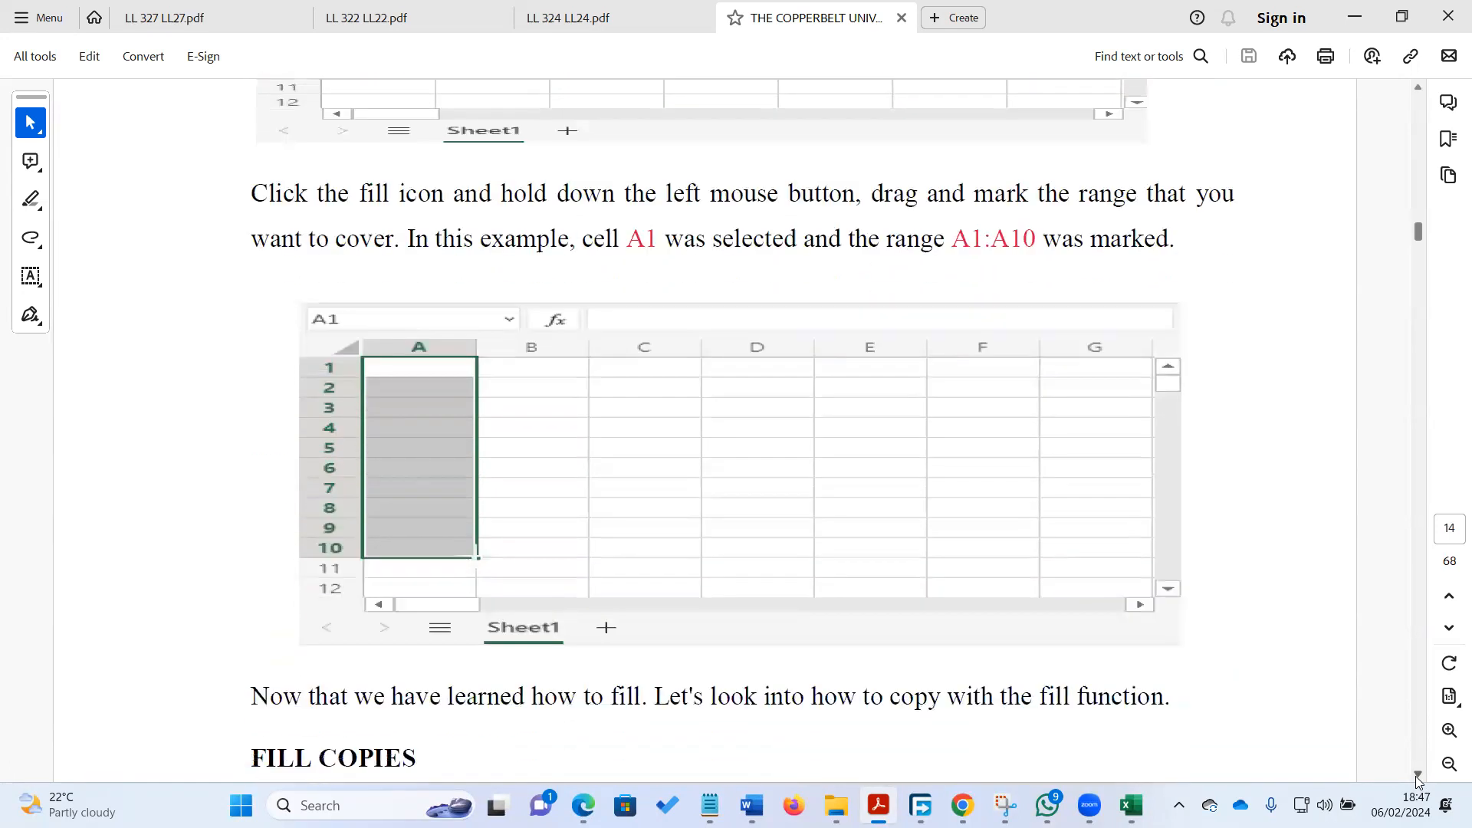
Read the Fill Copies section and examine the picture of A1:A10 filled with copies of 1
click(1418, 775)
click(1418, 775)
click(1417, 775)
click(1418, 775)
click(1417, 775)
click(1418, 775)
click(1417, 776)
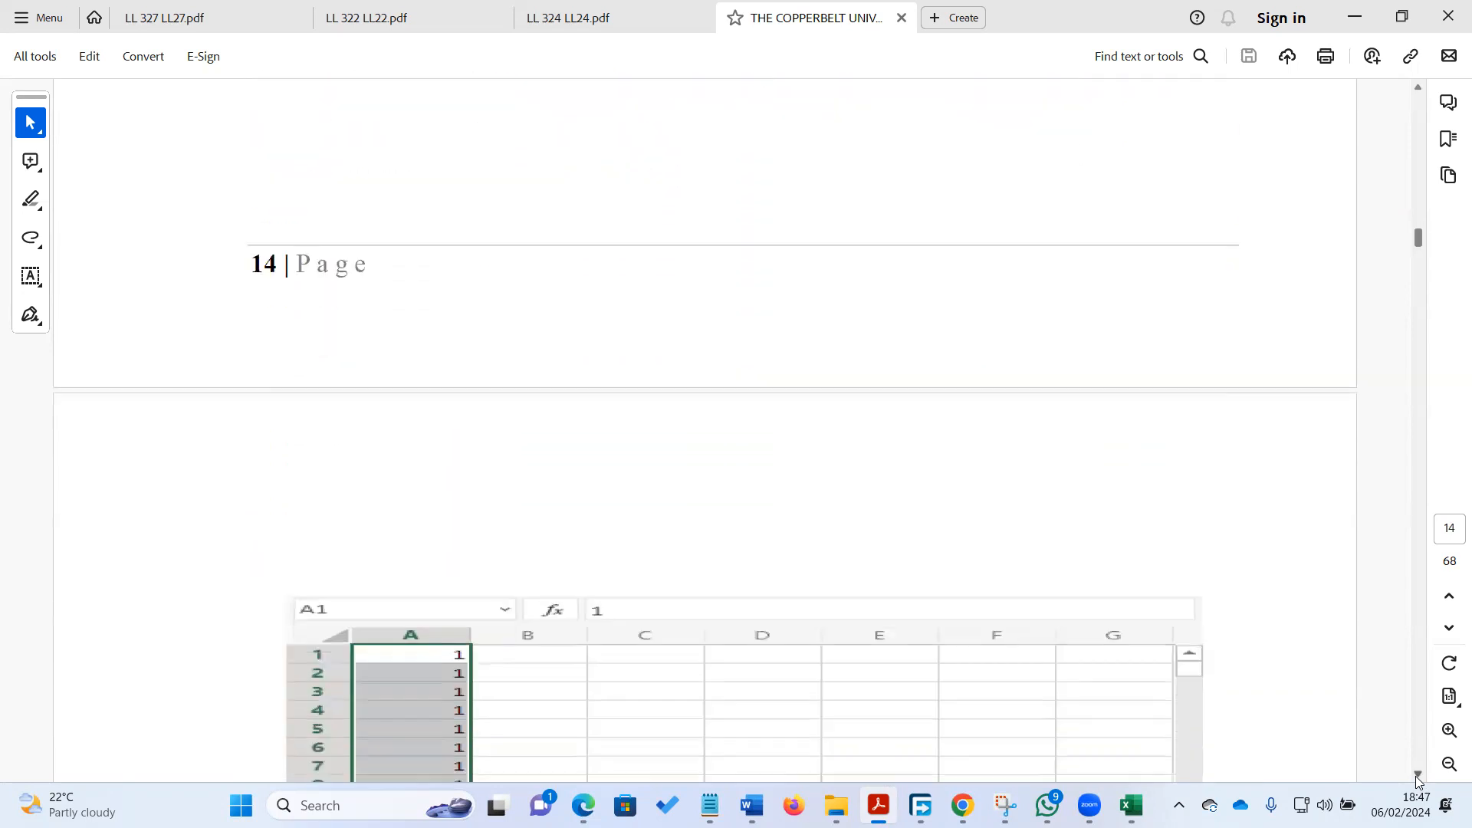
click(1418, 775)
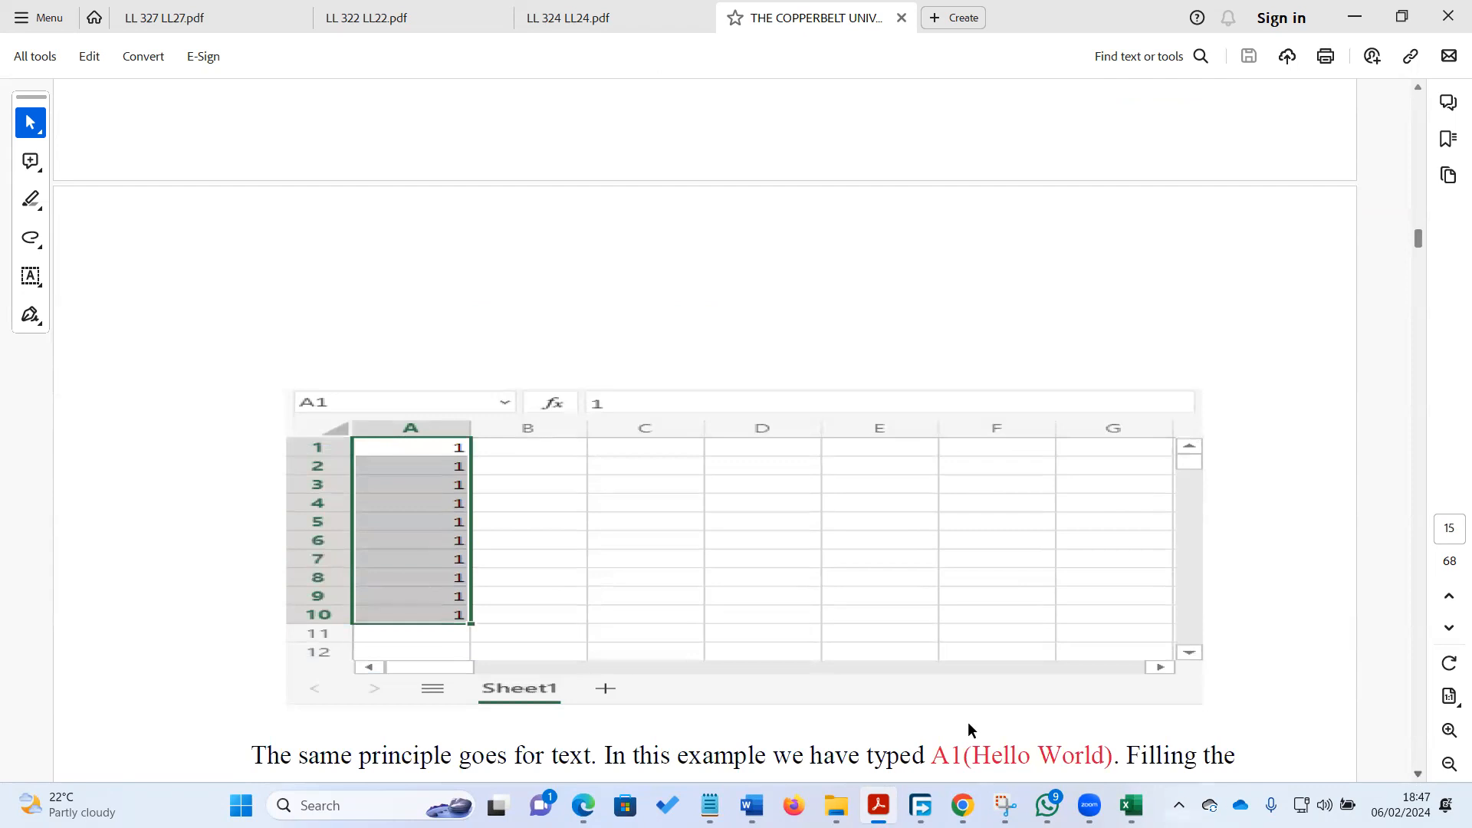
Switch to Excel, enter 1 in cells G2 to G5, and fill the value down to G22
click(1131, 805)
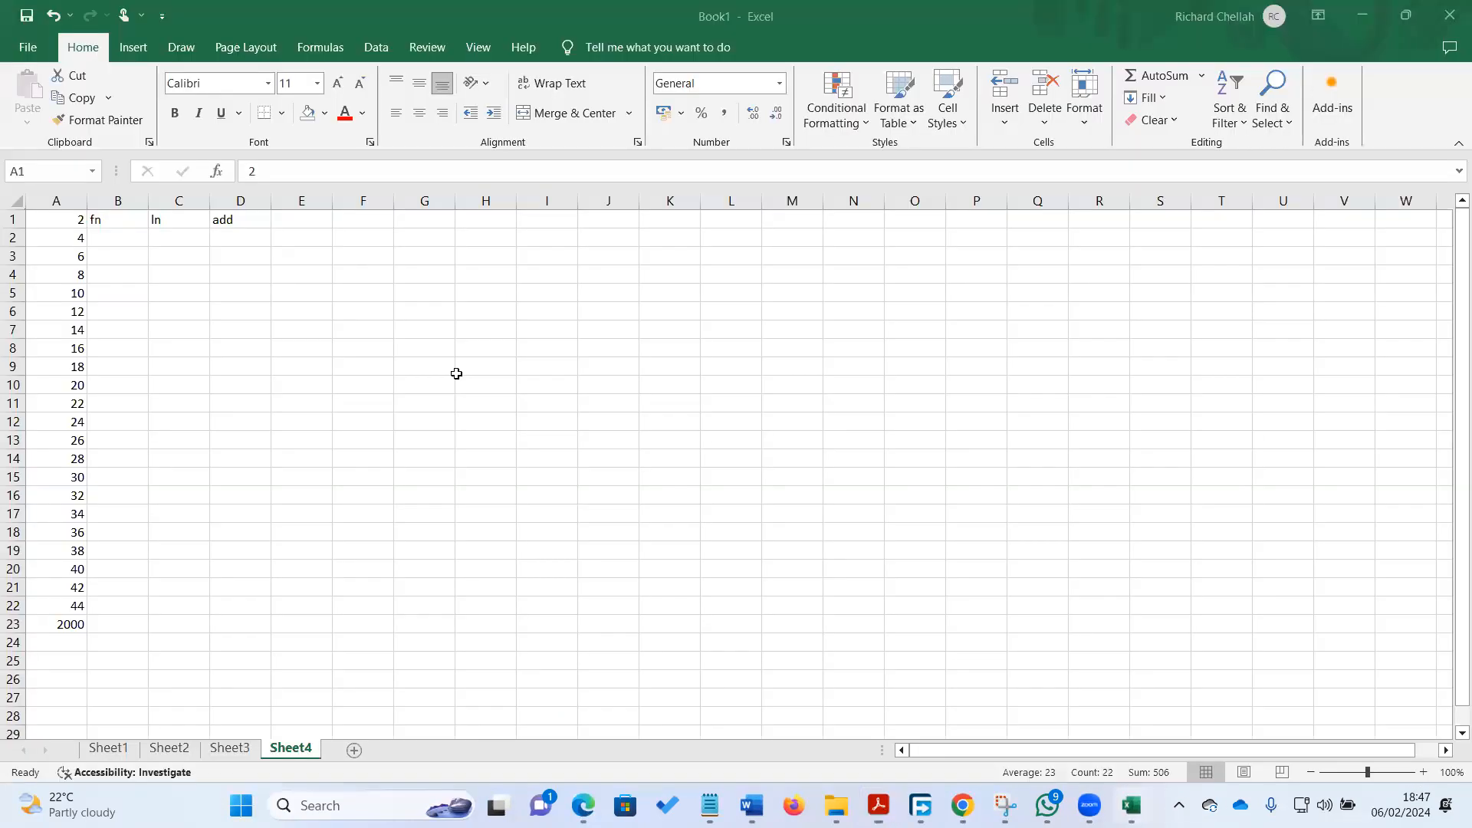
click(422, 232)
text(1)
key(Return)
text(1)
key(Return)
text(1)
key(Return)
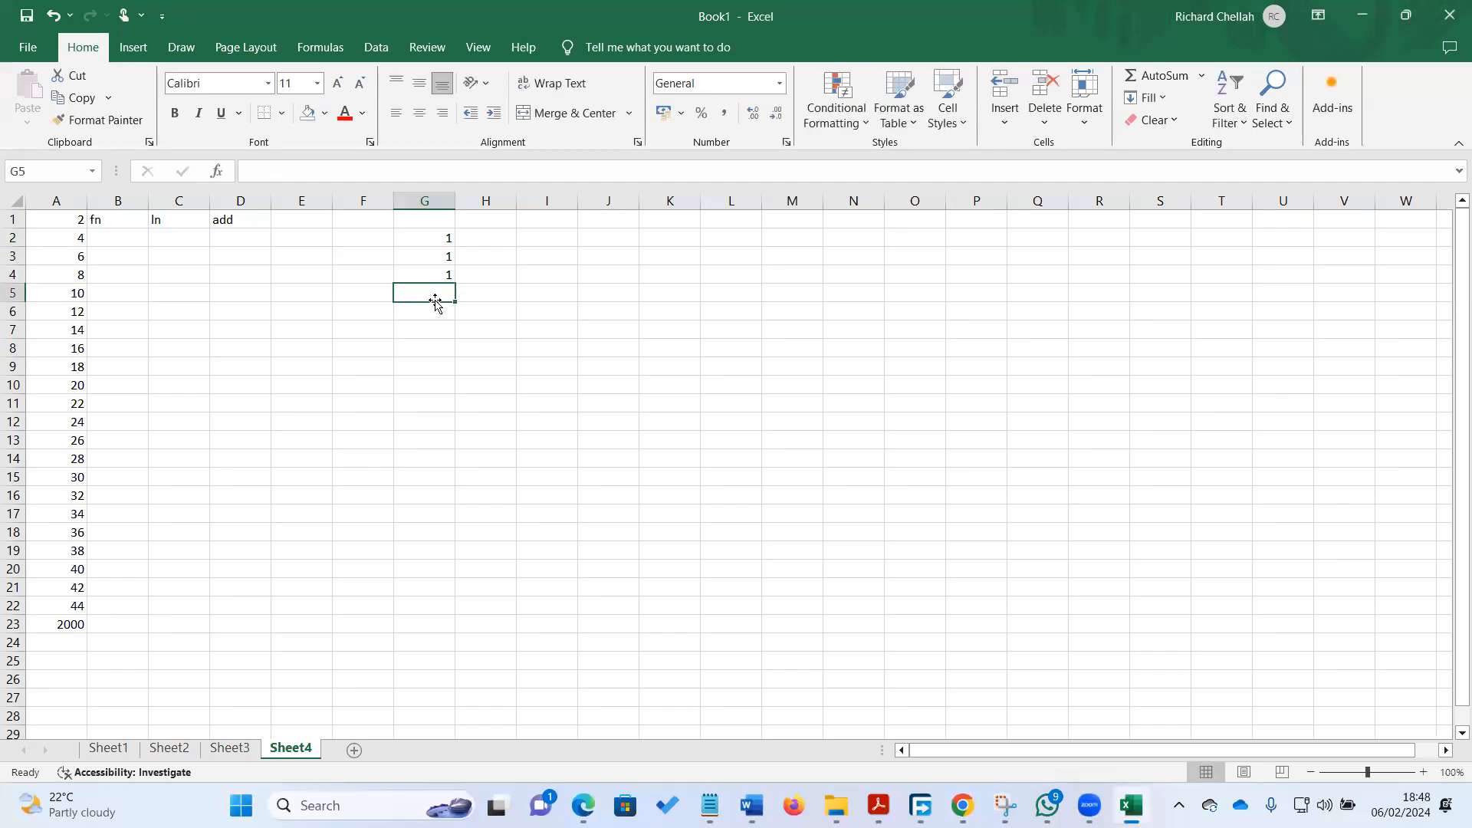
text(1)
key(ctrl+Return)
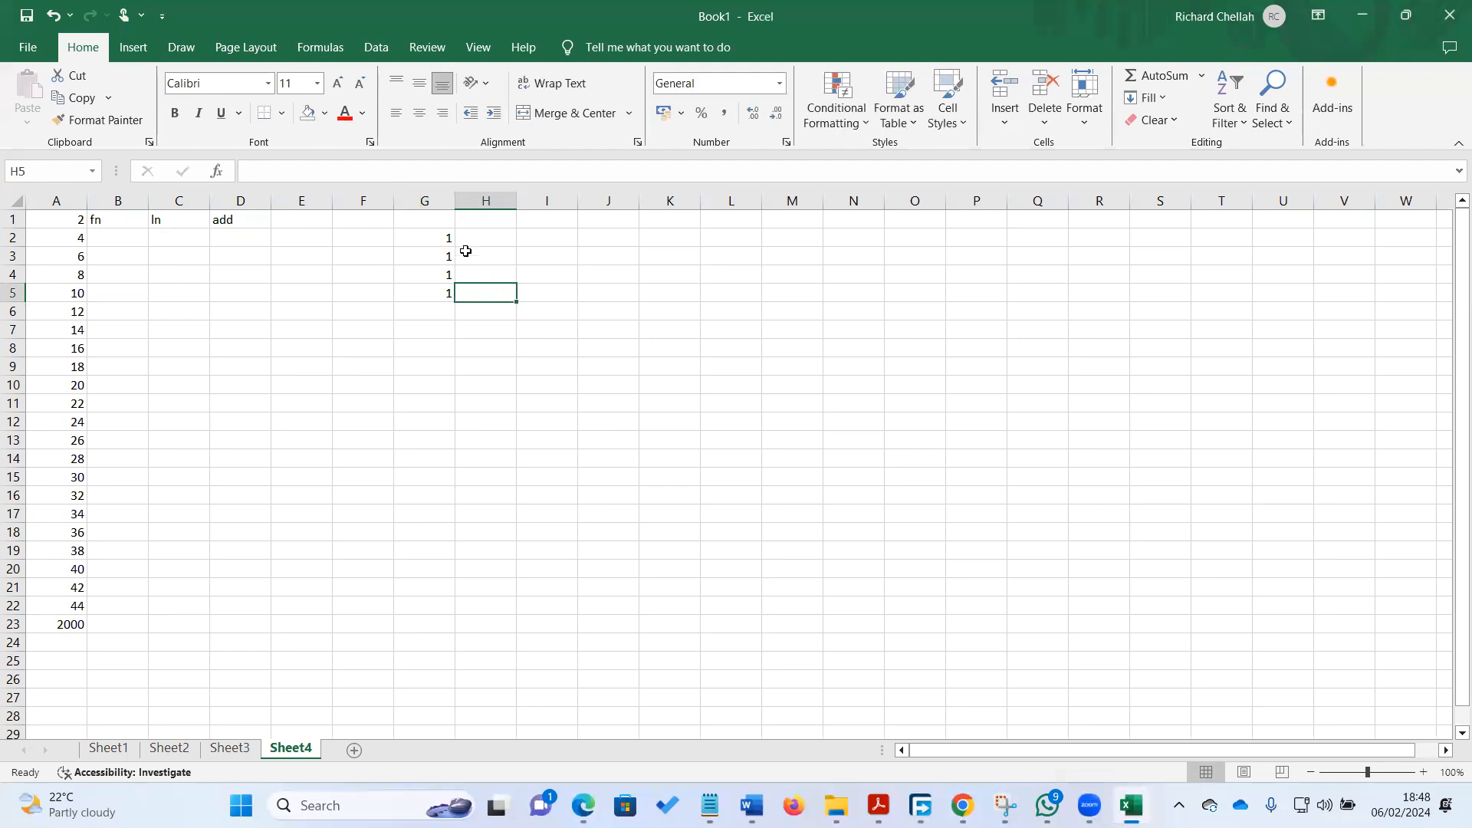
drag(450, 233, 450, 606)
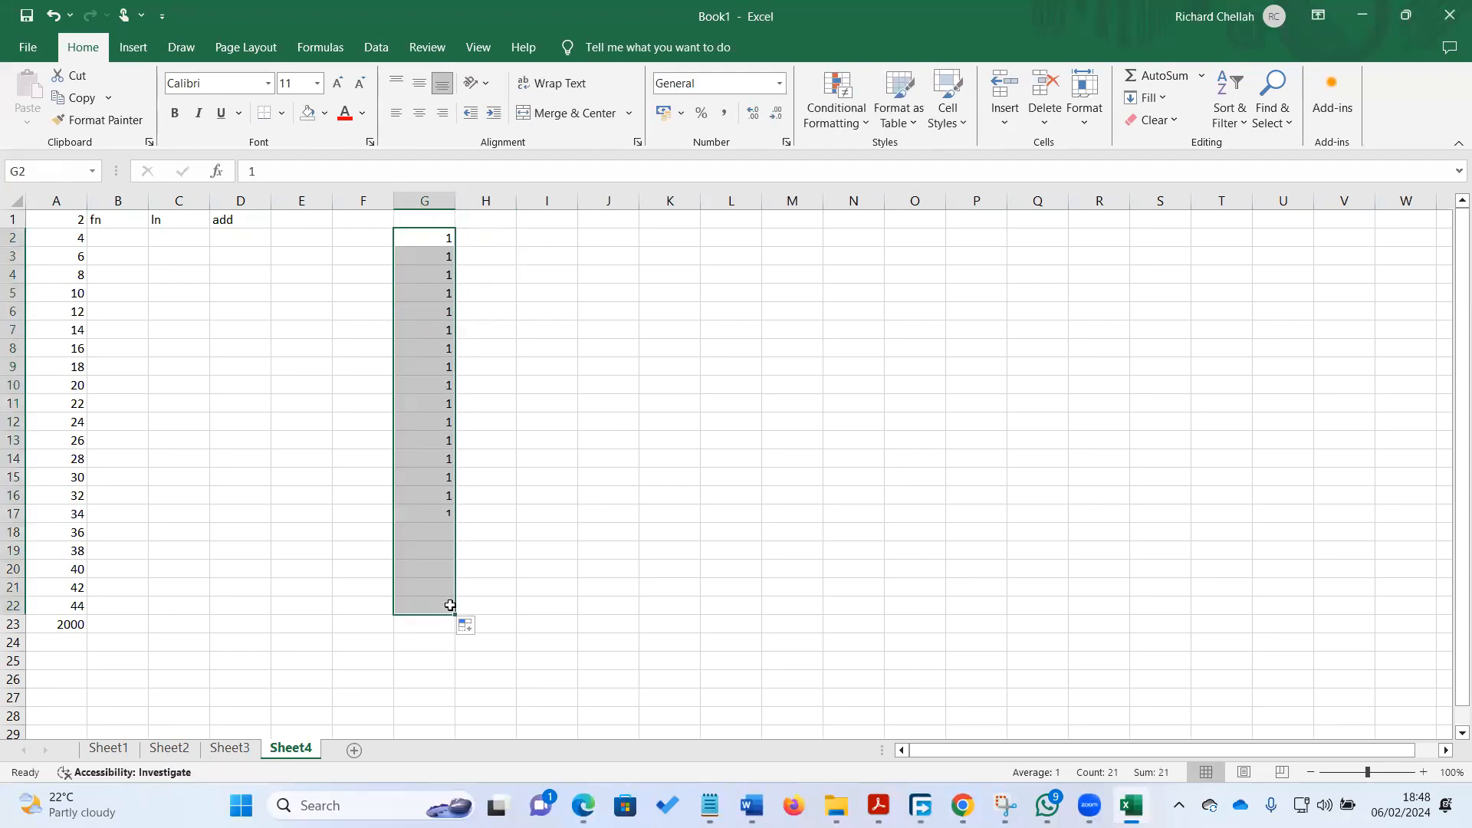
Enter Zambia in cell I3 and fill it down to I21
click(548, 249)
text(Zambia)
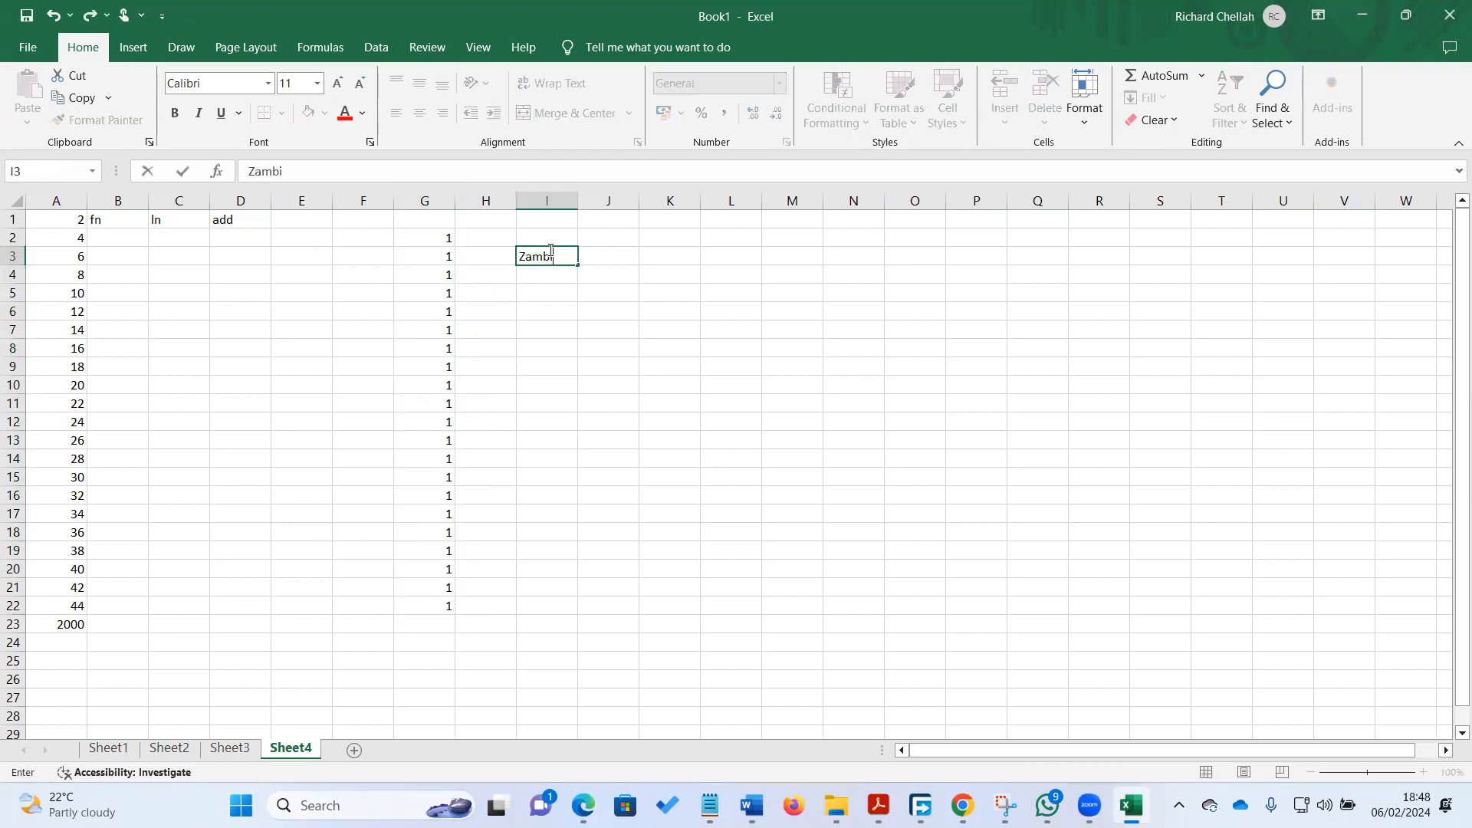
click(605, 249)
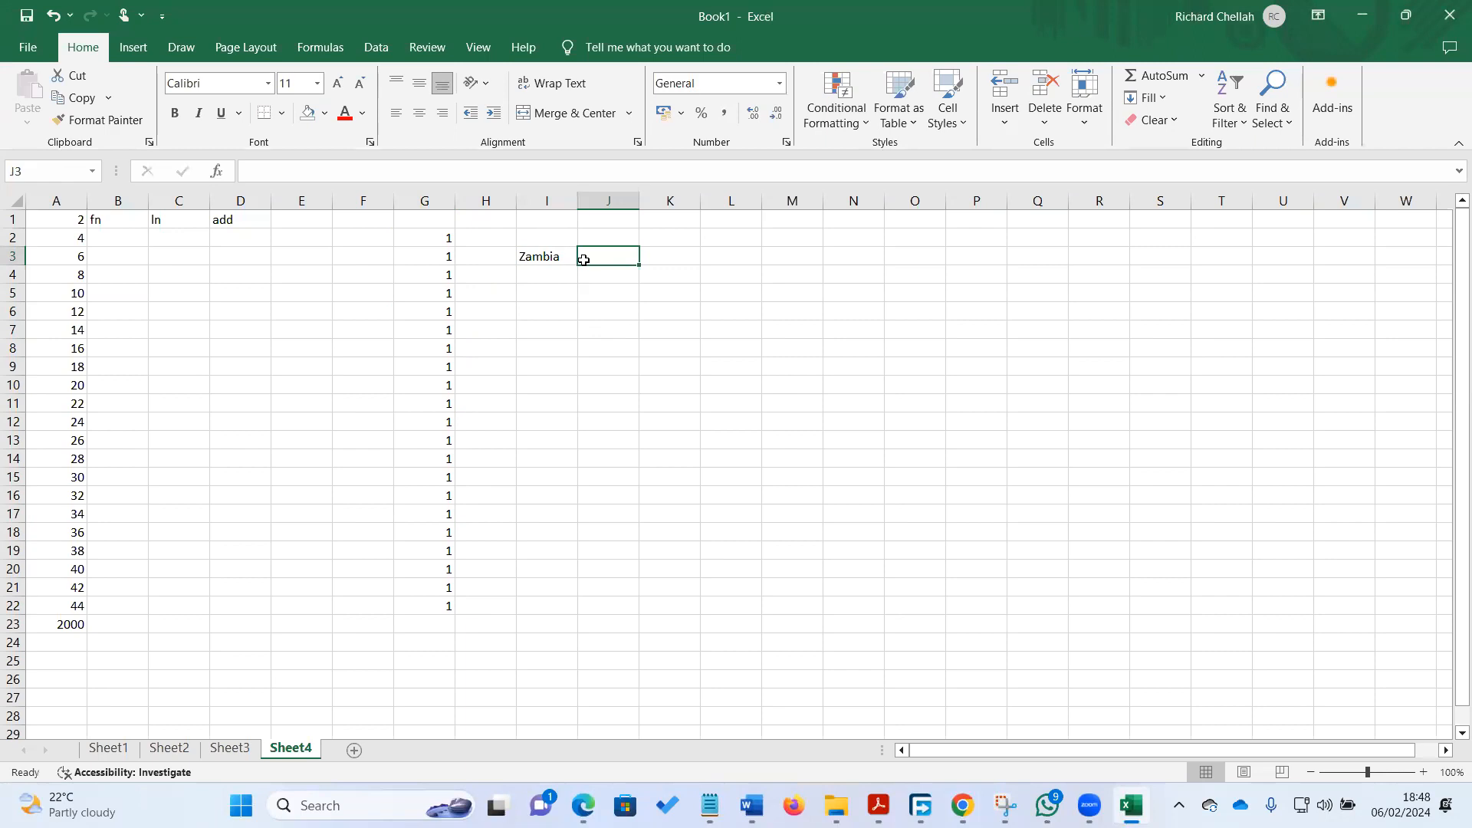
click(567, 254)
drag(577, 264, 580, 605)
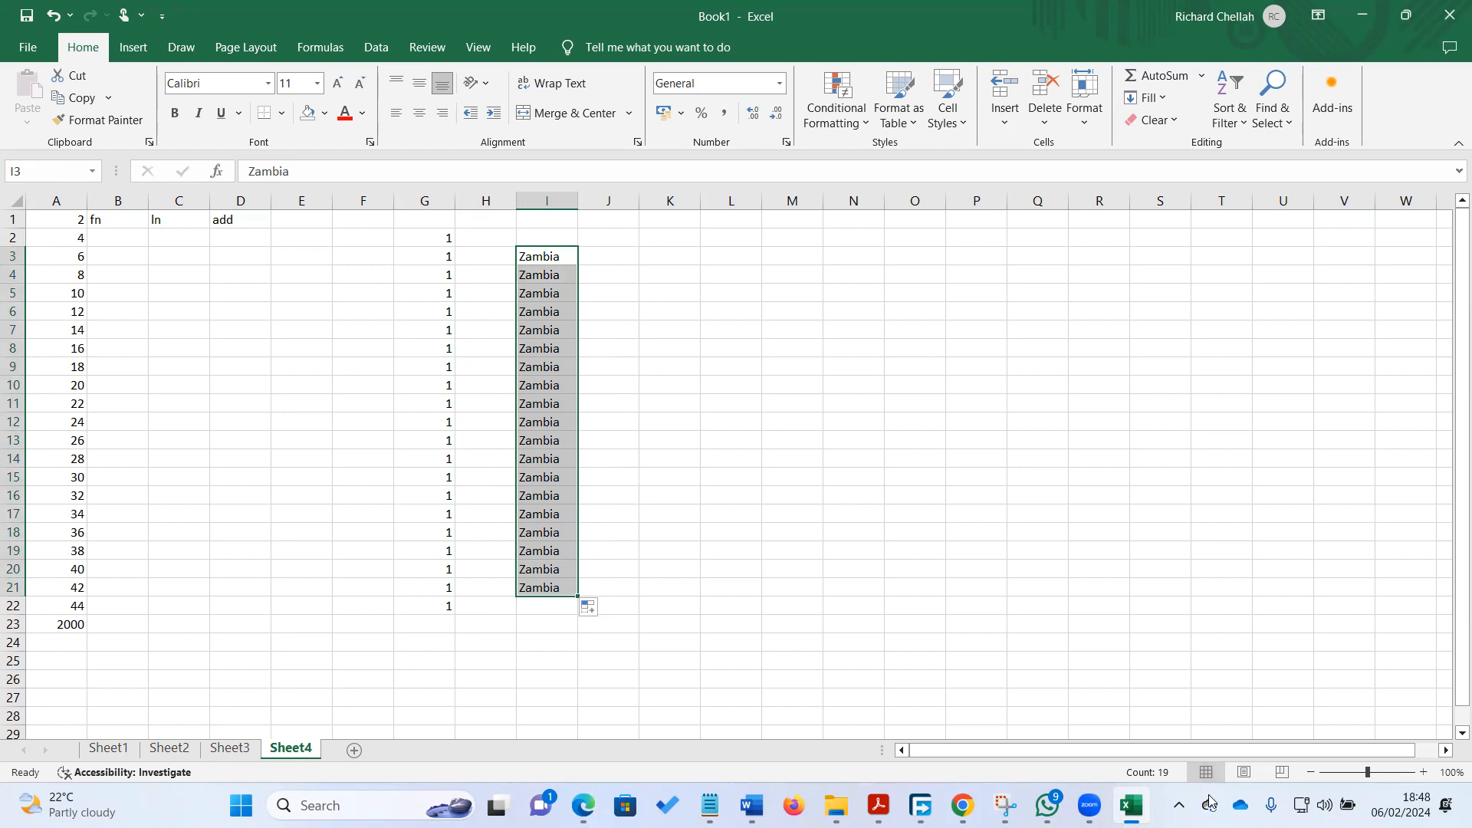
Switch to the PDF manual and read the Hello World text copy example and the opening of the Fill Sequences section
click(1132, 805)
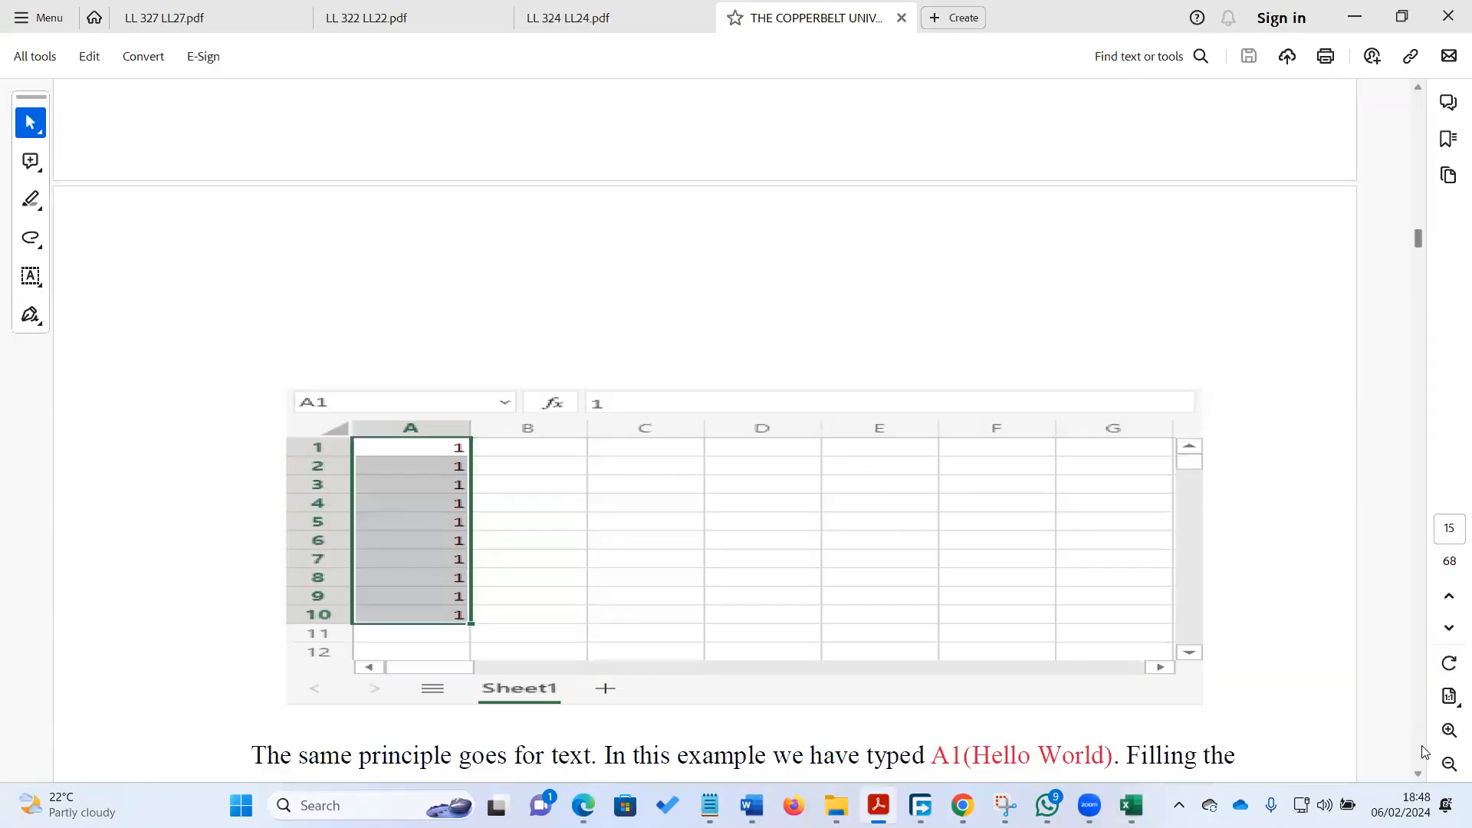
scroll(1417, 777, down, 10)
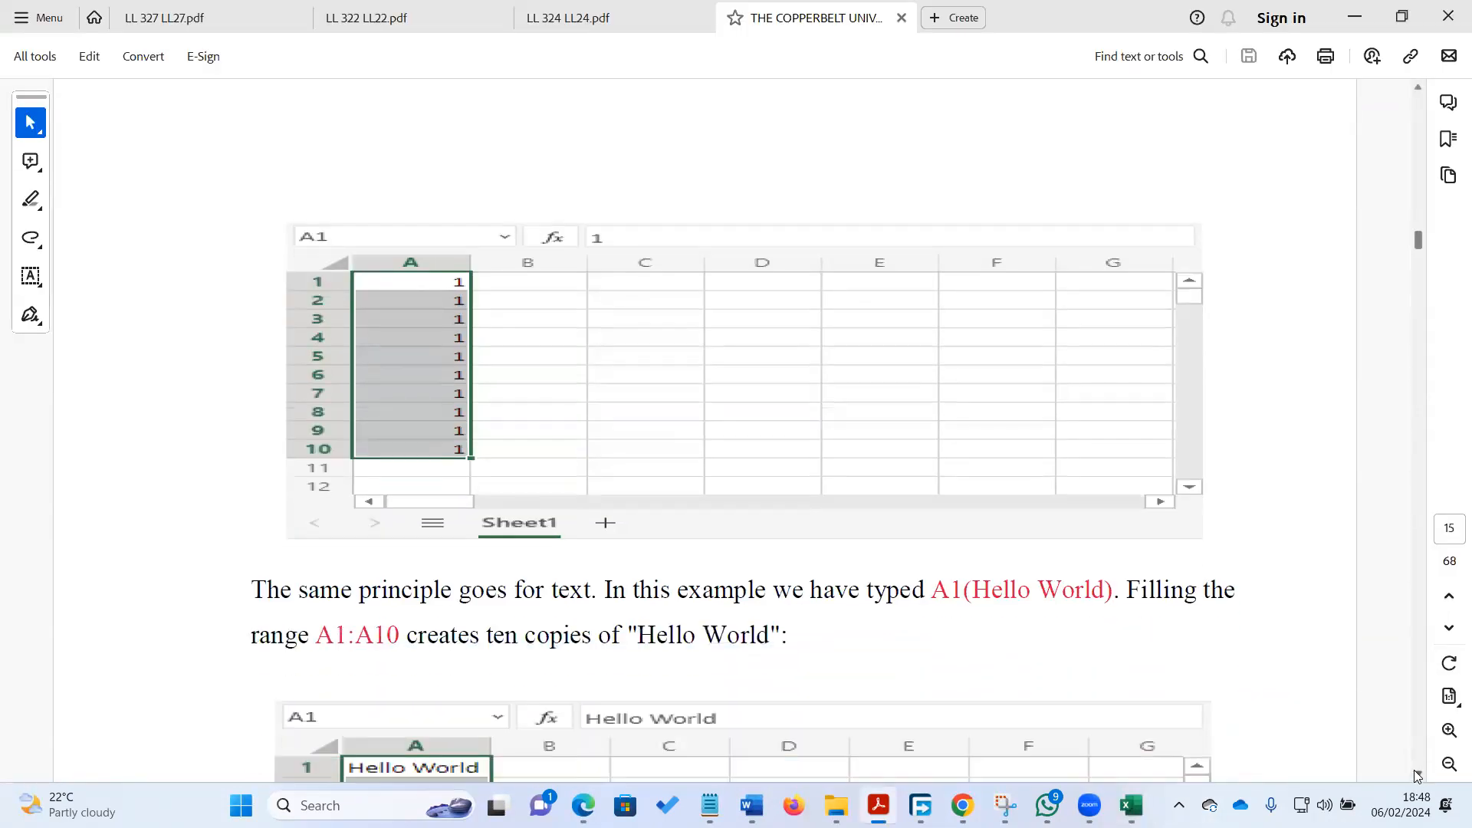
scroll(1417, 777, down, 2)
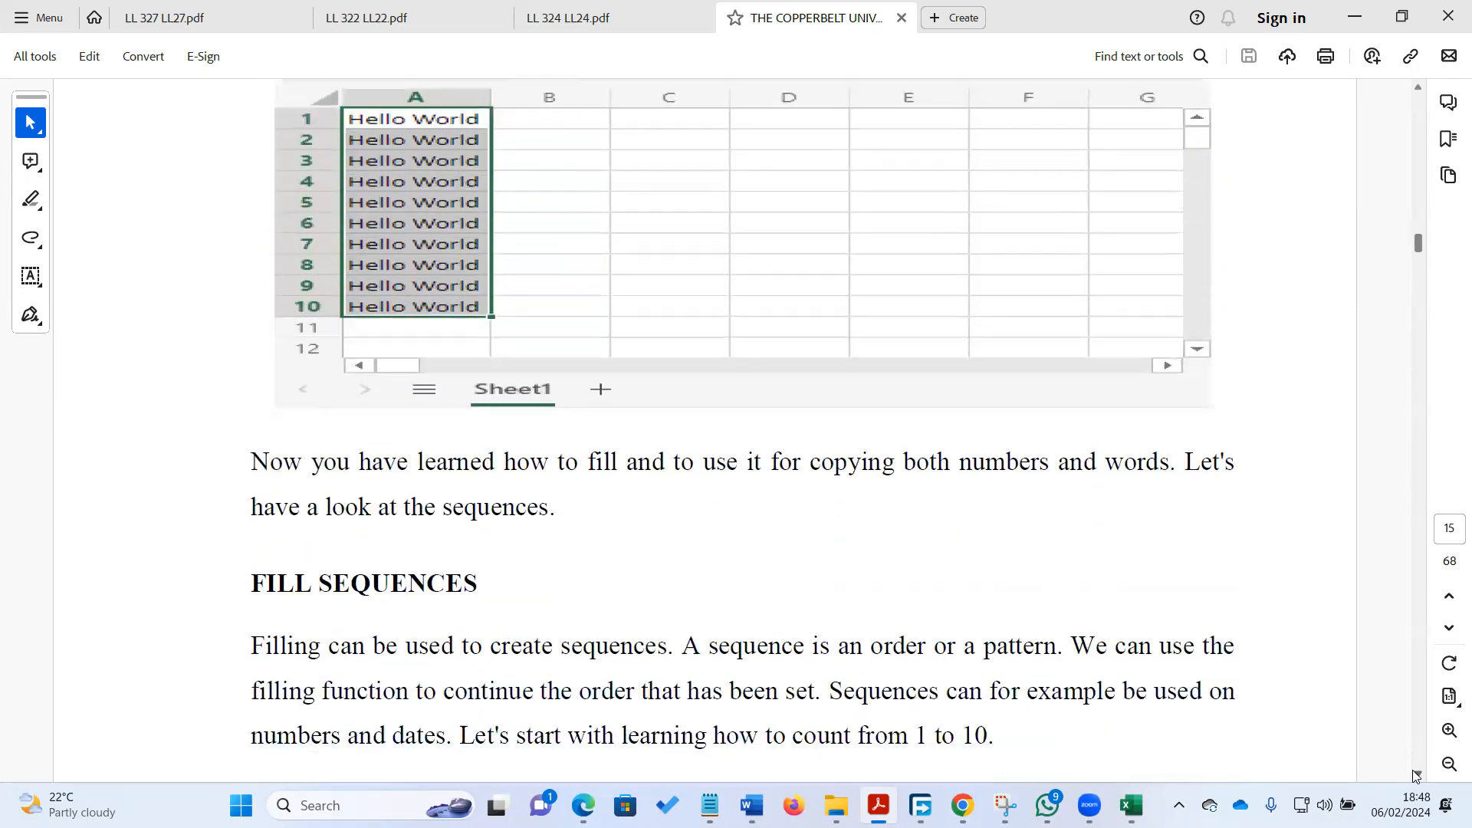
scroll(1417, 776, down, 3)
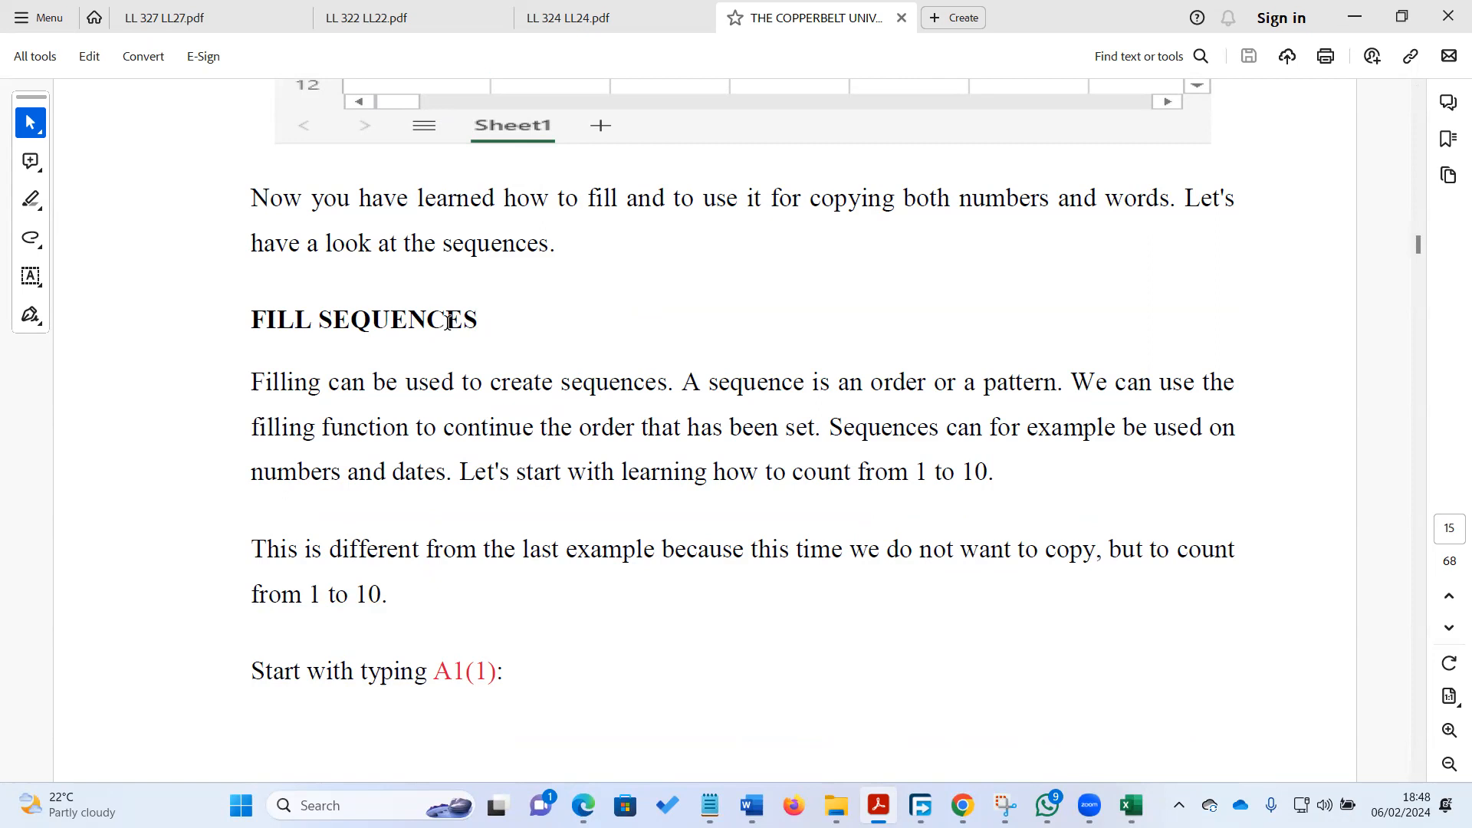
scroll(1416, 778, down, 4)
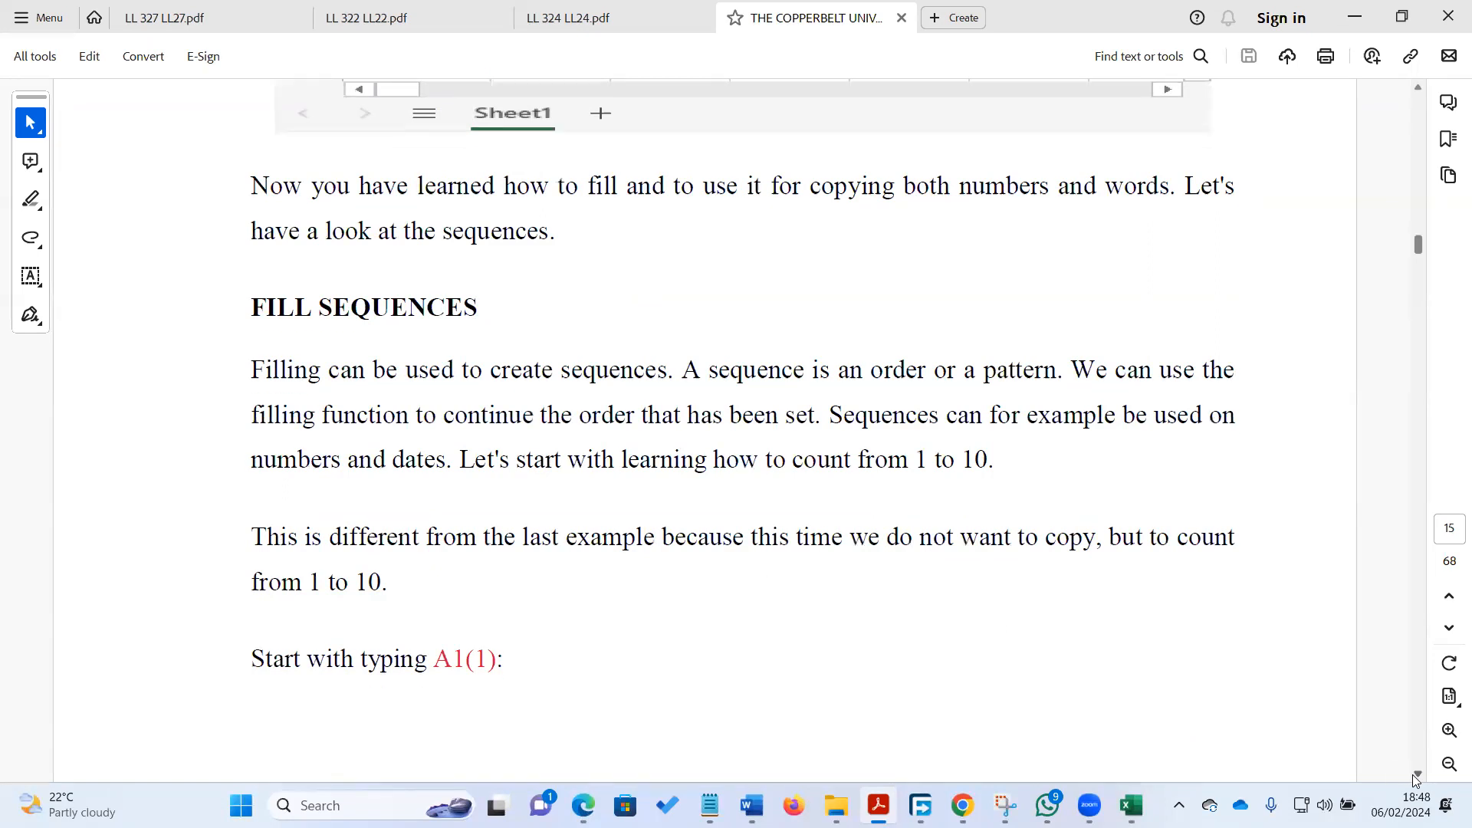
scroll(1416, 779, down, 15)
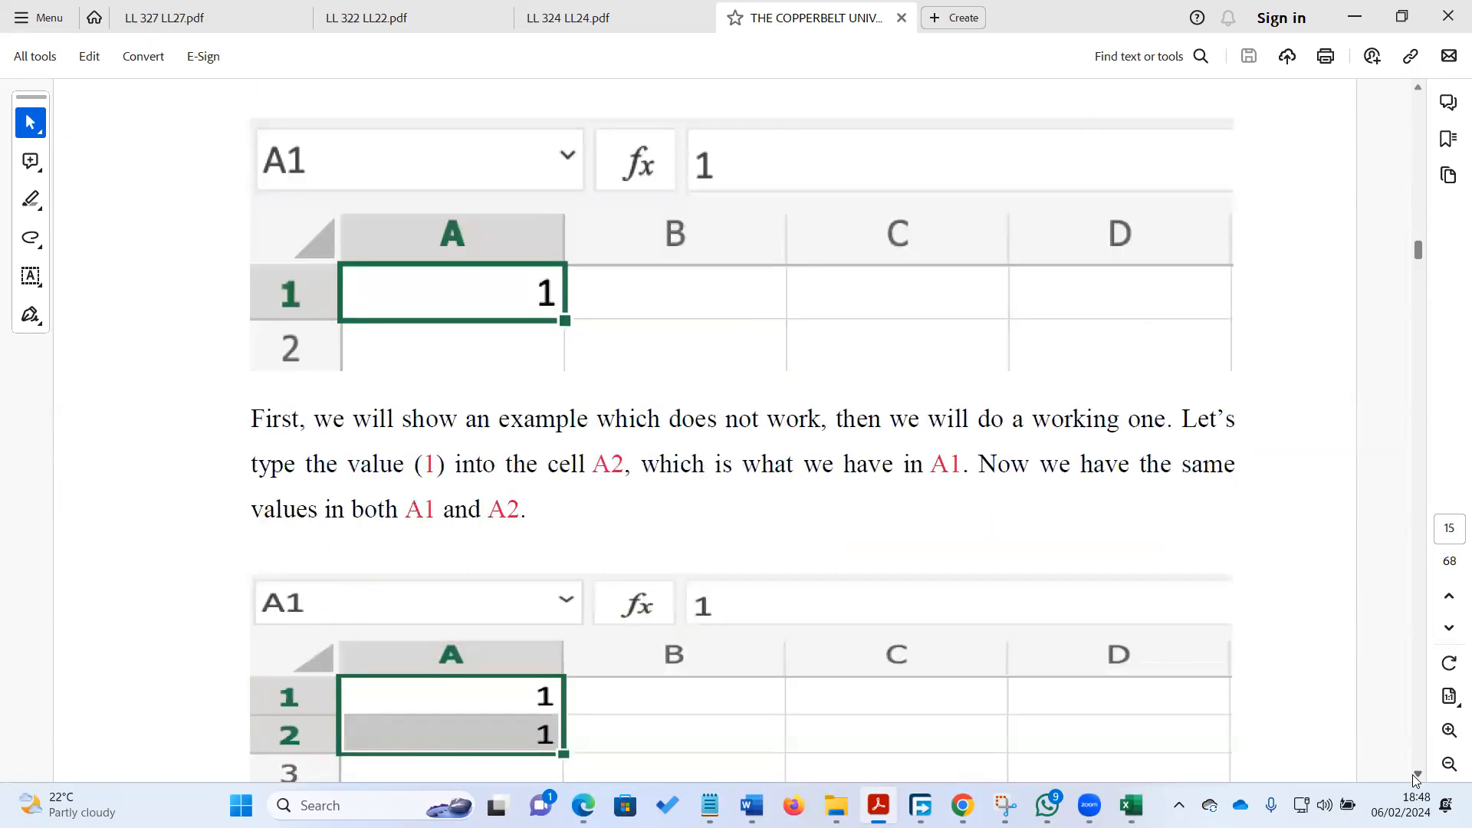
Read the manual's examples of filling A1:A10 with number sequences and the start of the Sequence of Dates section
scroll(1413, 775, down, 12)
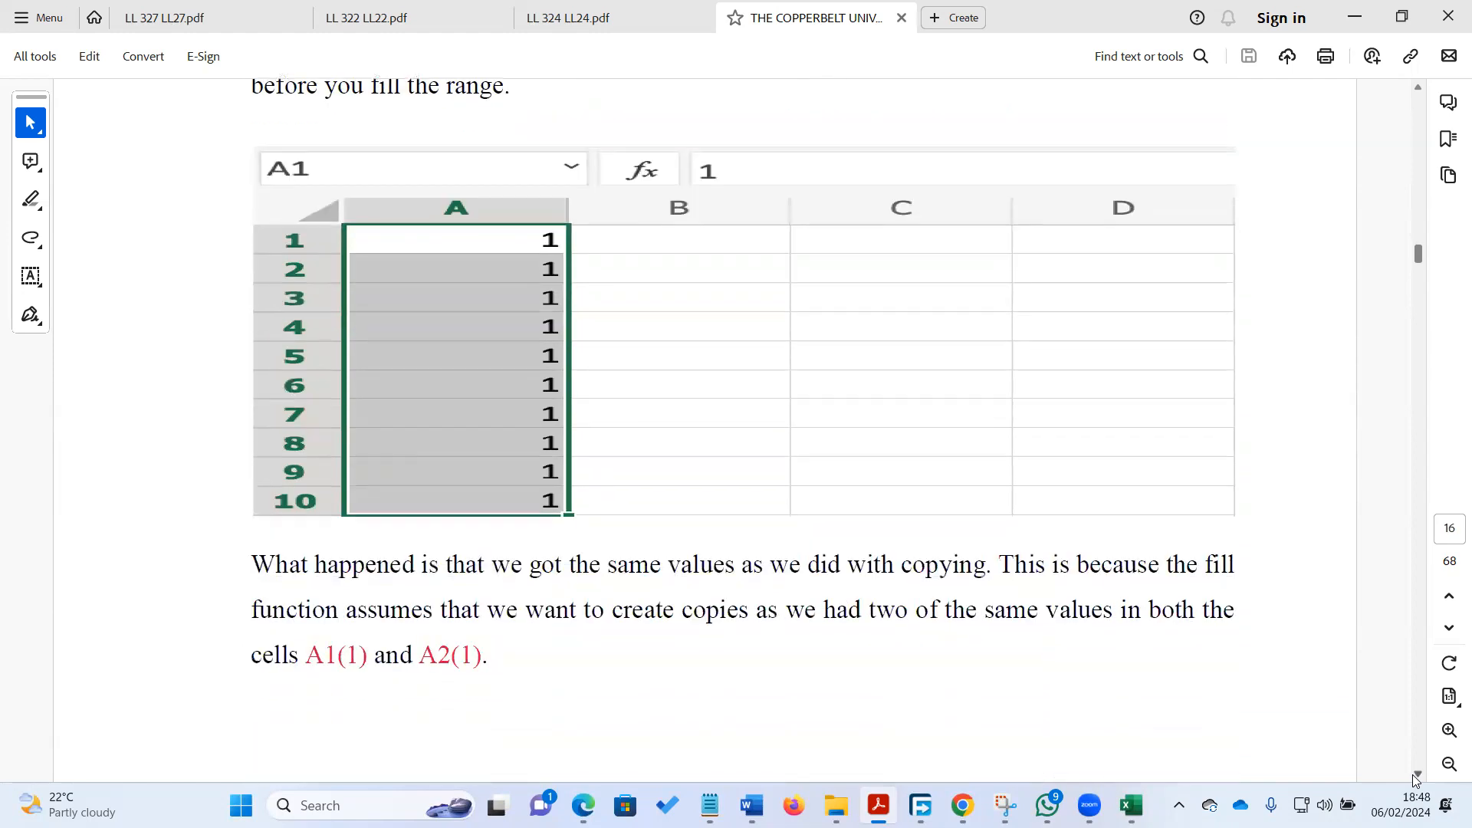
scroll(1413, 774, down, 10)
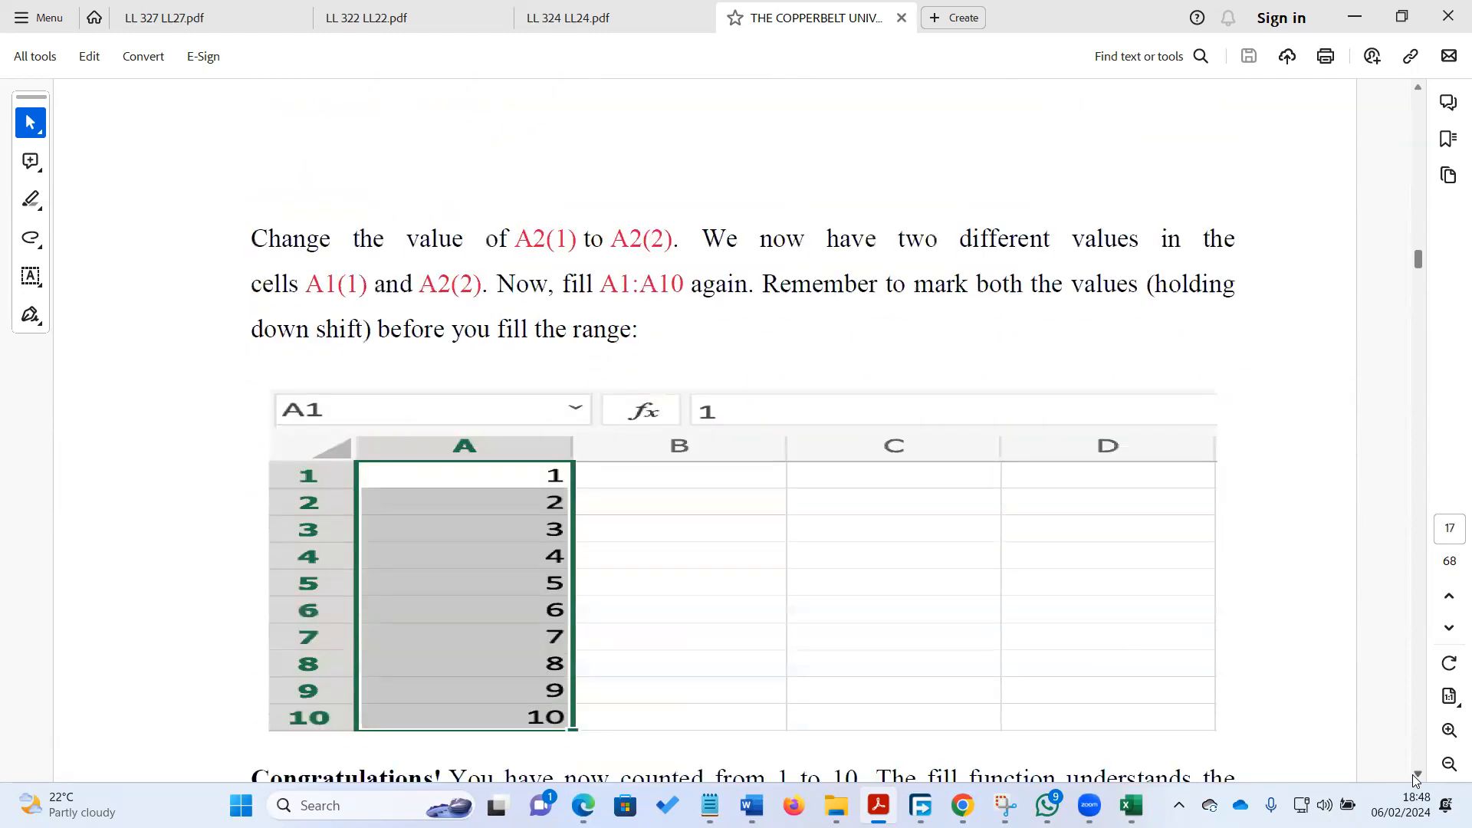
scroll(1413, 775, down, 10)
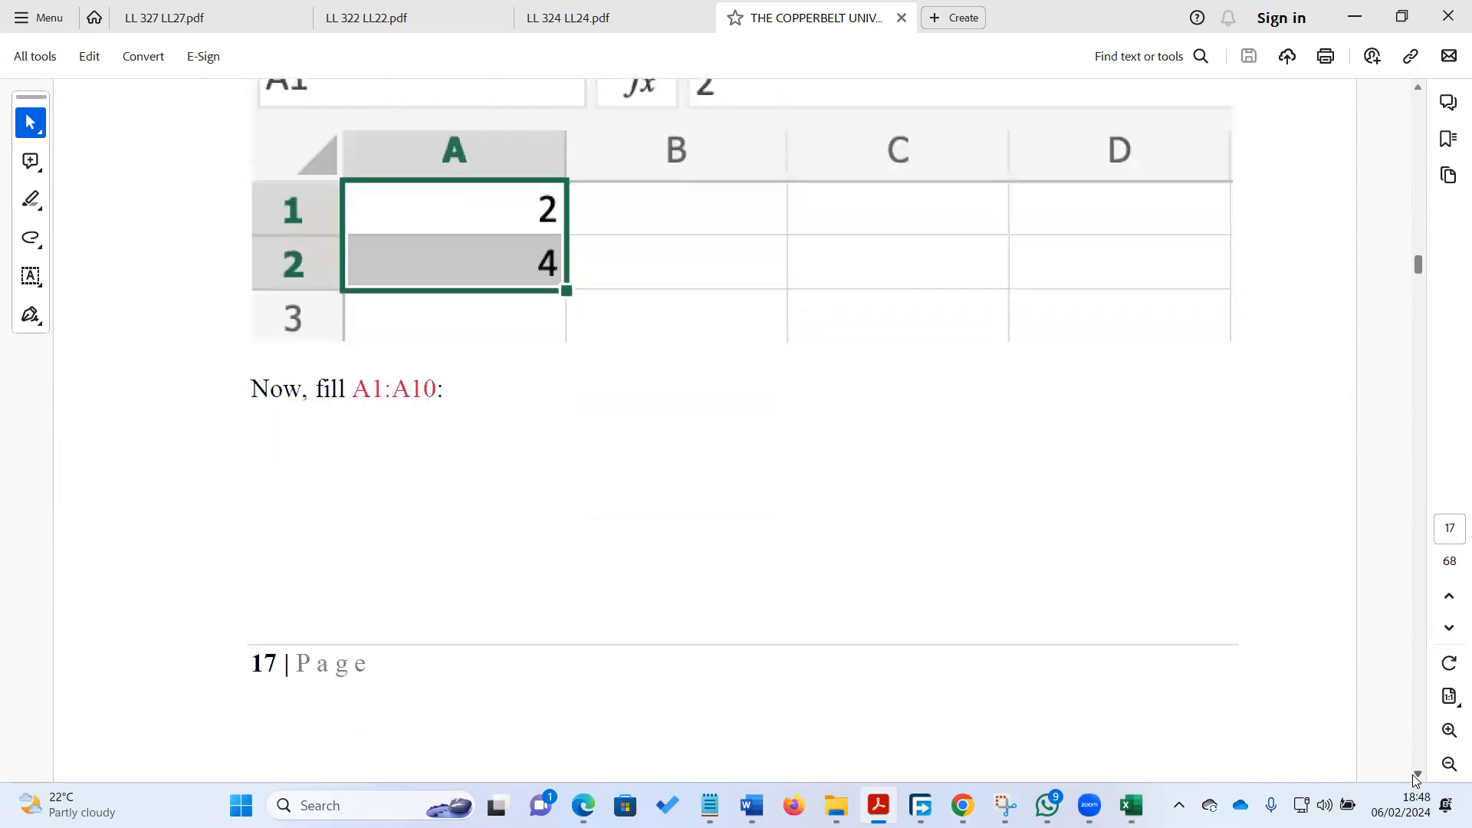
scroll(1413, 775, down, 6)
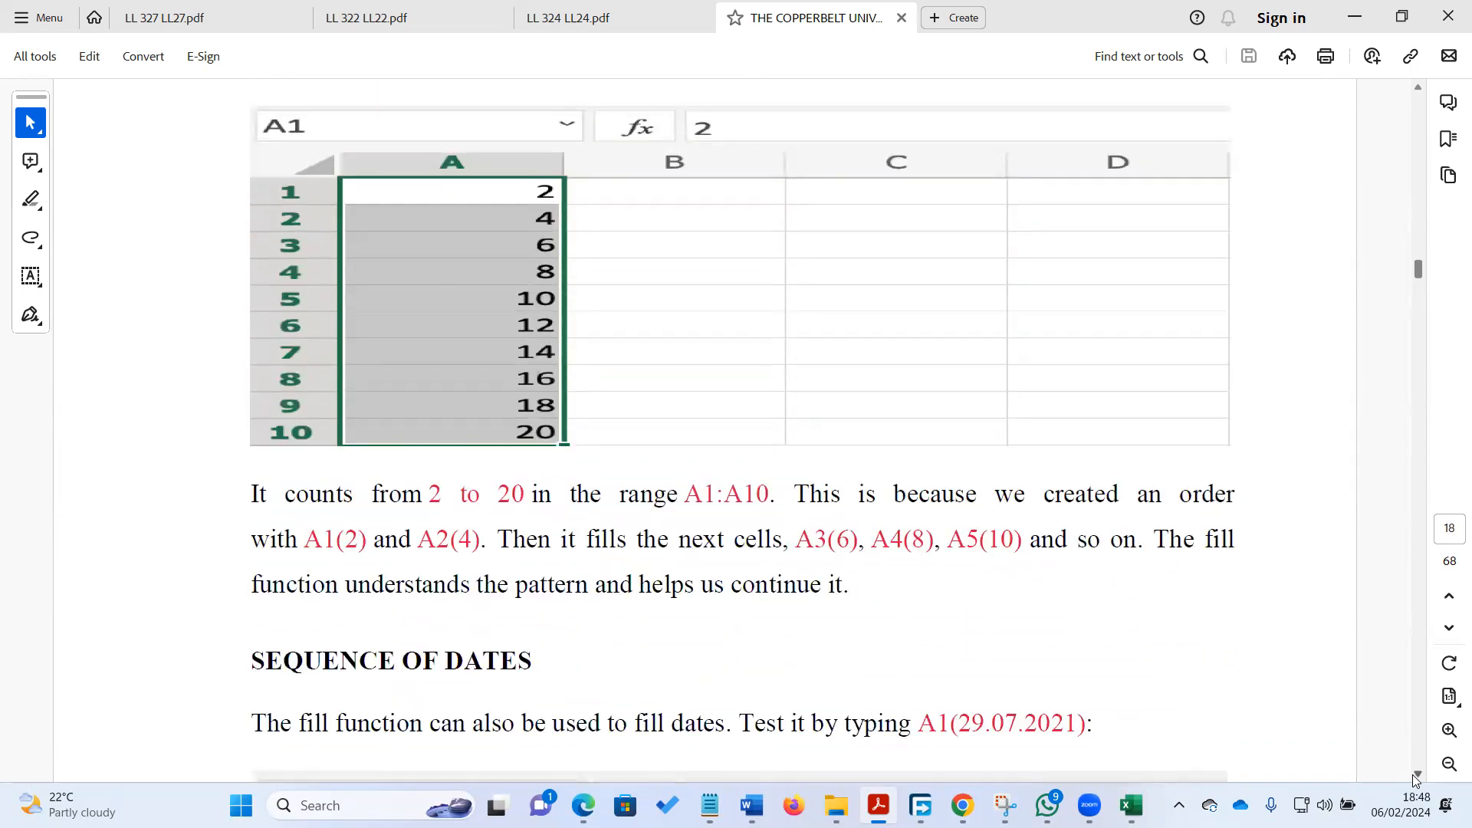
scroll(1412, 774, down, 8)
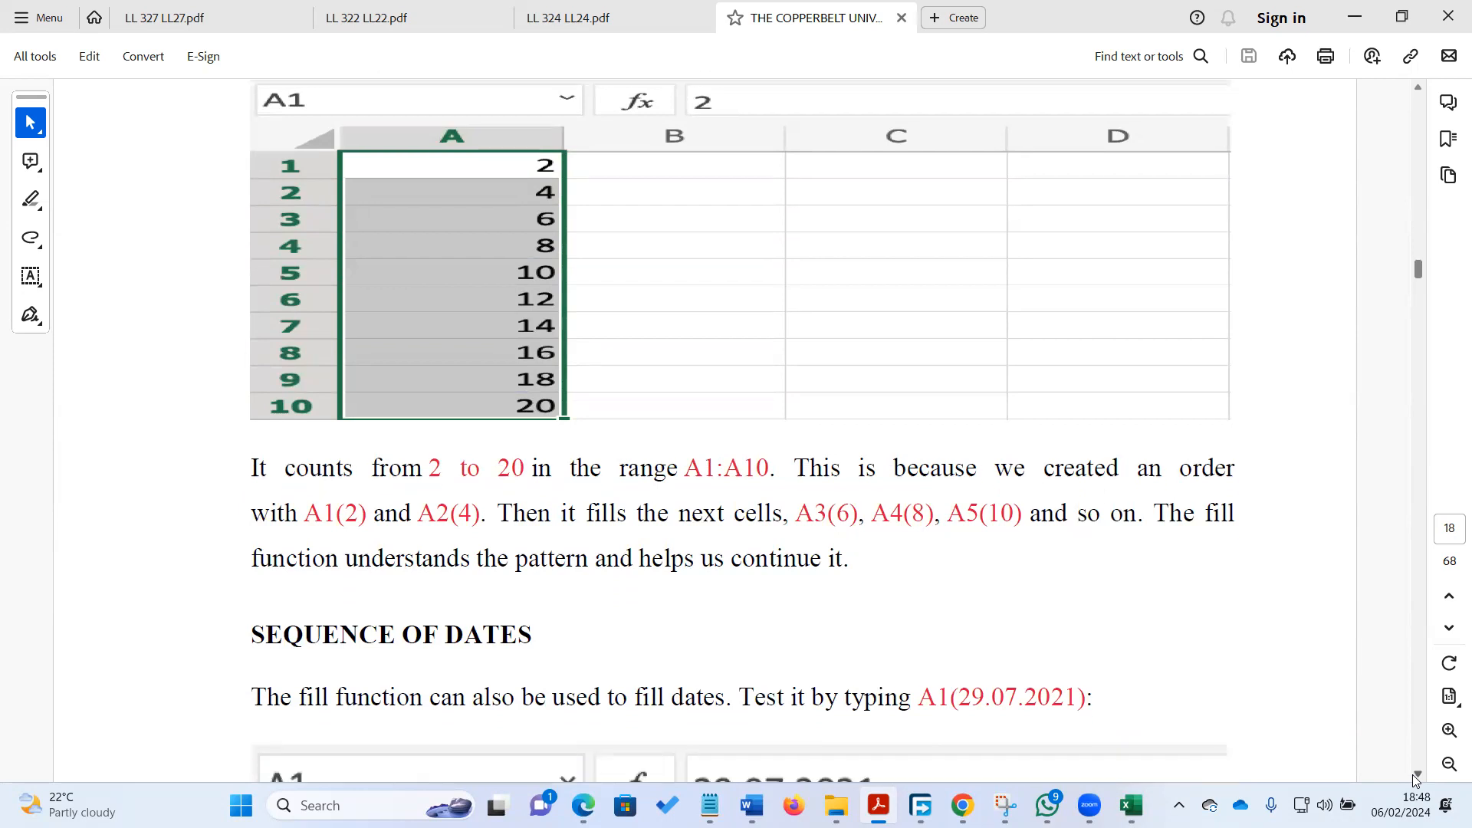
scroll(1412, 775, down, 7)
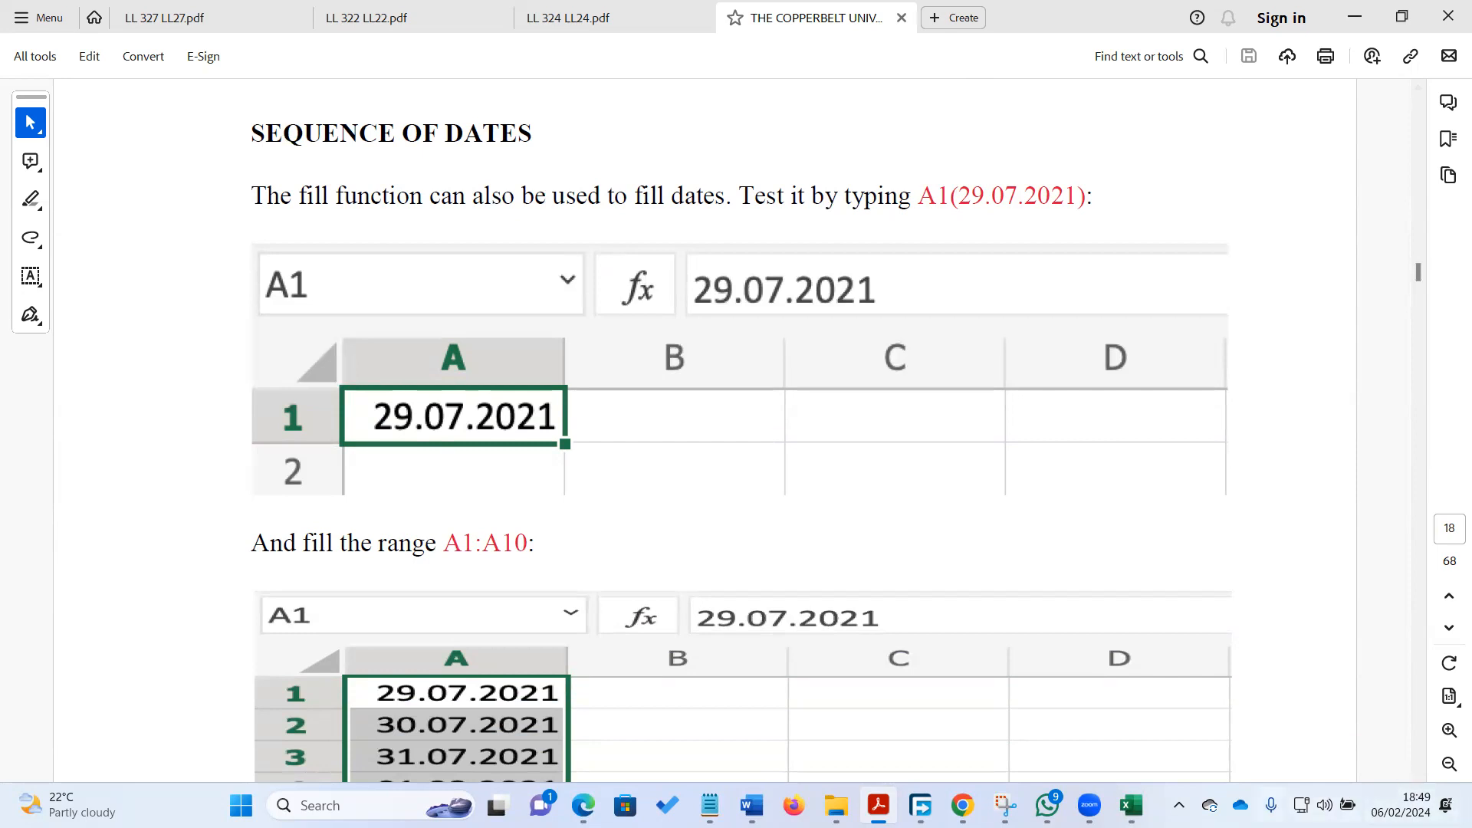
Switch to Excel, enter the date 12-02-2024 in cell N5 and fill the date series down to N15
key(alt+Tab)
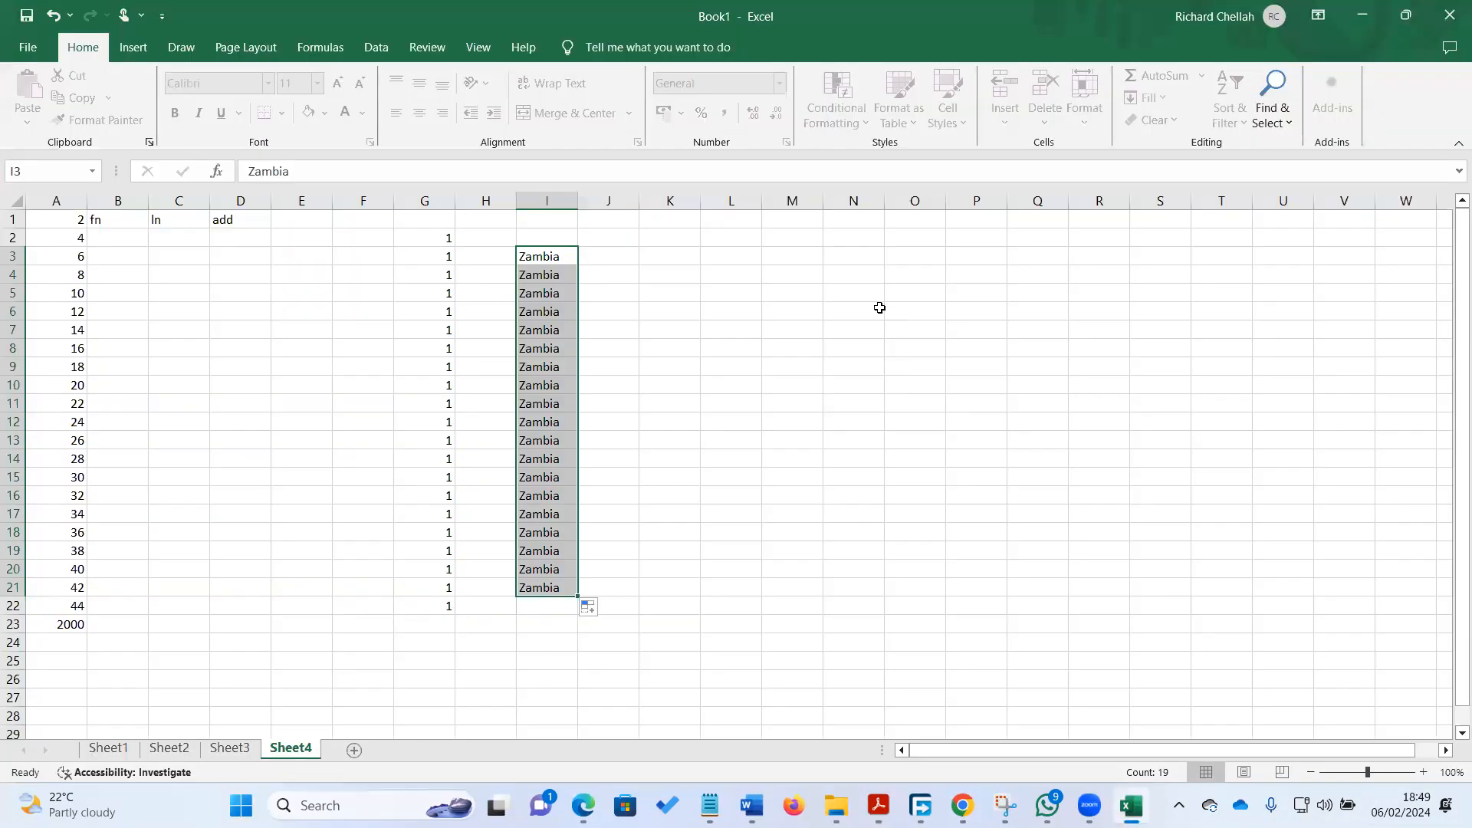
click(857, 290)
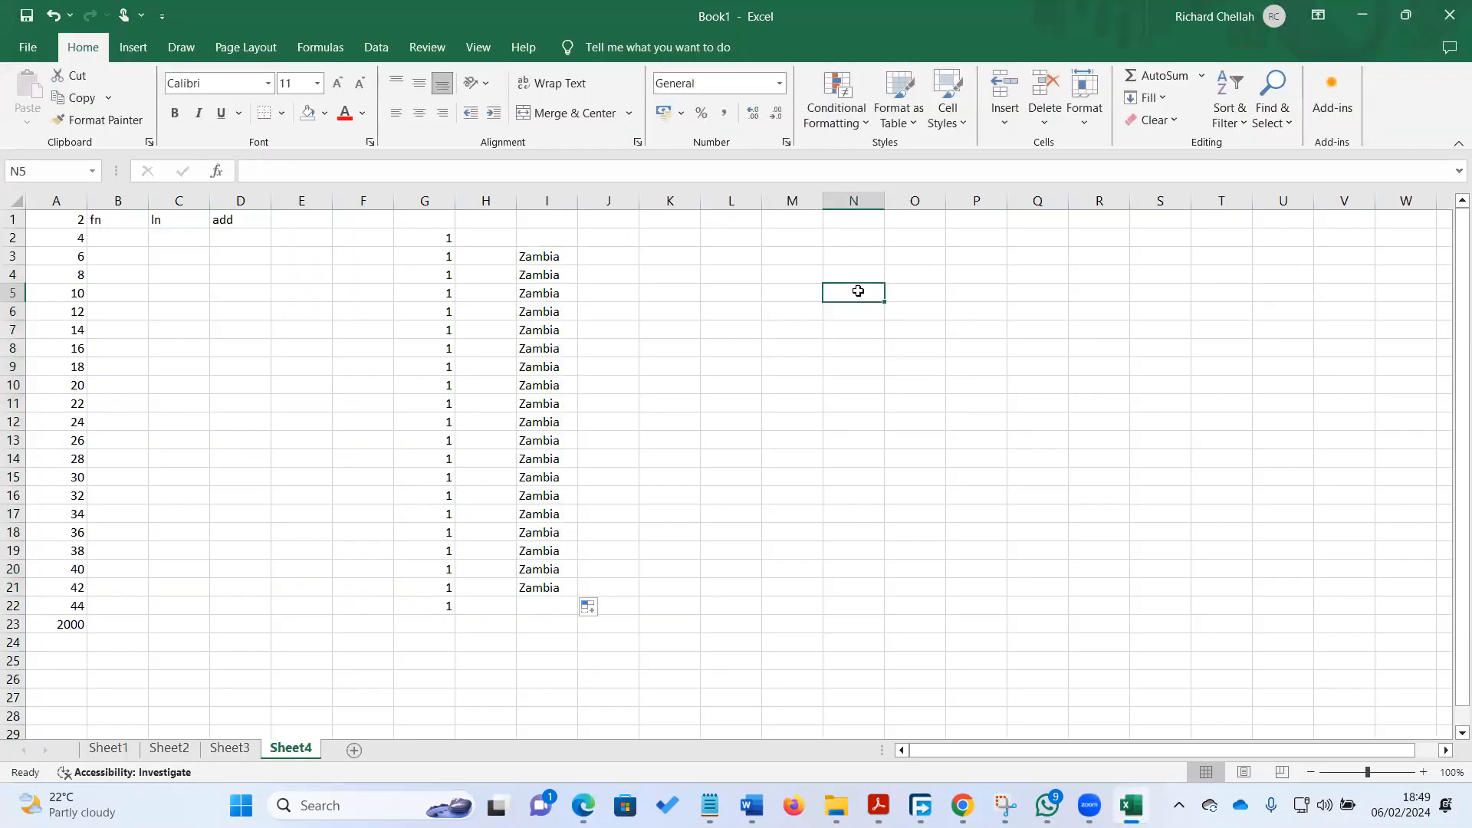
text(12-02-2024)
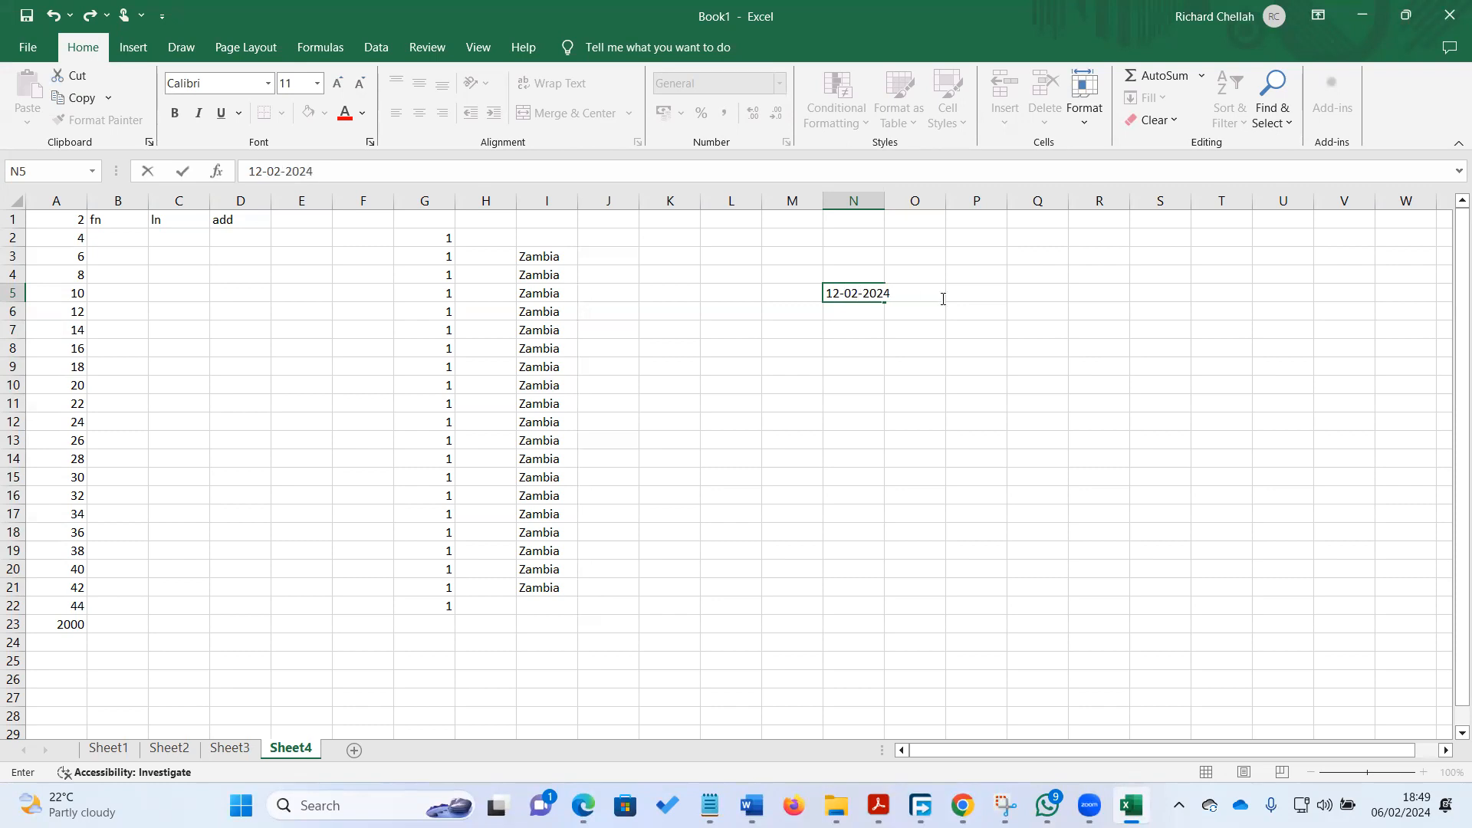
click(874, 201)
click(881, 296)
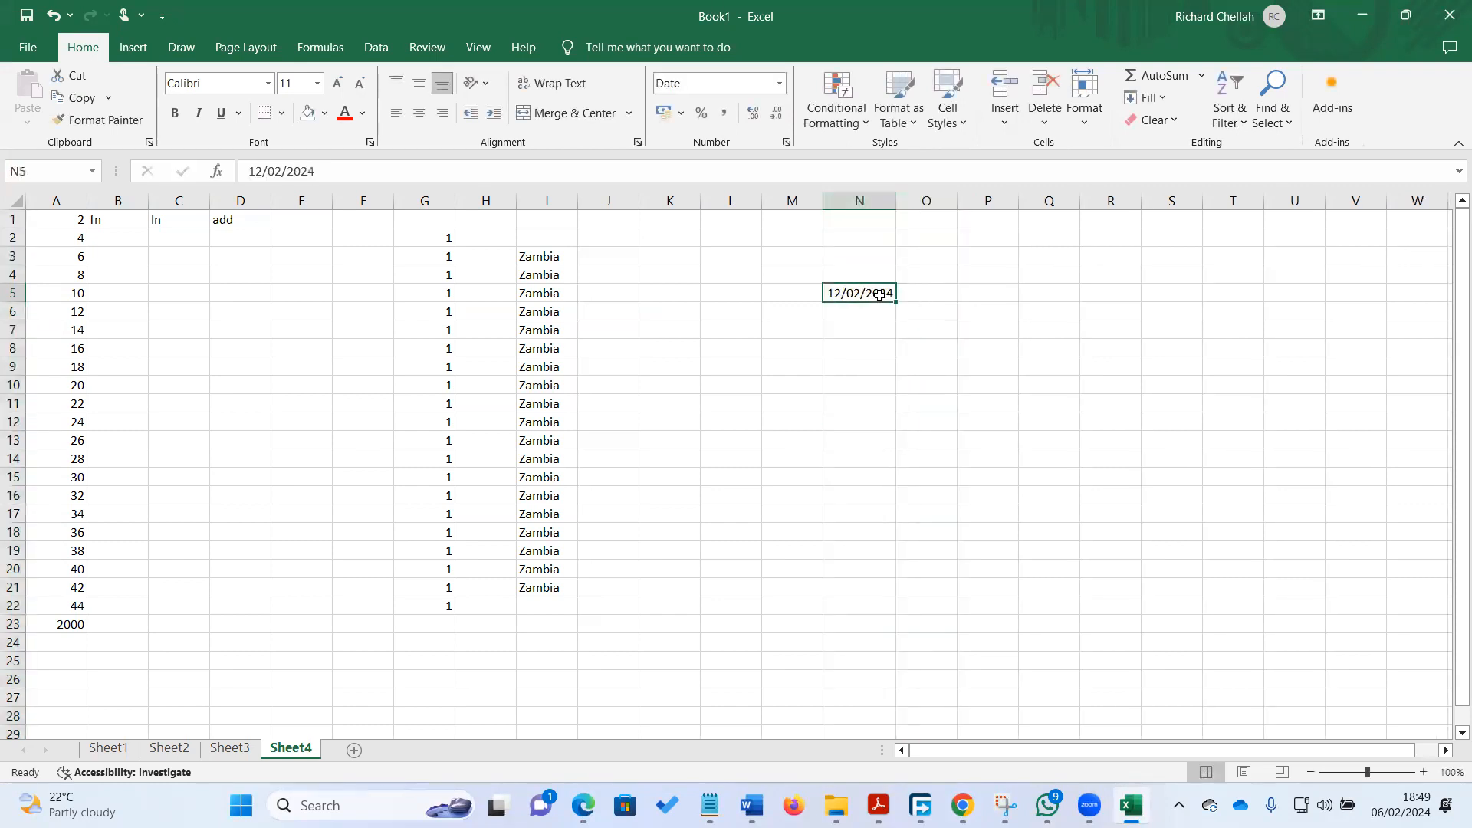
drag(894, 302, 878, 485)
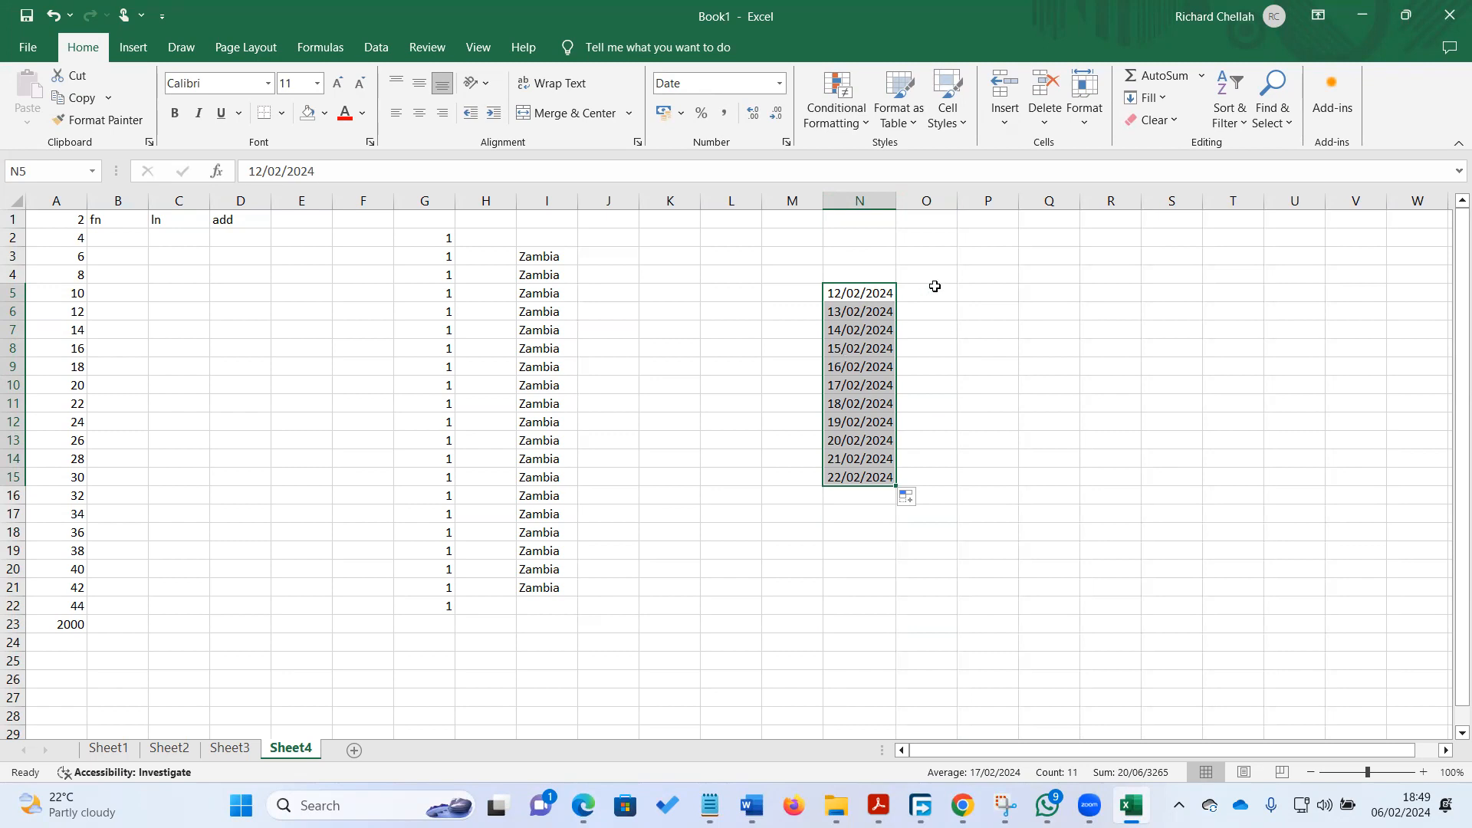
Enter the date 12-12-2024 in cells P5 and P6 and fill the repeated date down to P8
click(996, 290)
text(12)
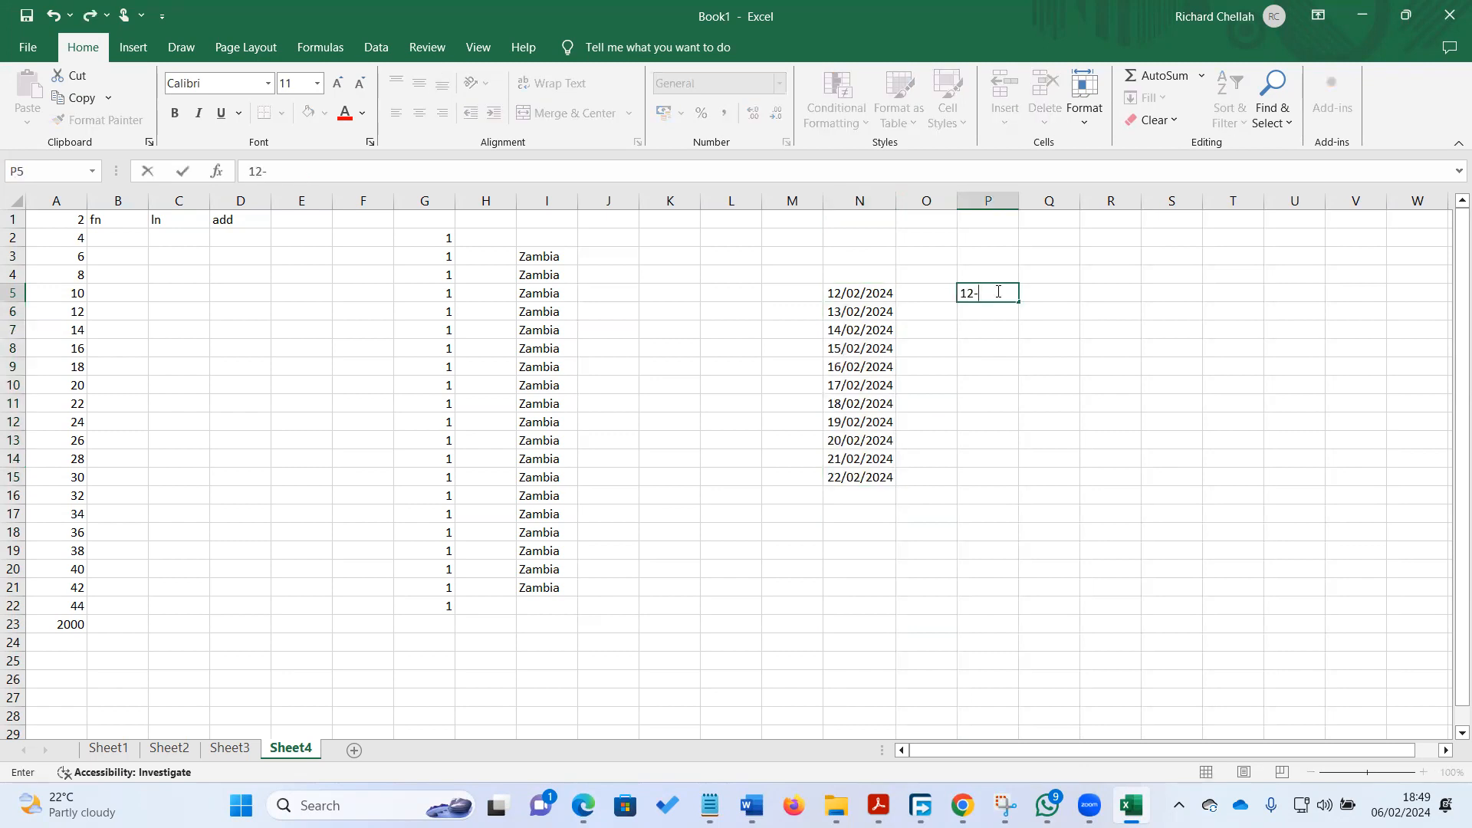
text(-12-2024)
key(Return)
text(12)
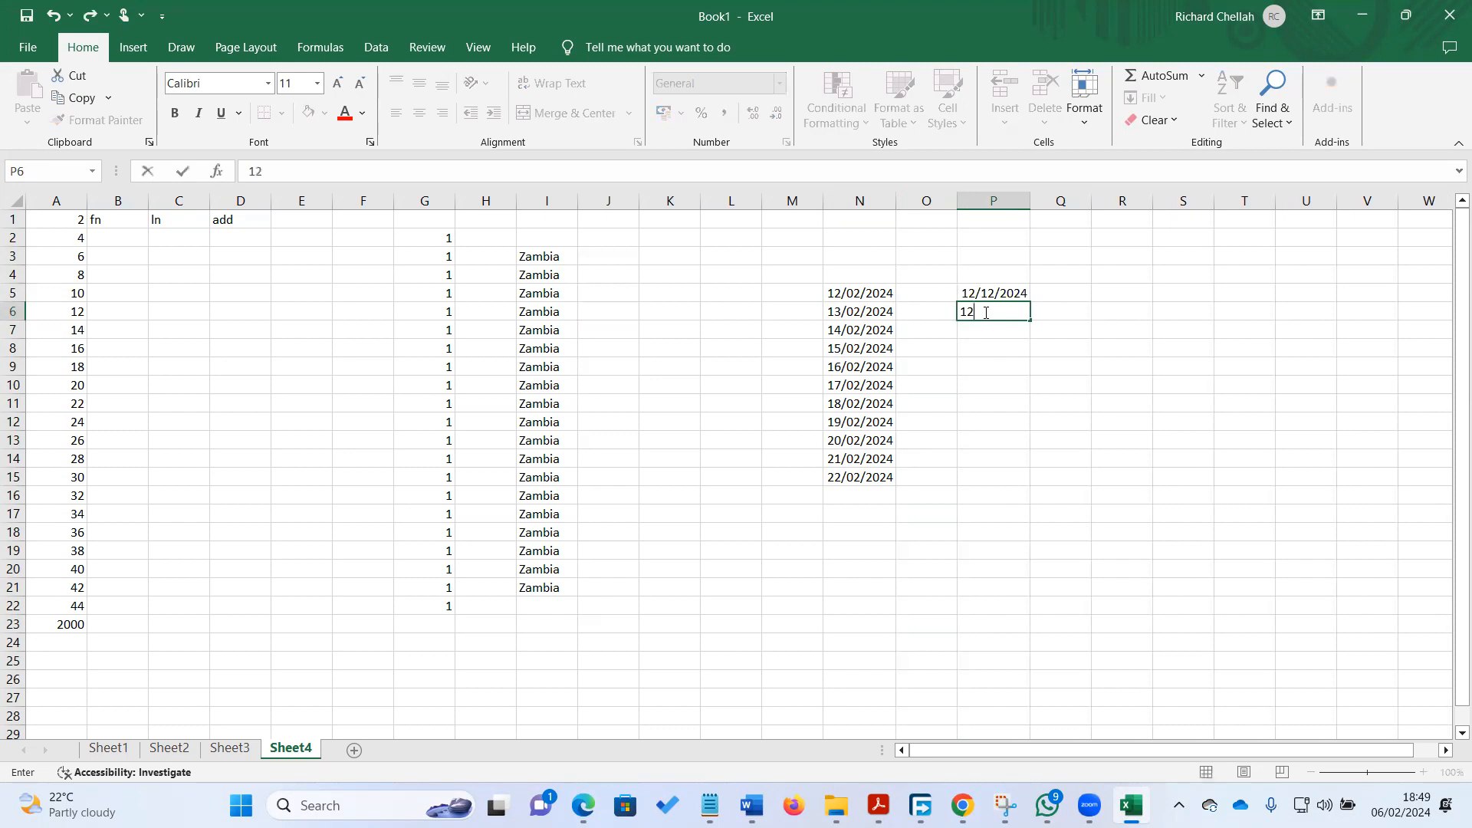
text(-12-2024)
click(1047, 294)
click(1015, 292)
drag(1018, 298, 1028, 358)
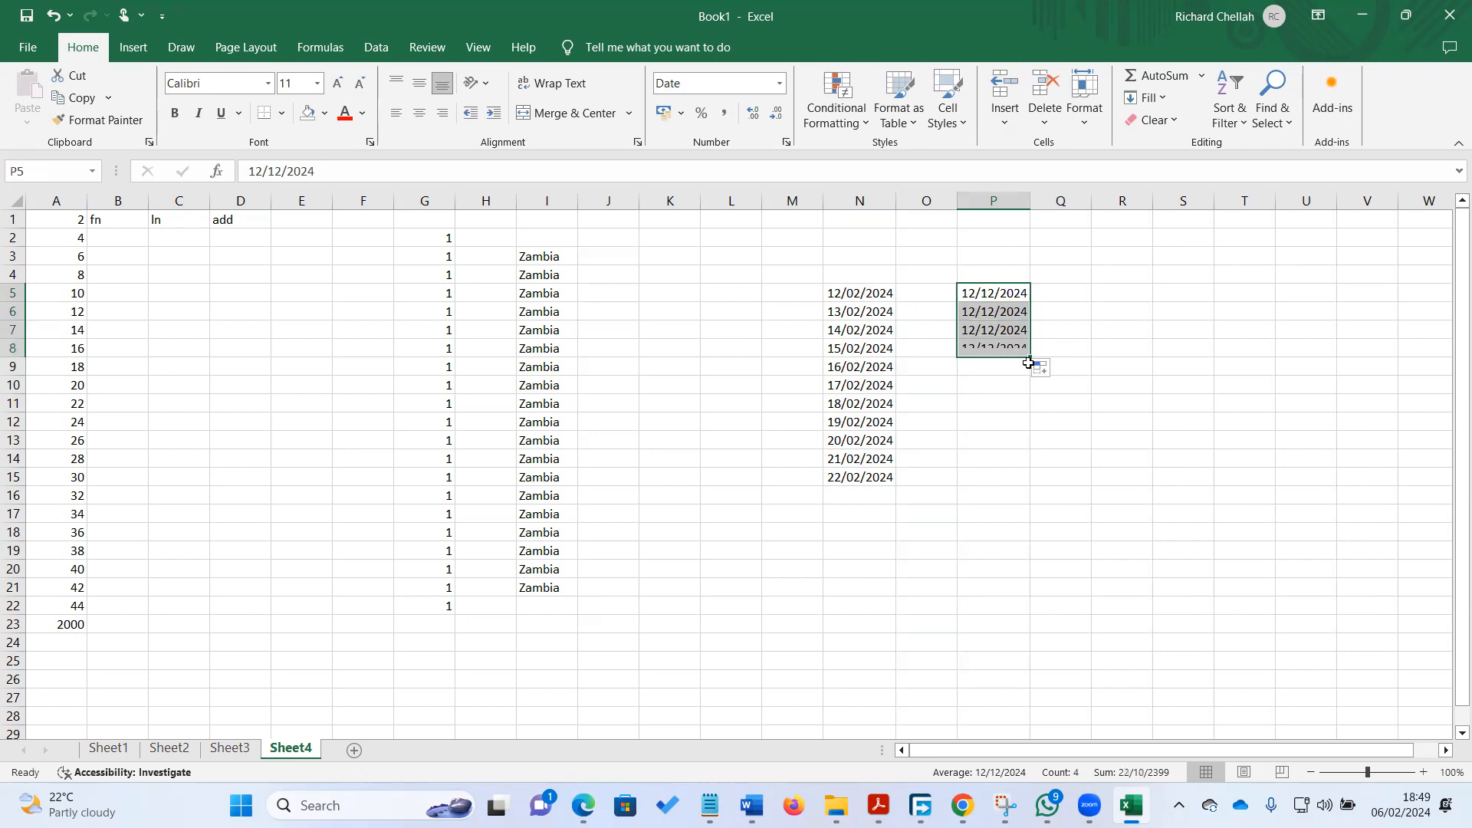
click(1094, 313)
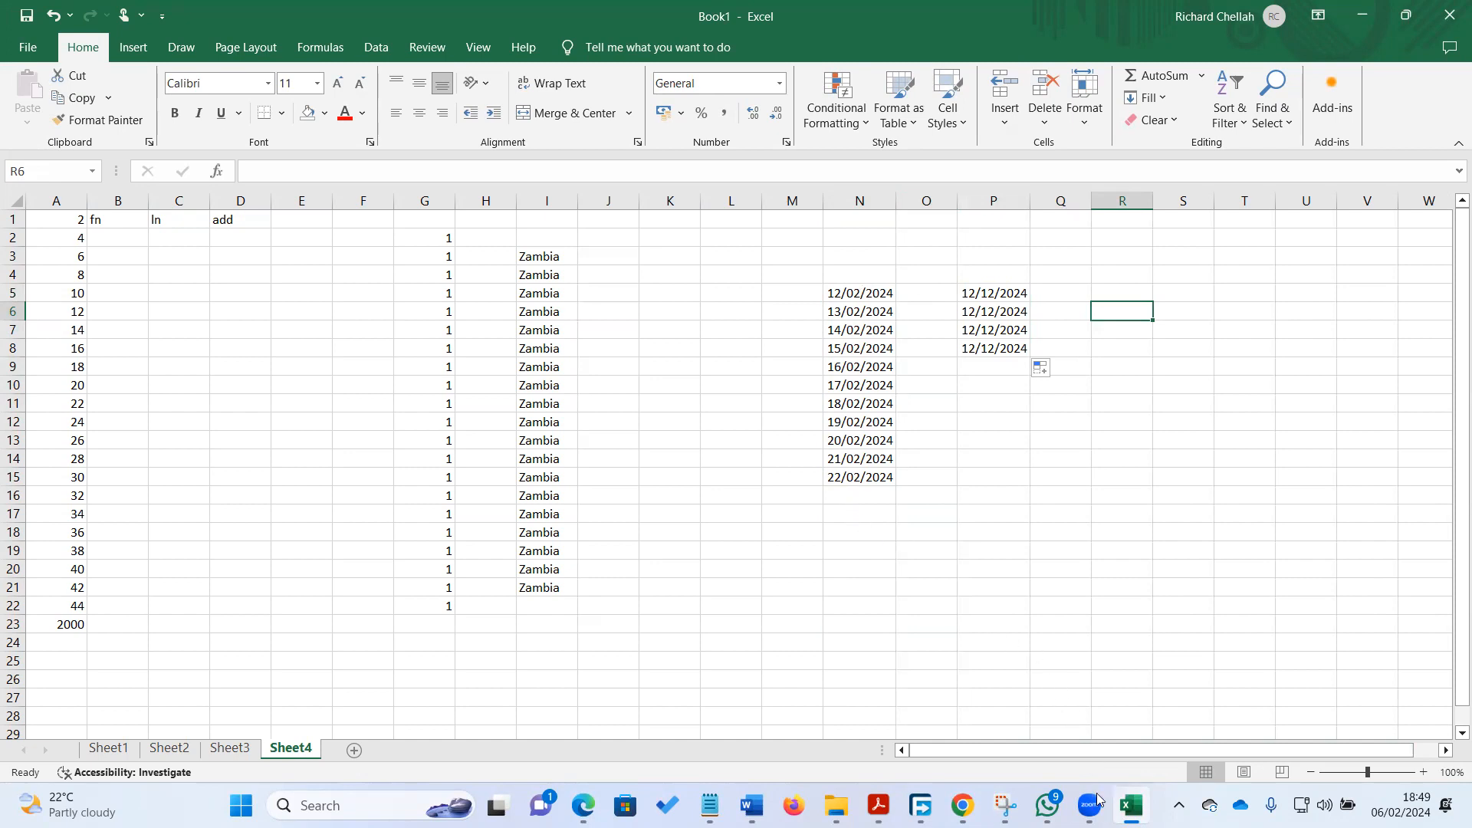
Return to the PDF manual and read the rest of Sequence of Dates and the Combining Words and Letters example
click(1130, 805)
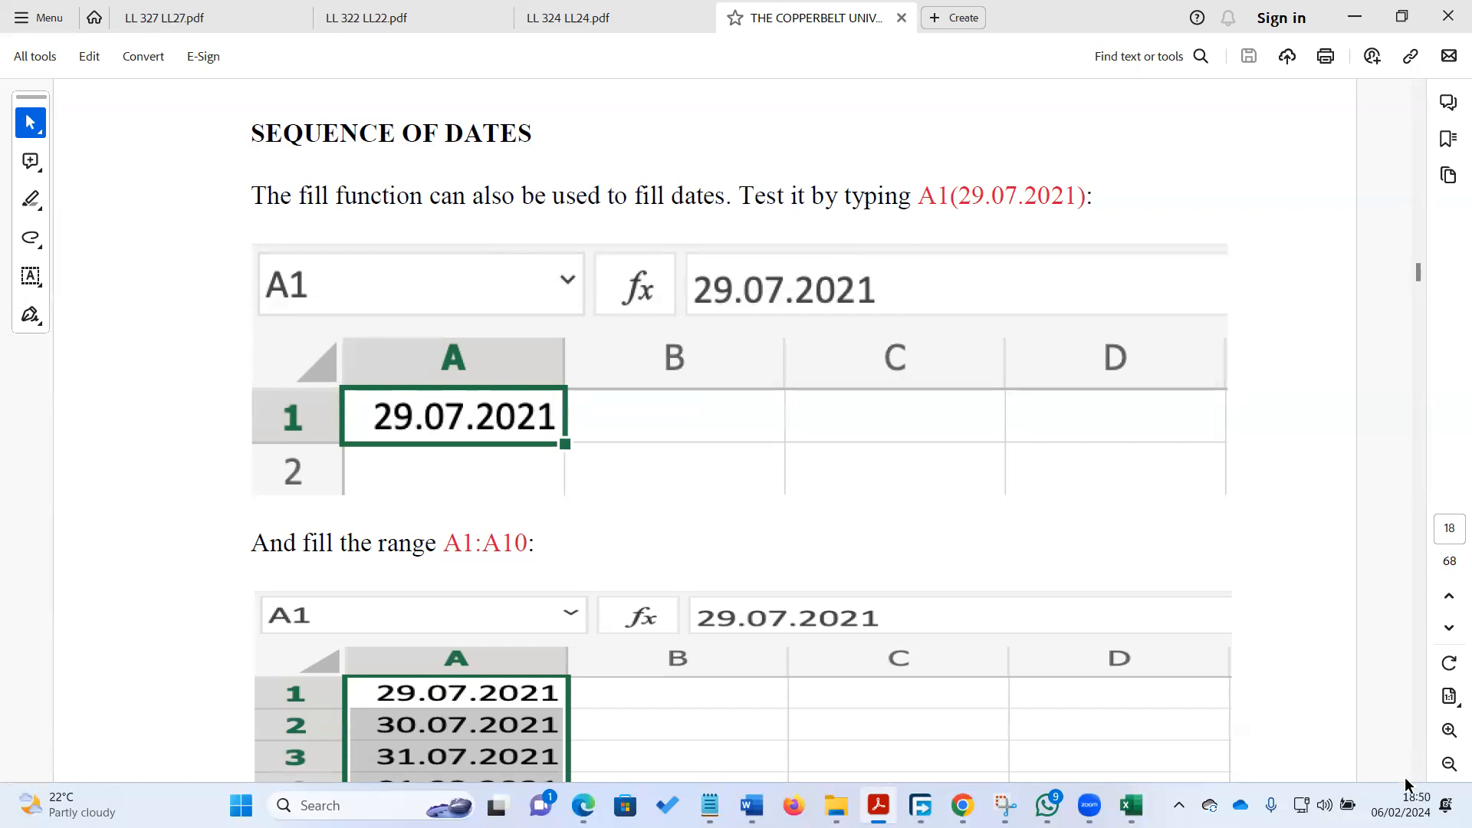
scroll(1423, 778, down, 9)
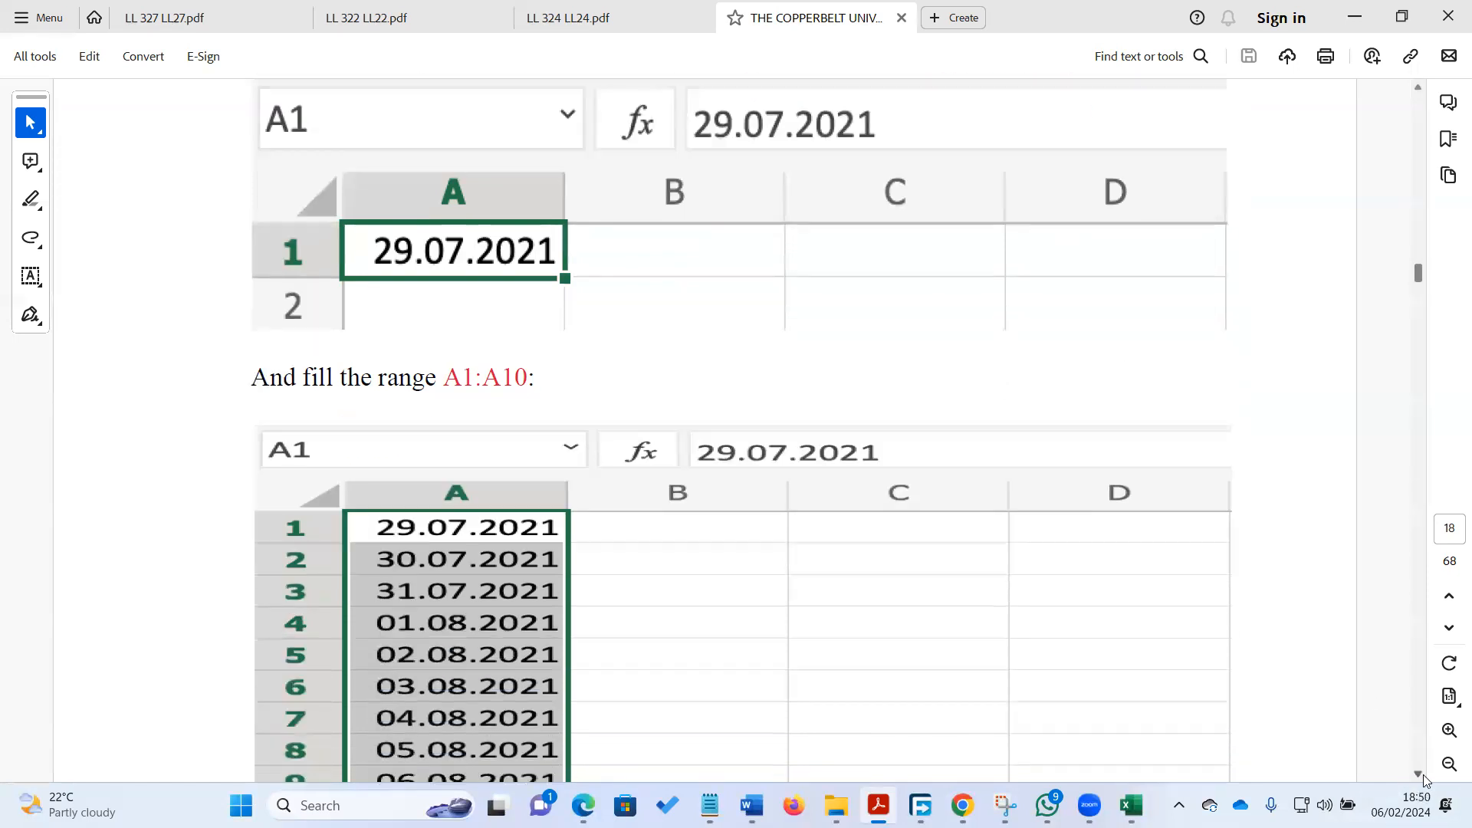
scroll(1423, 778, down, 8)
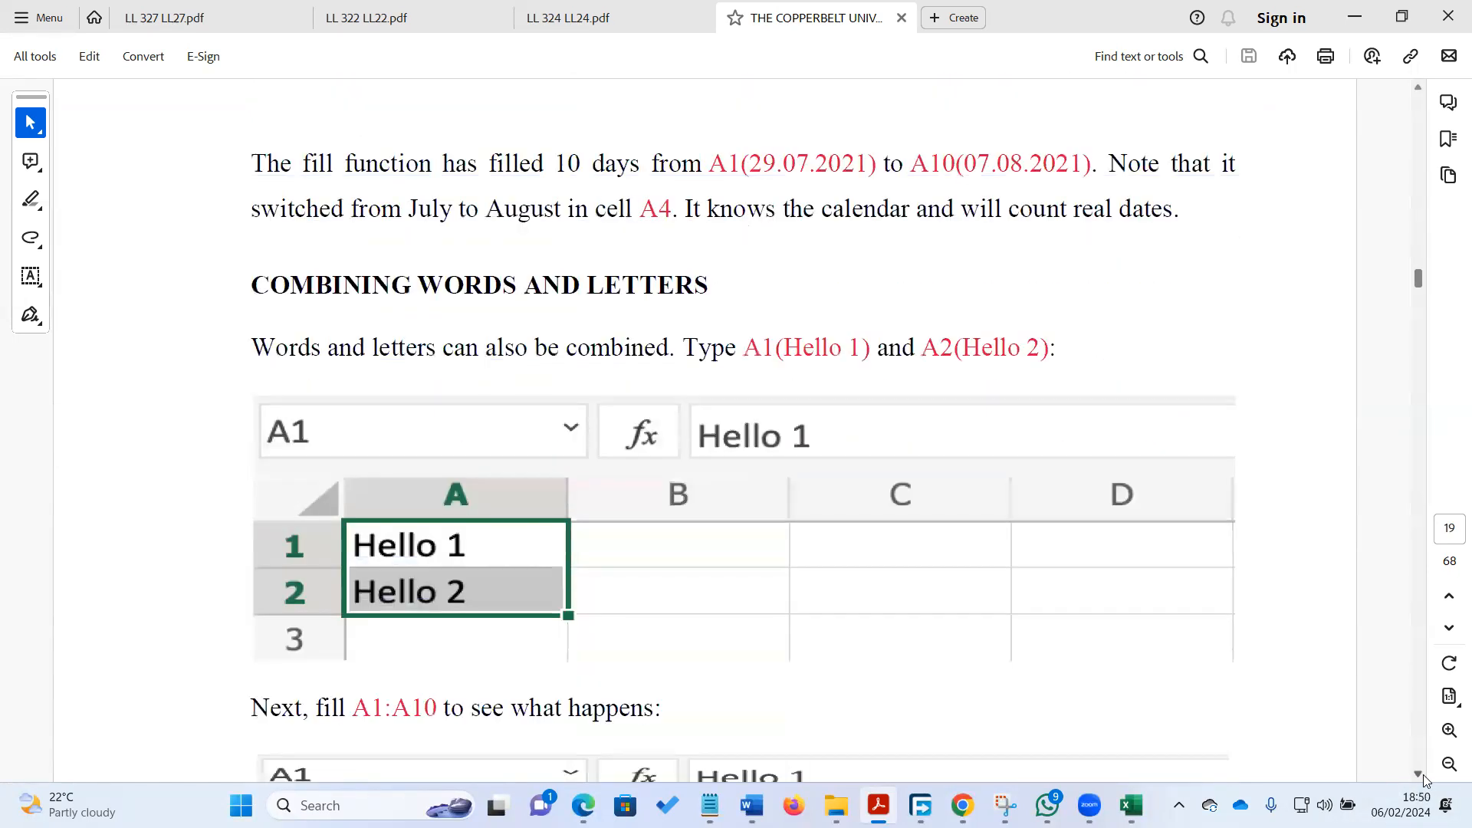
scroll(1424, 778, down, 2)
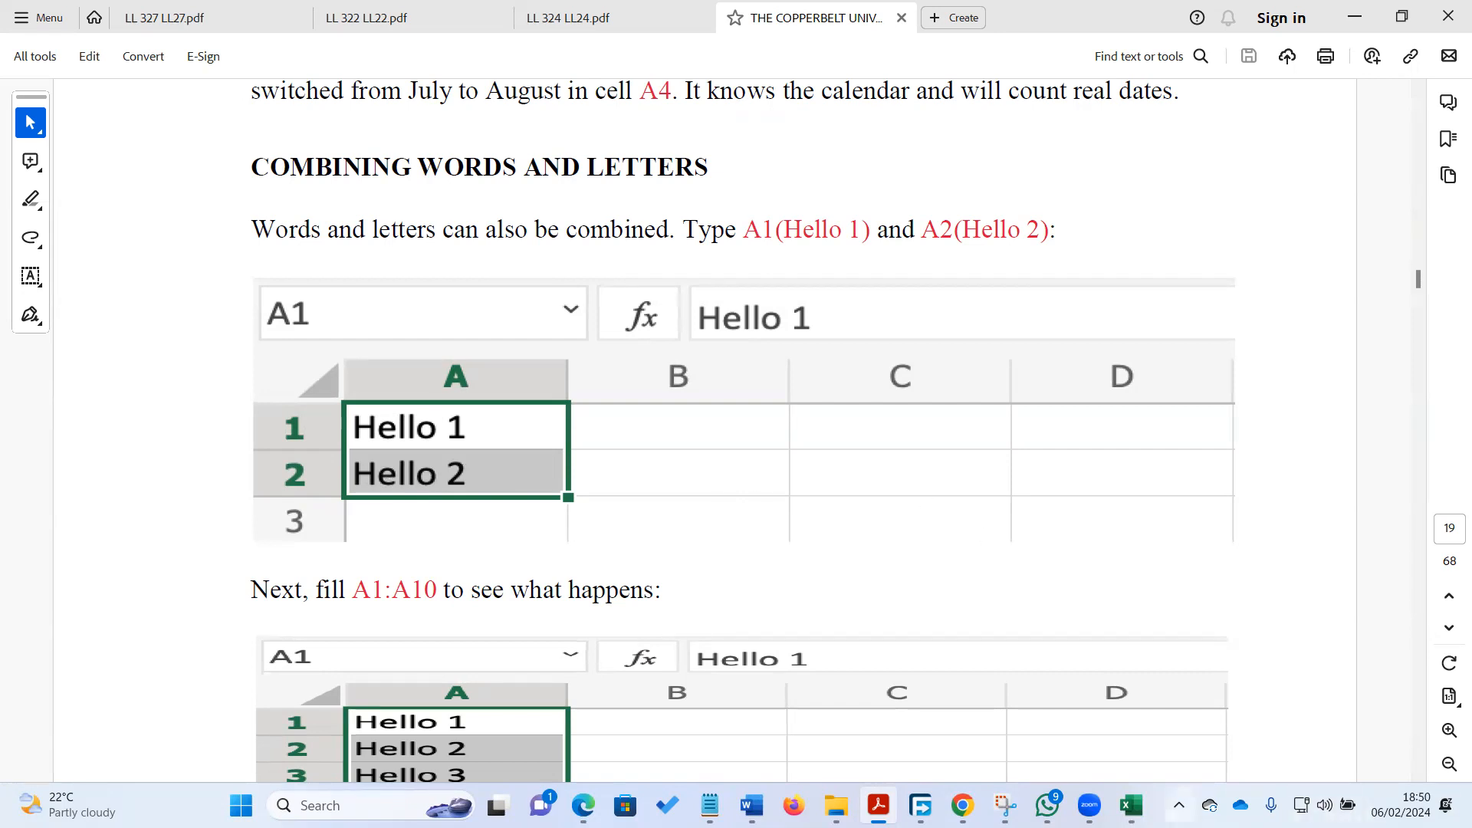
Switch to Excel, examine the number categories in Format Cells for column S and close the dialog without applying a format
click(1130, 805)
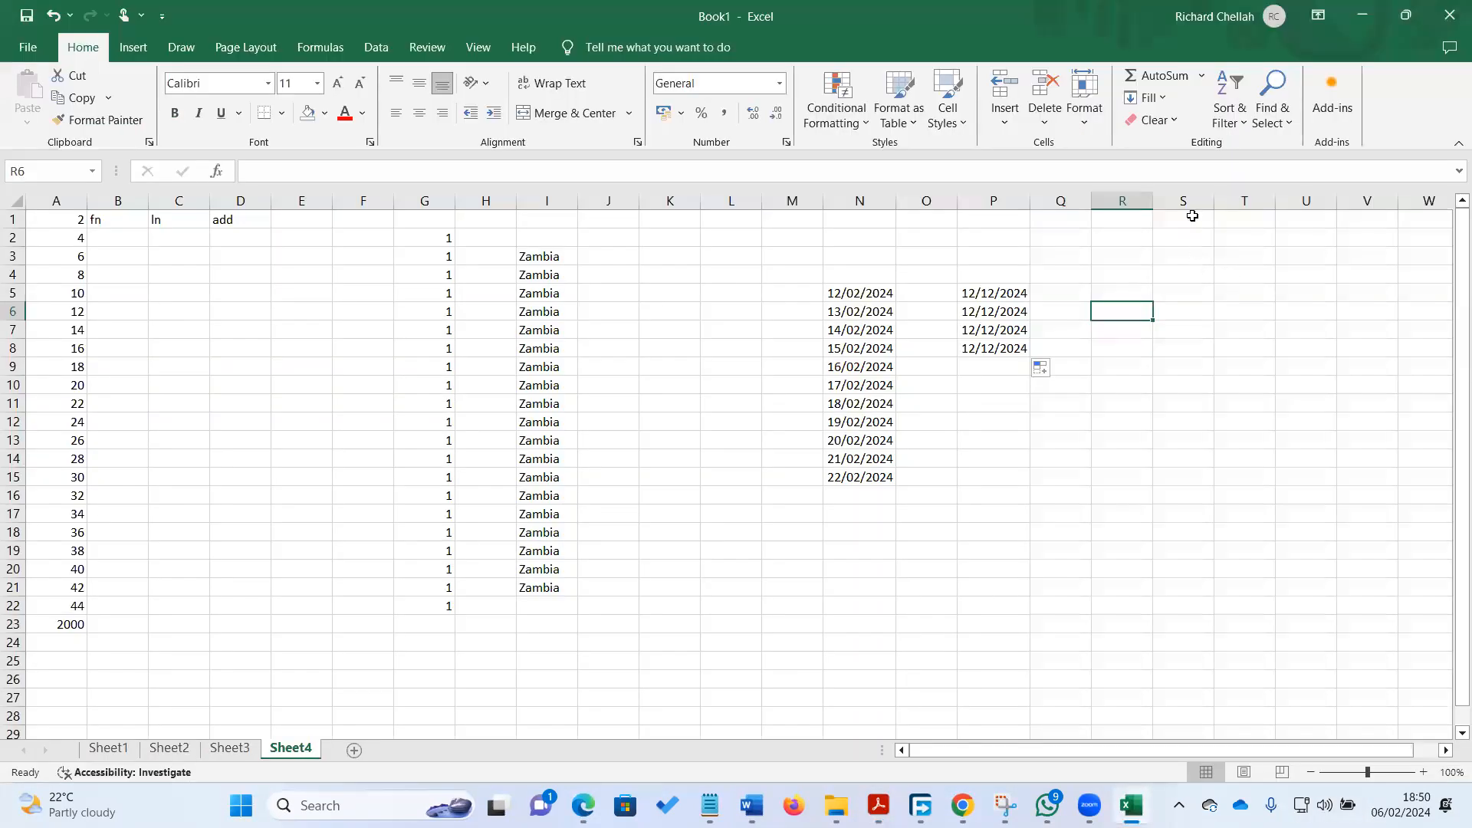
click(1192, 197)
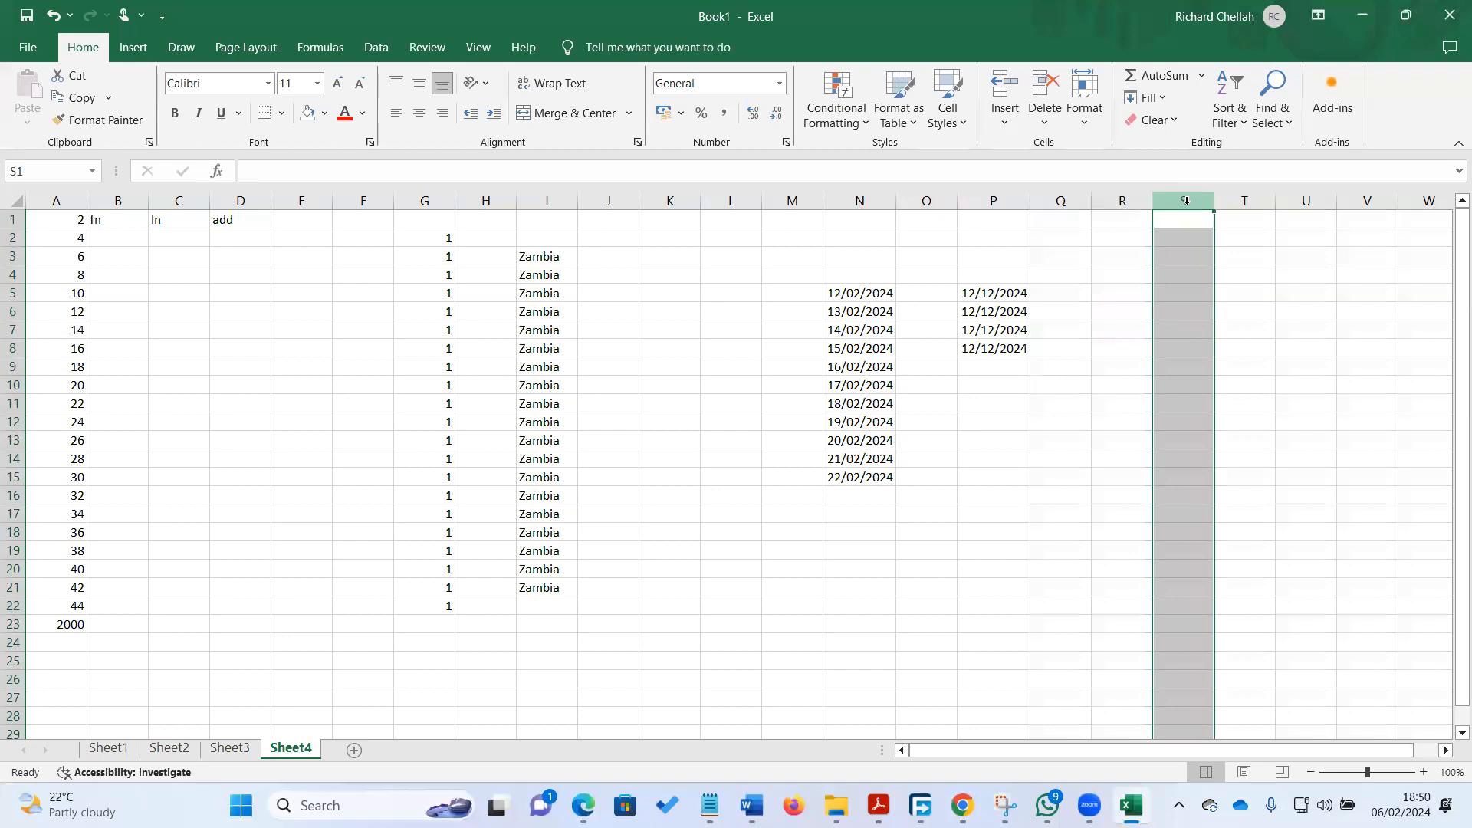
right_click(1187, 201)
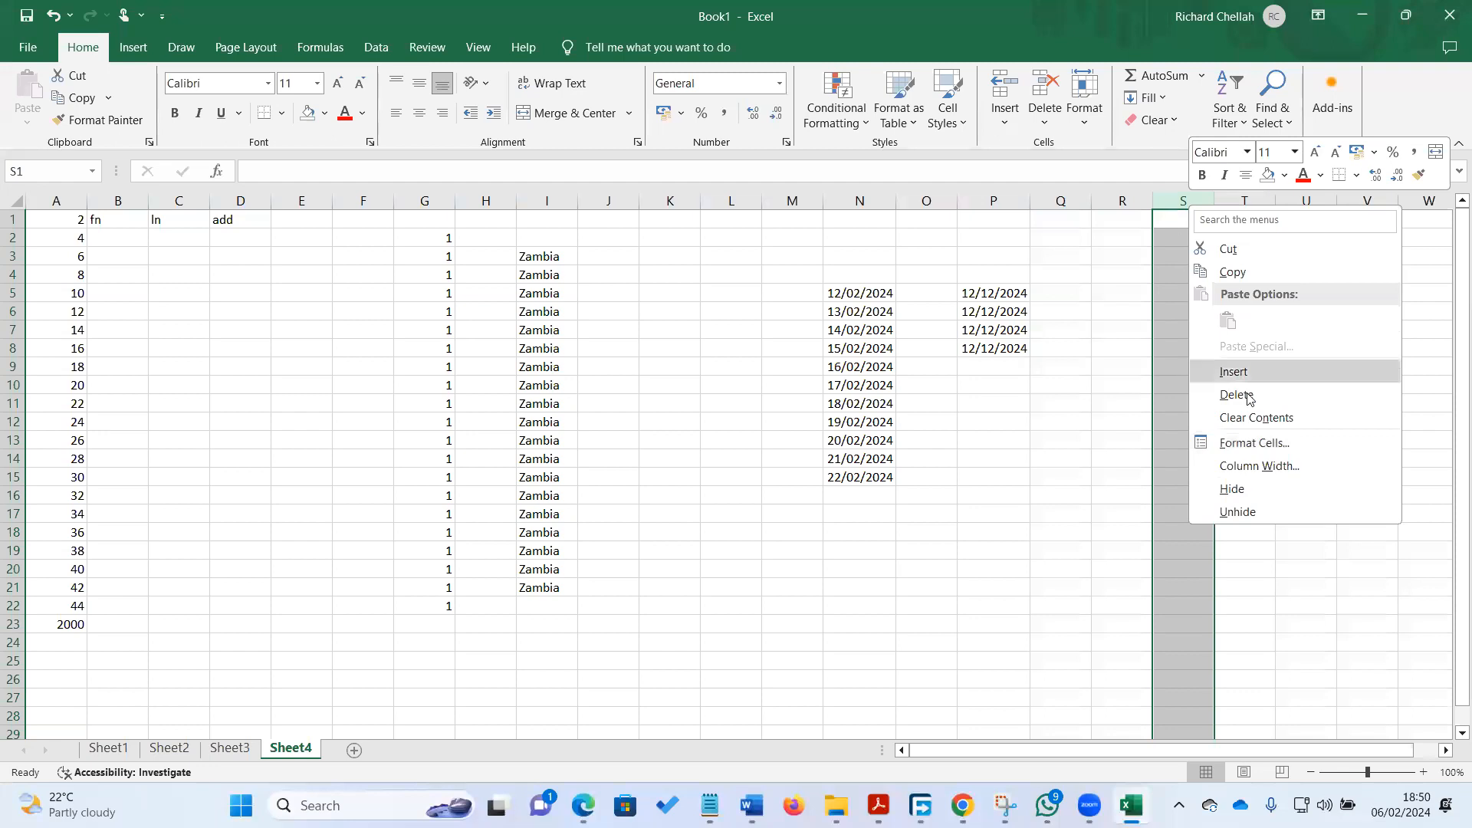
click(1255, 443)
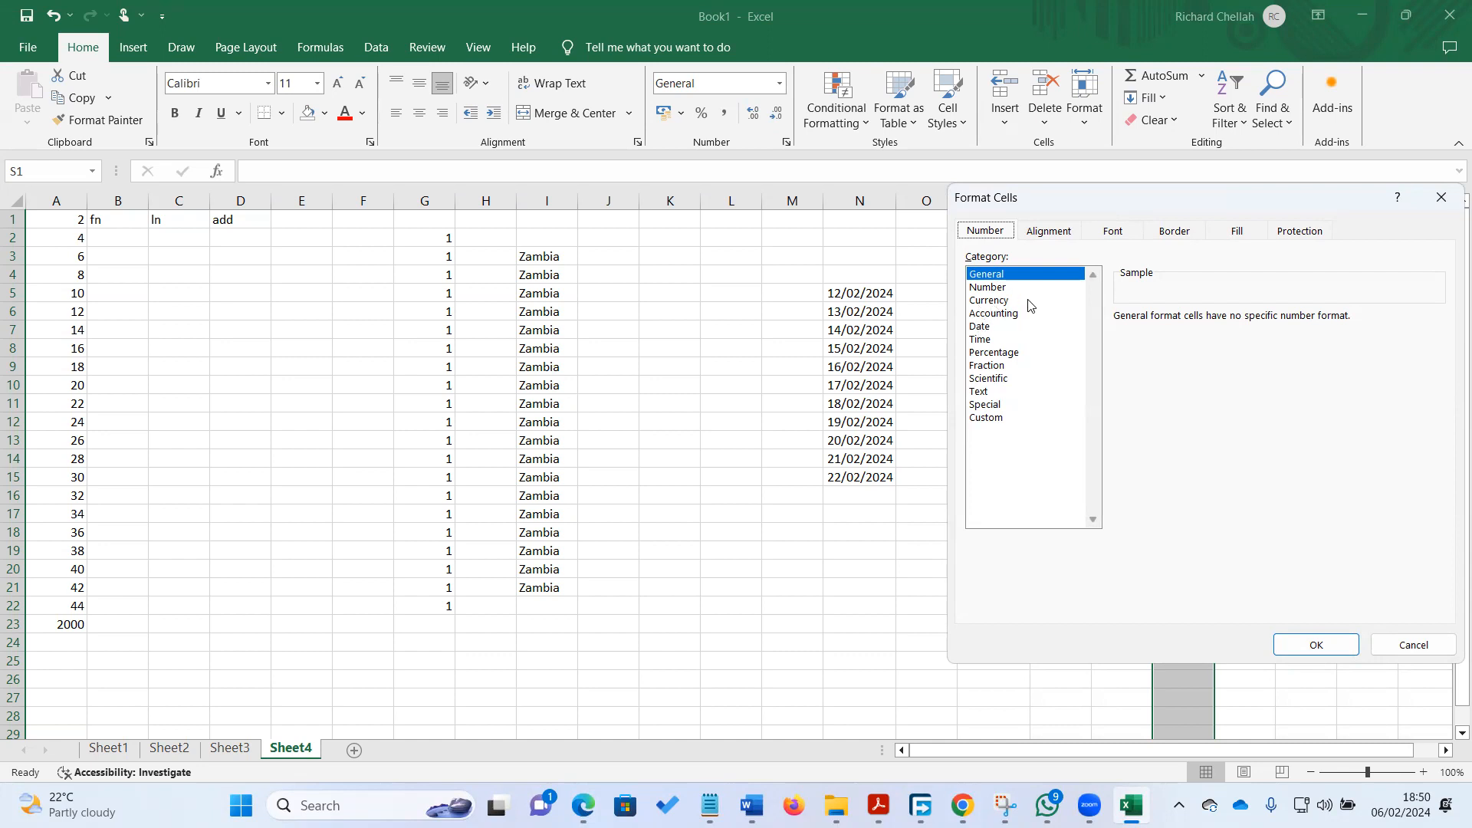
click(1420, 646)
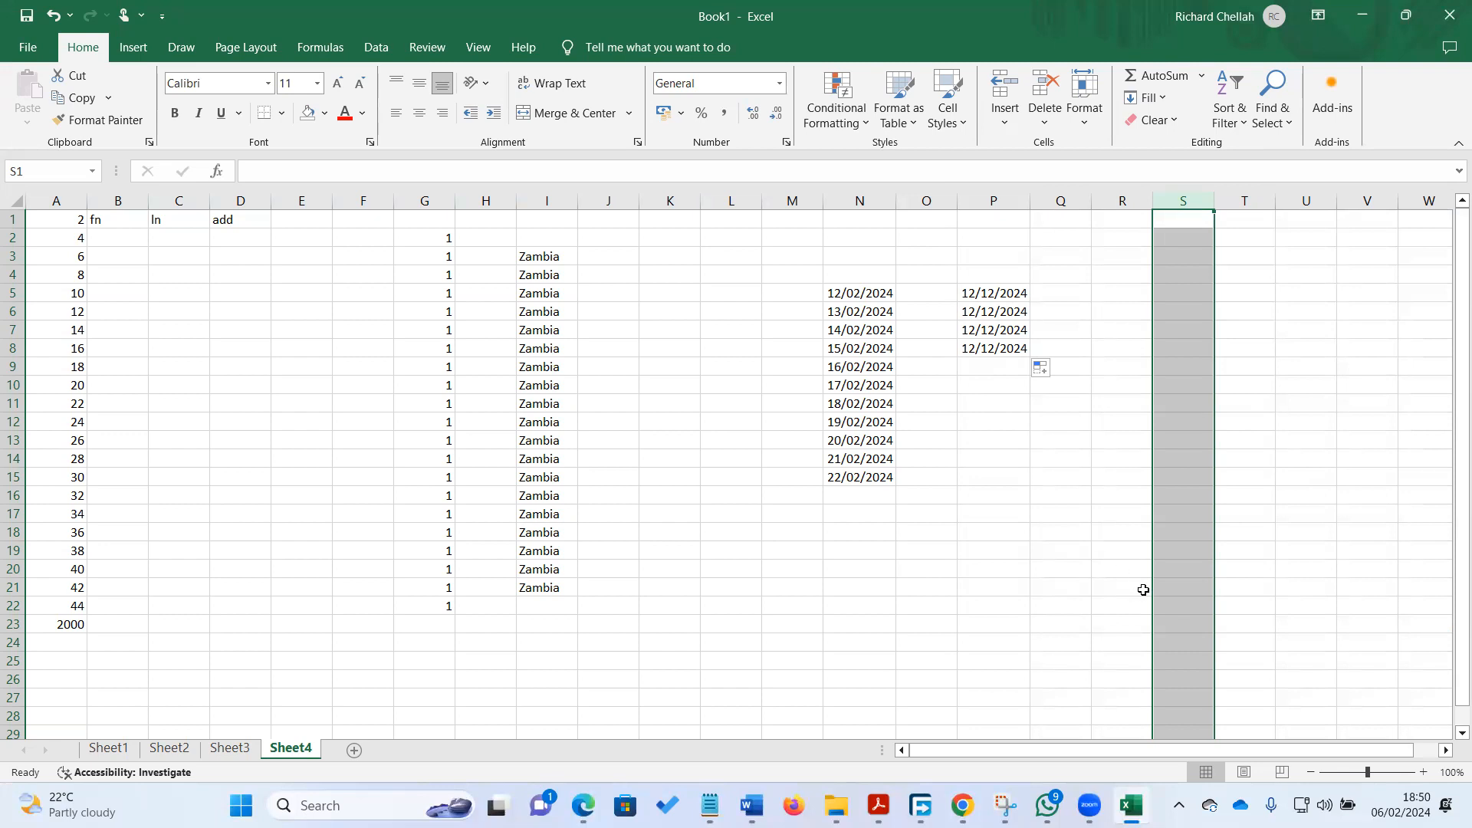
Return to the PDF manual and read the Hello 1 to Hello 10 fill explanation and the Excel Double Click to Fill heading
click(1131, 805)
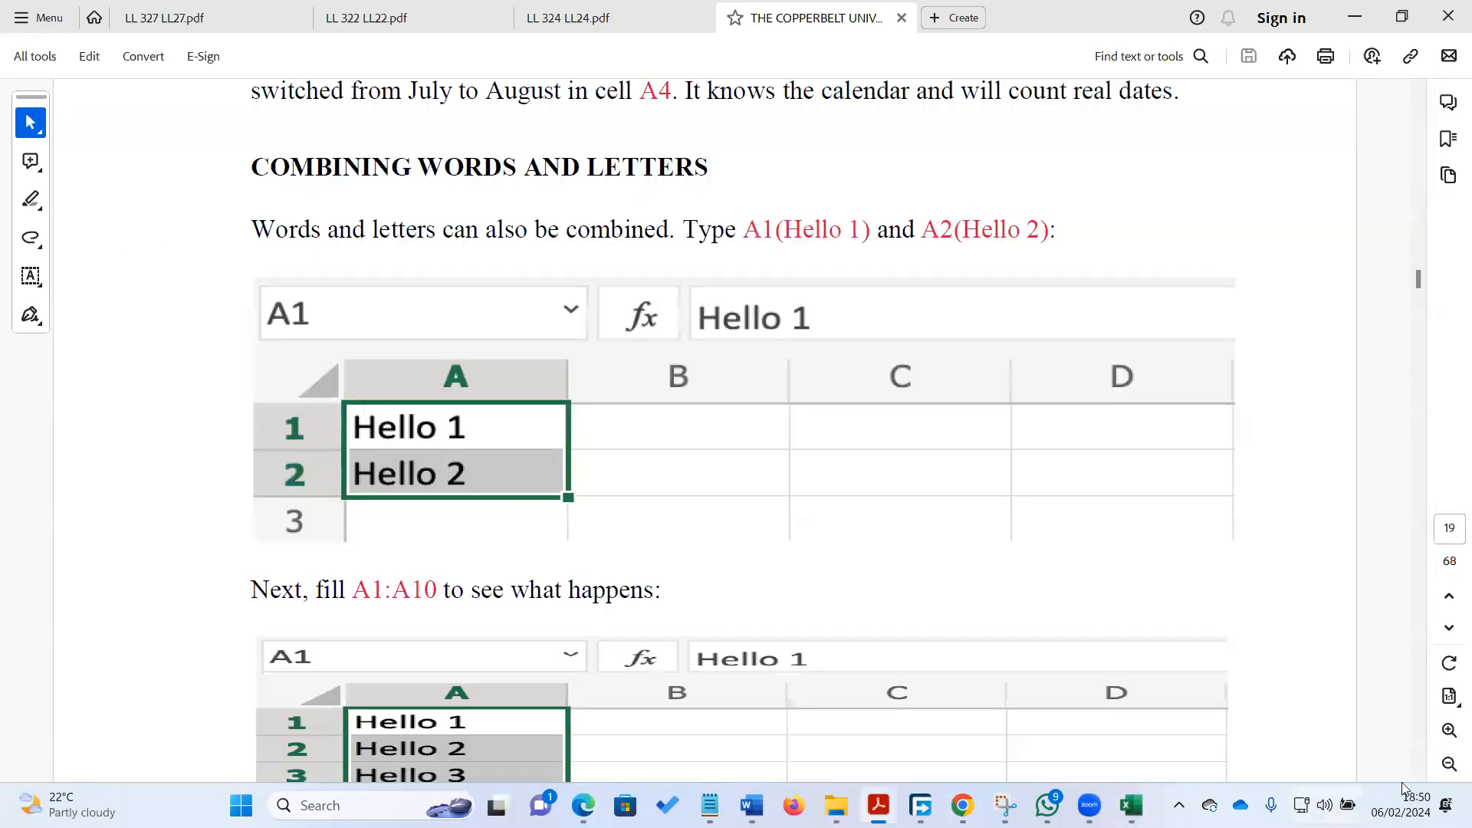
click(1419, 772)
scroll(1420, 772, down, 7)
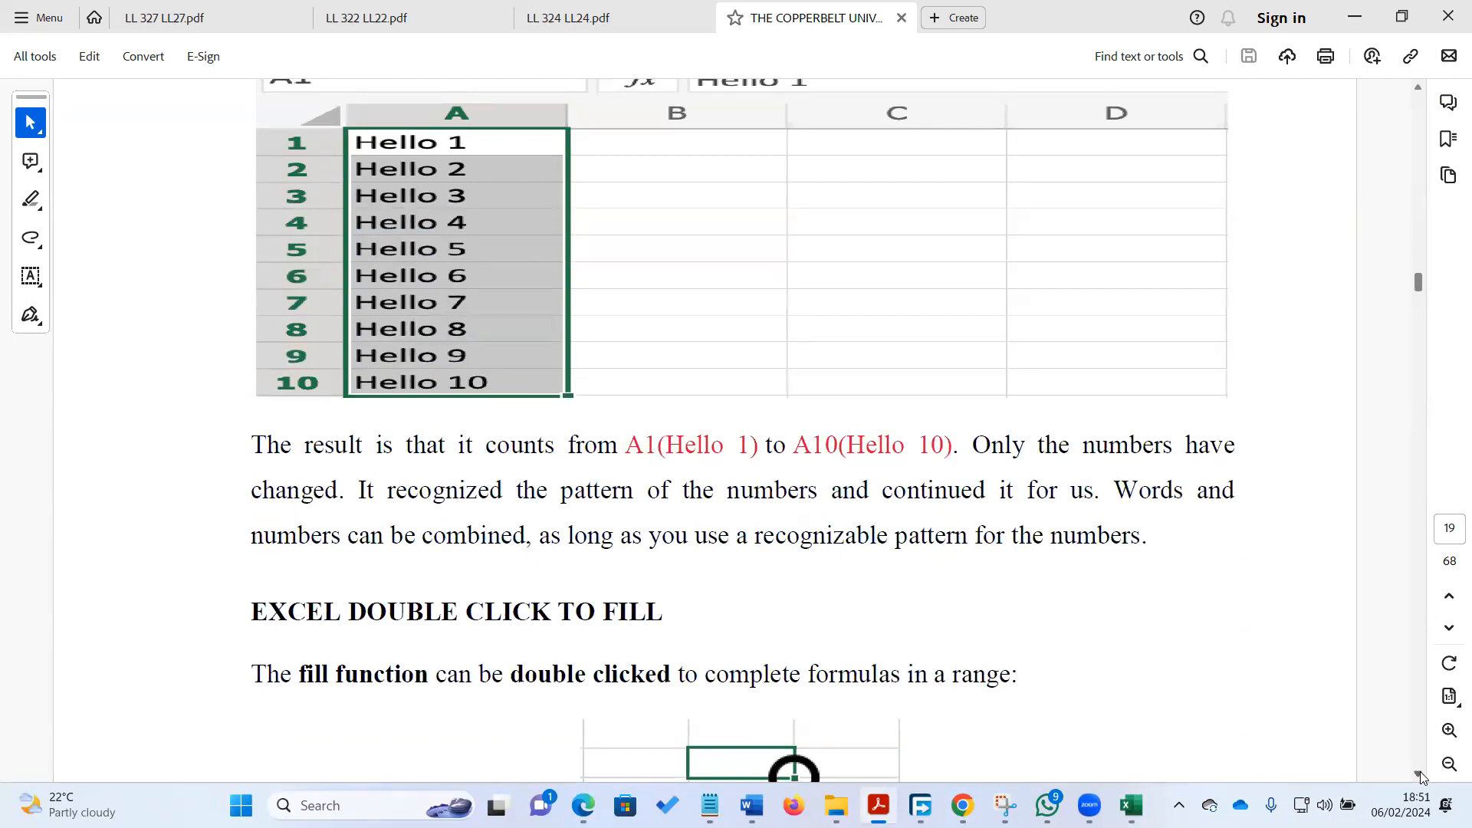
Read the manual's Excel Double Click to Fill section up to the =B2+C2 formula, and return to the start of the Double Click to Fill Example
scroll(1420, 772, down, 5)
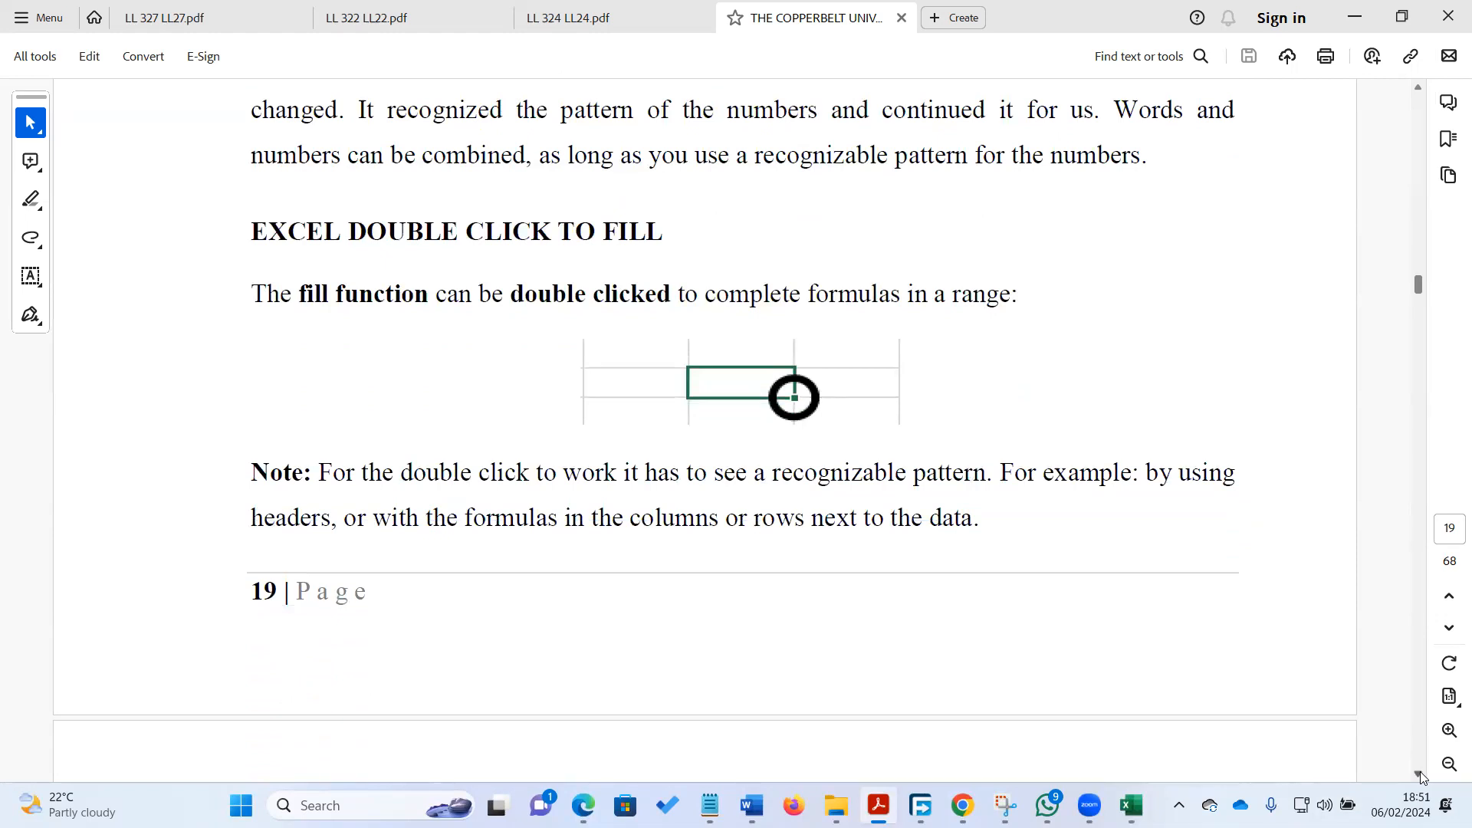
scroll(1420, 772, down, 5)
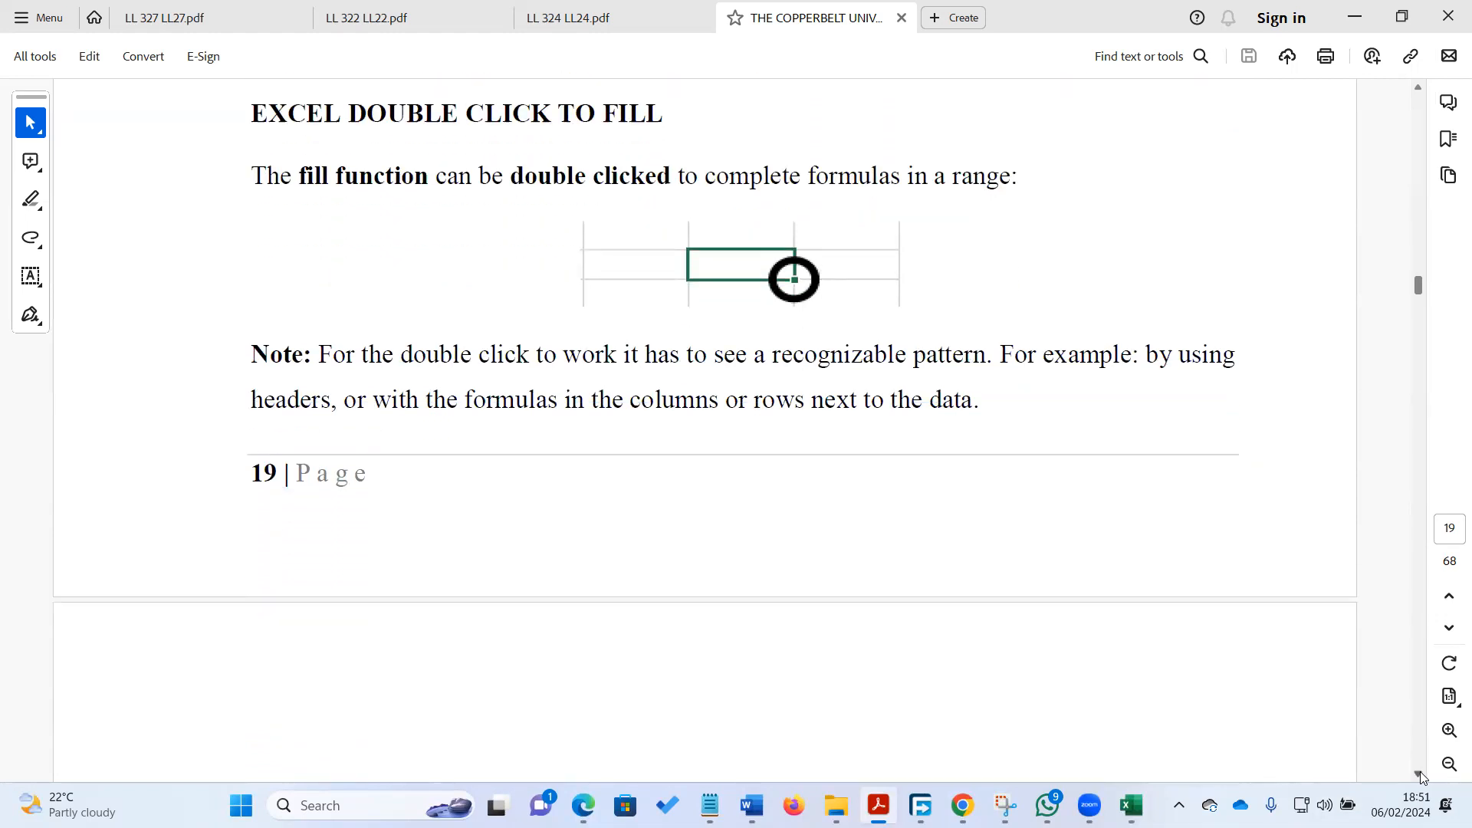
scroll(1420, 772, down, 17)
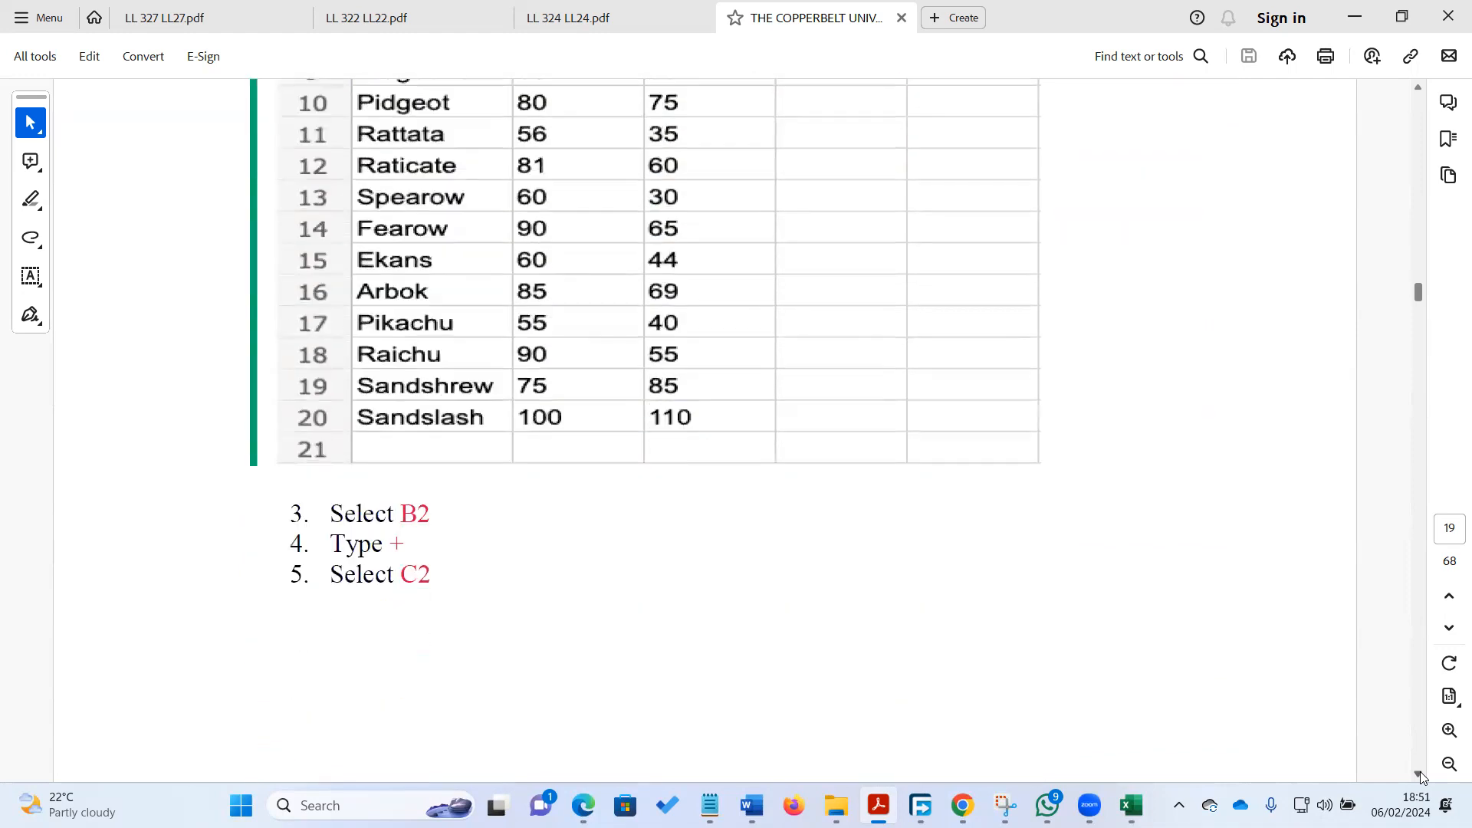
scroll(1420, 772, down, 9)
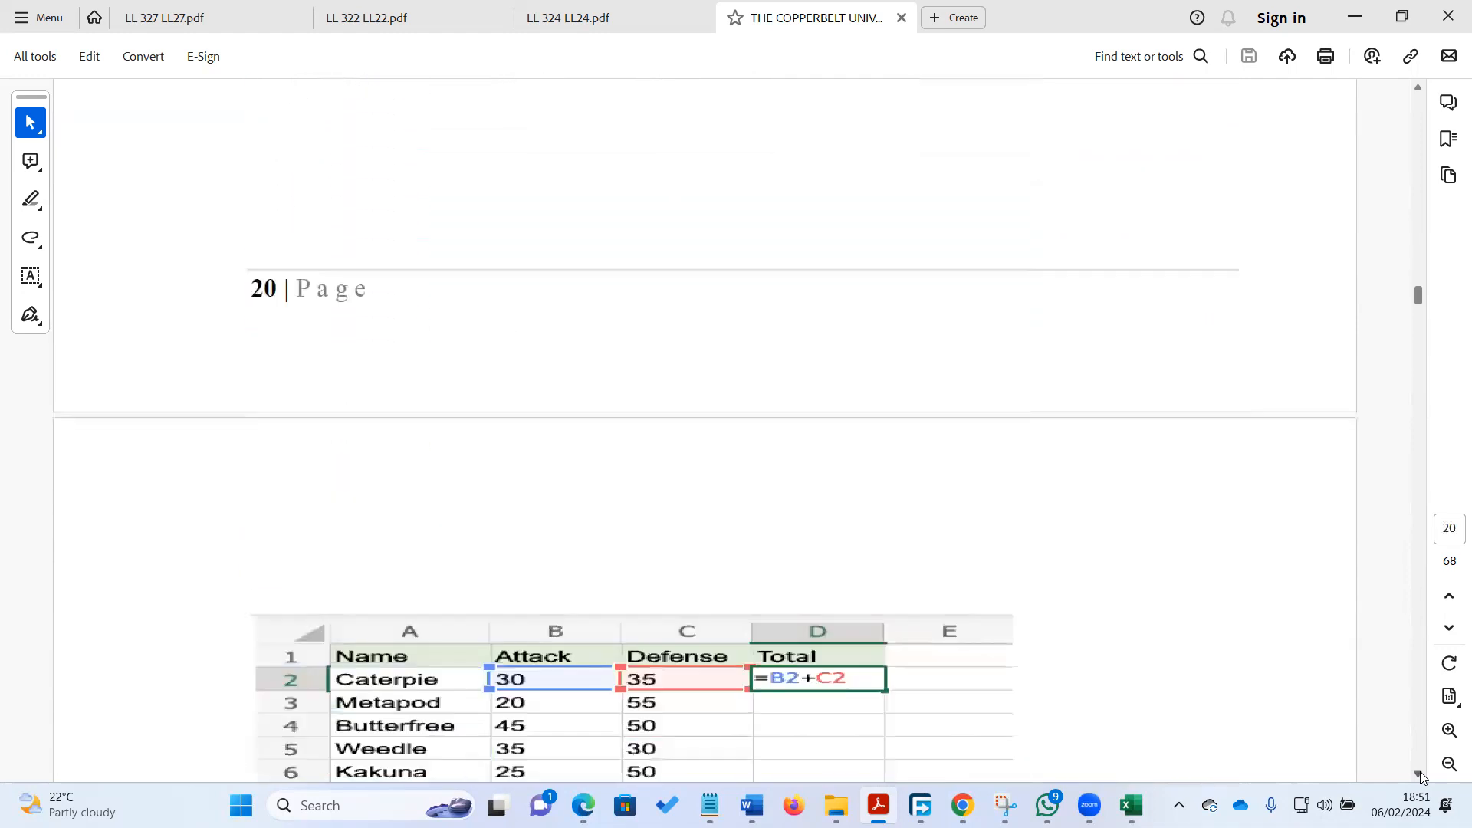
scroll(1420, 771, down, 3)
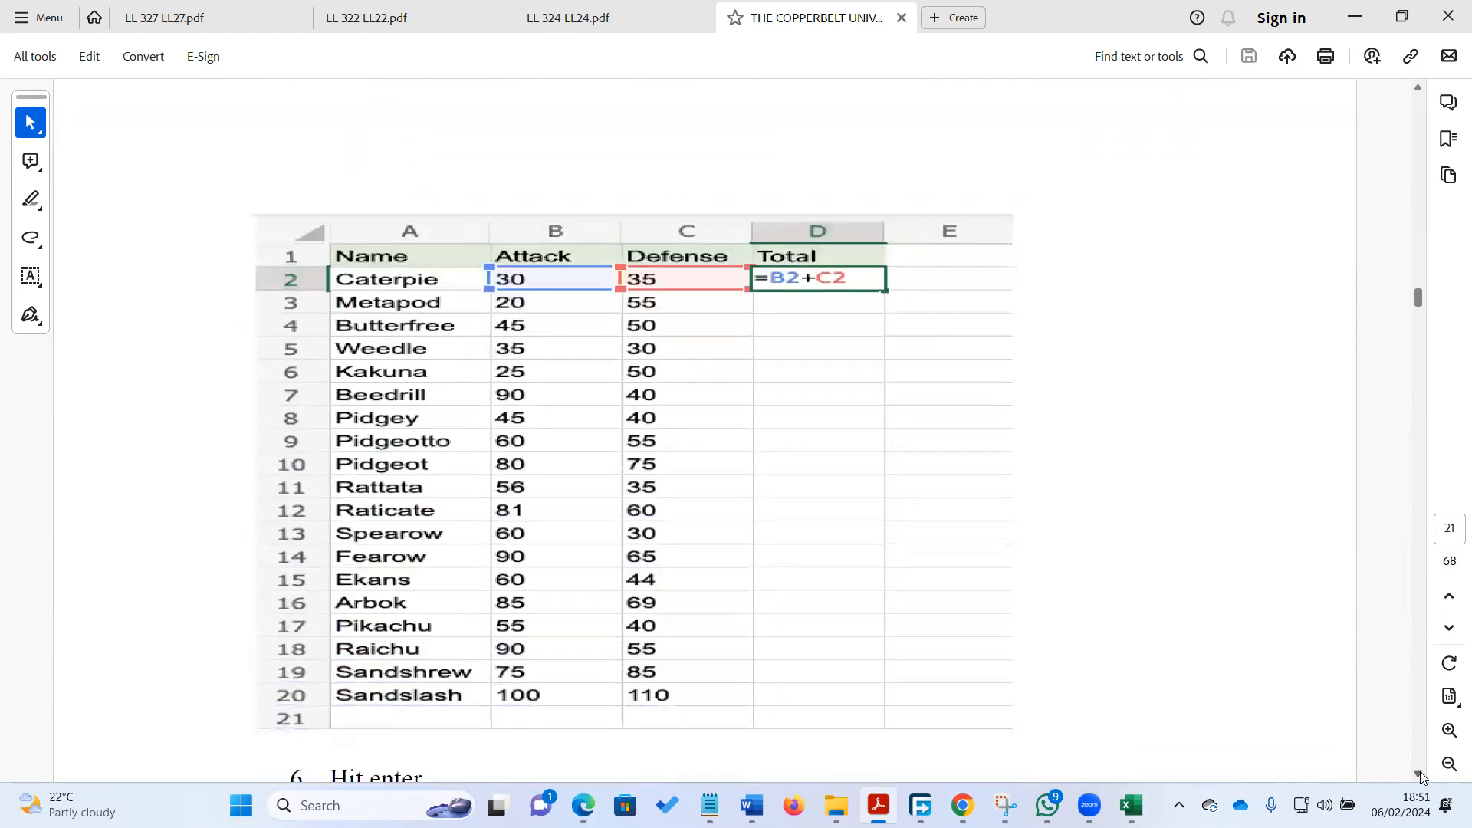
scroll(1420, 777, down, 1)
click(1420, 777)
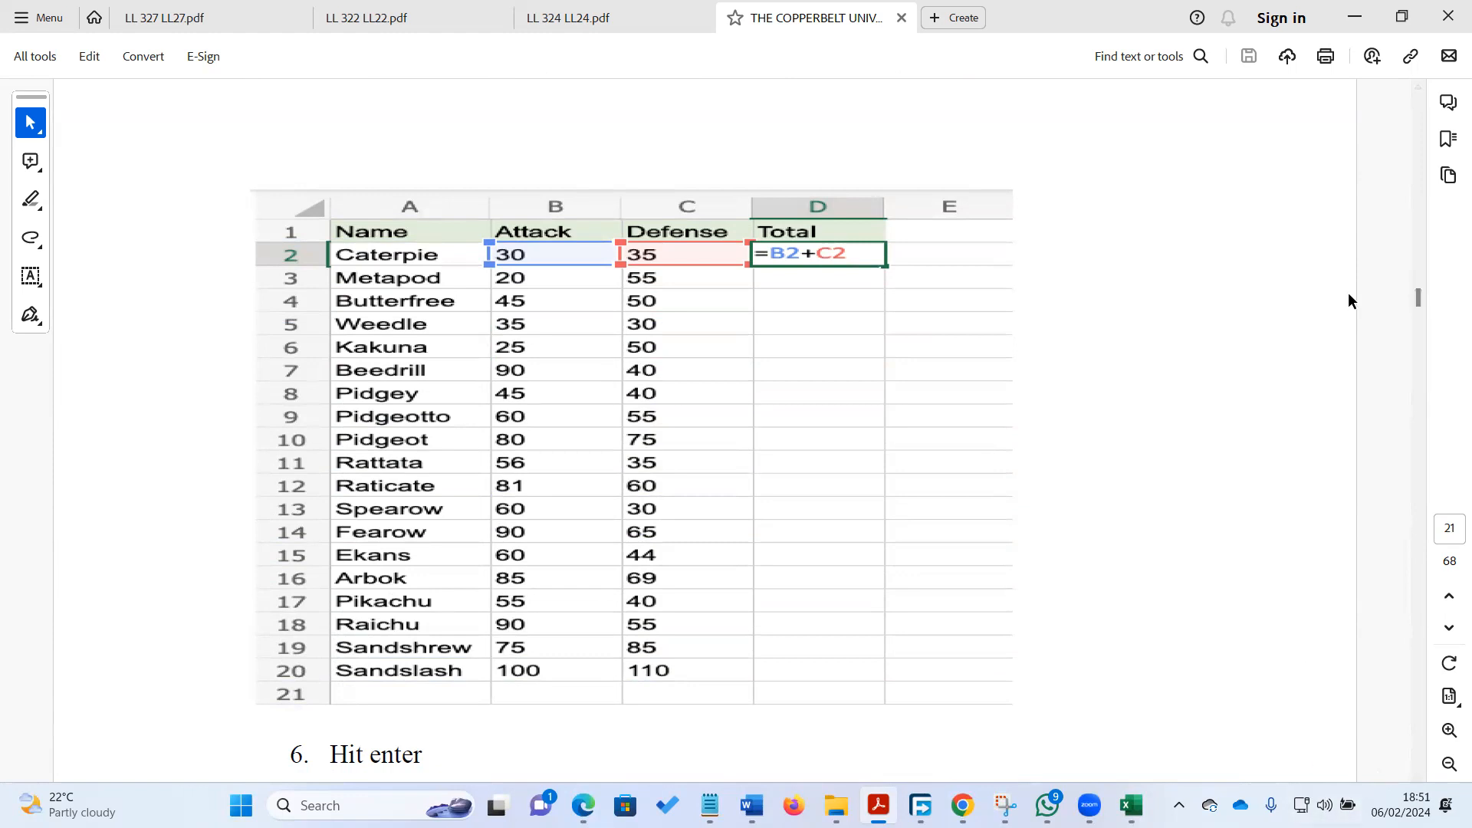
click(1420, 91)
scroll(1418, 90, up, 11)
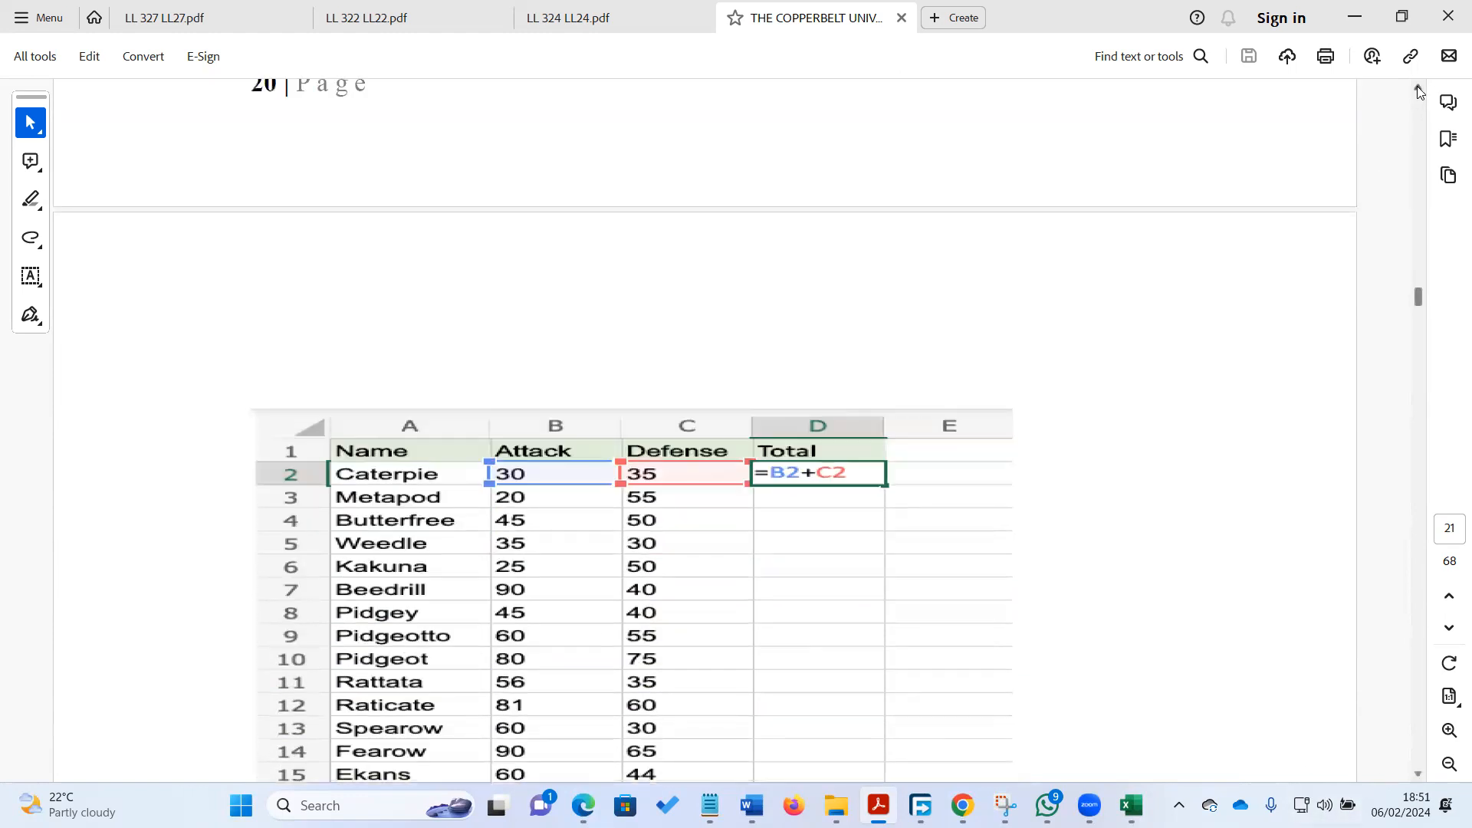
scroll(1419, 90, up, 9)
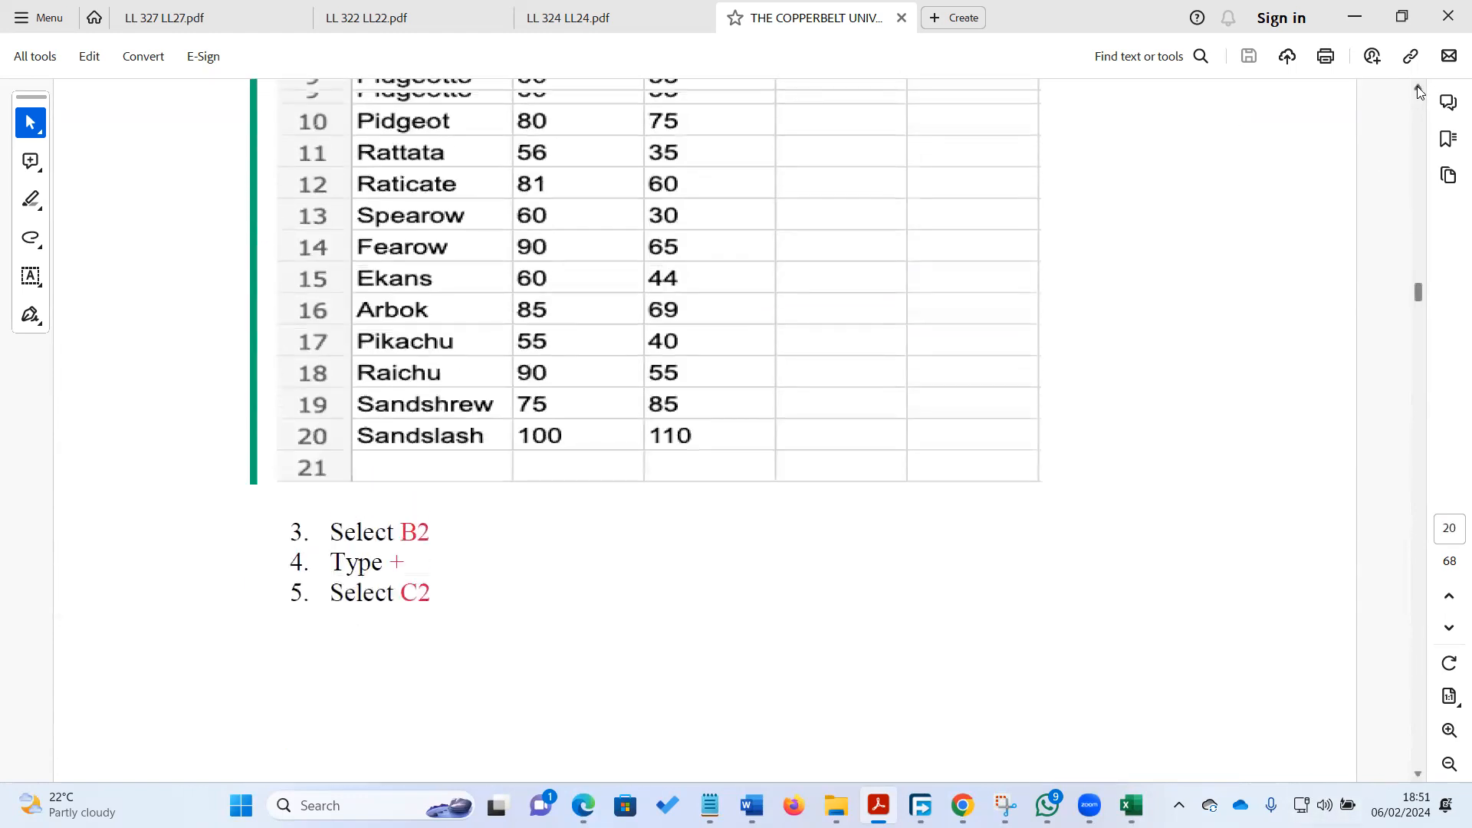
scroll(1420, 91, up, 5)
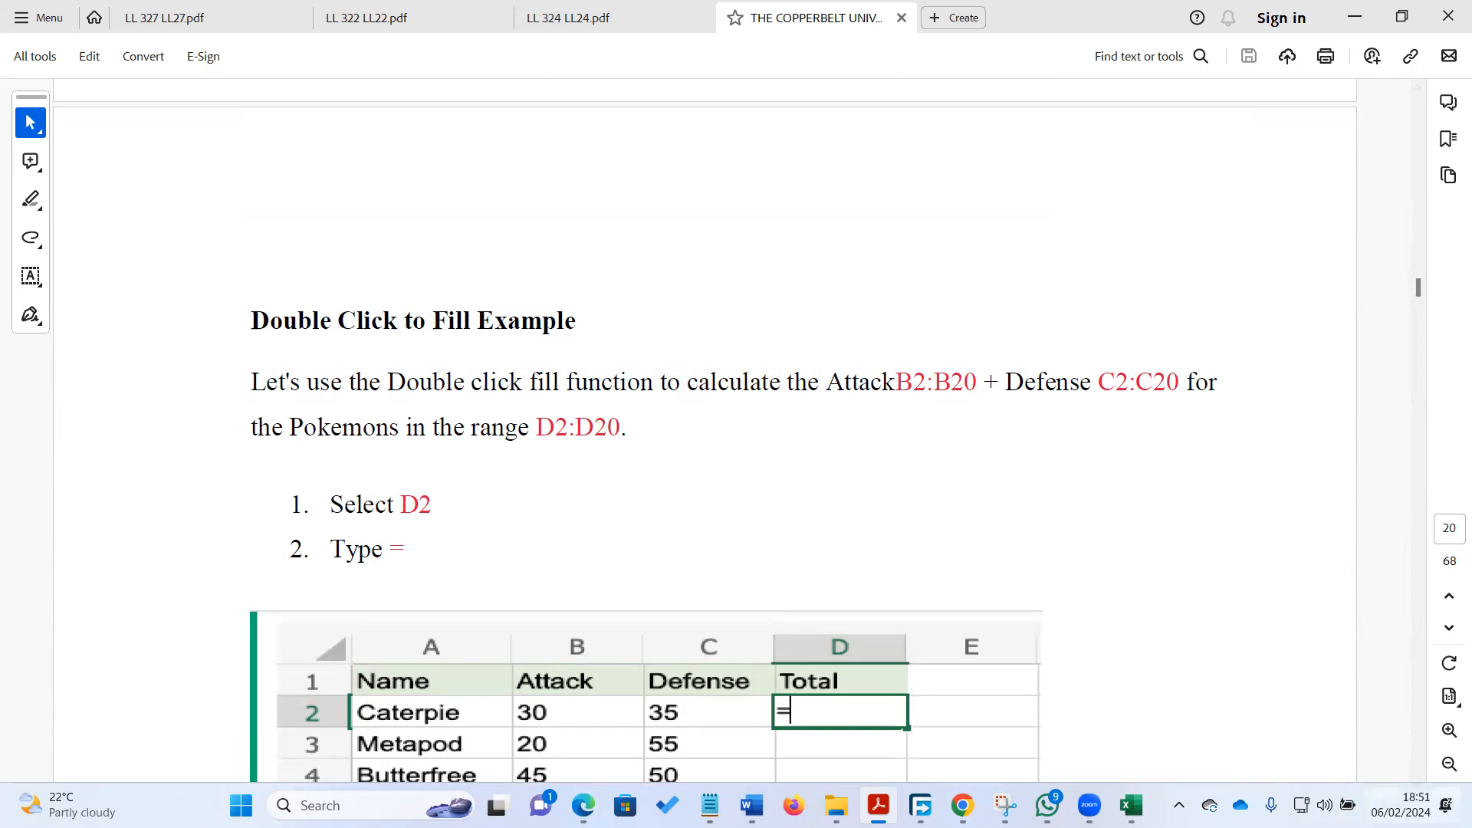
Skim the rest of the Double Click to Fill Example and the Non-Working Example, and continue to the Drag and Drop part of Excel Move Cells
click(1418, 776)
scroll(1418, 776, down, 12)
scroll(1418, 776, down, 10)
scroll(1418, 776, down, 10)
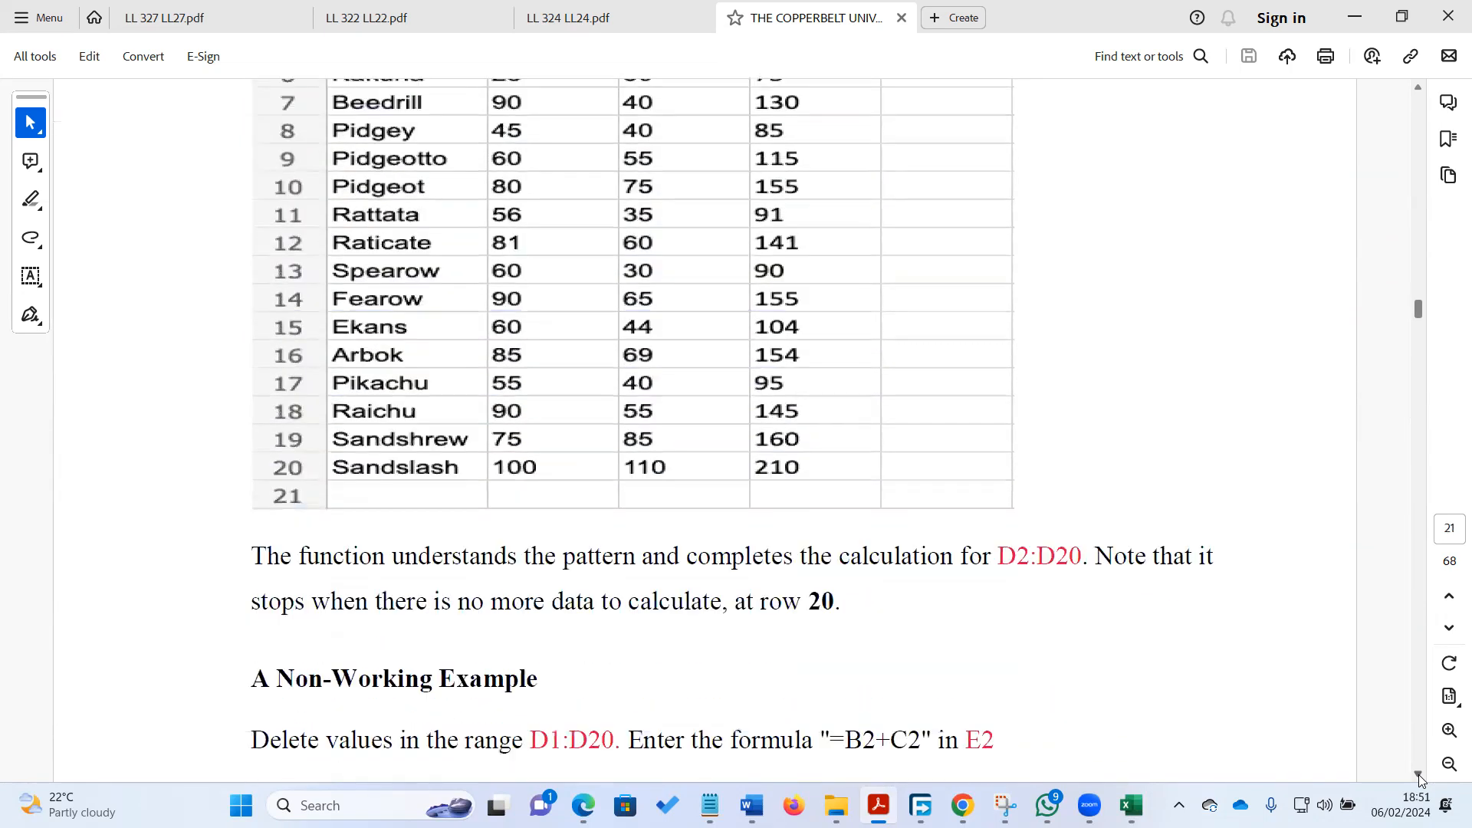
scroll(1418, 778, down, 10)
scroll(1418, 778, down, 10)
scroll(1418, 778, down, 10)
scroll(1419, 778, down, 10)
scroll(1418, 778, down, 10)
scroll(1419, 778, down, 10)
scroll(1419, 778, down, 8)
scroll(1418, 778, down, 2)
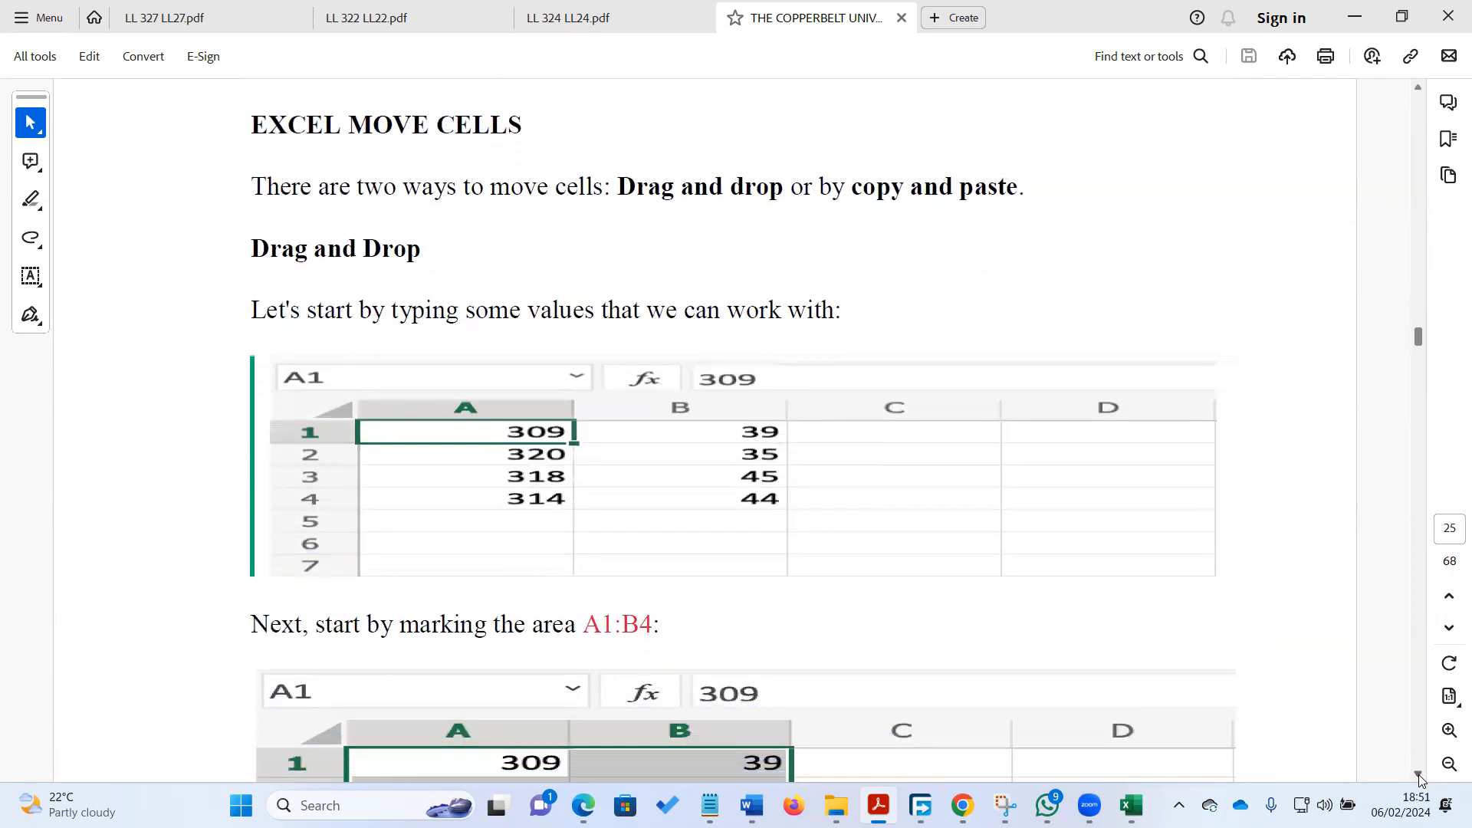